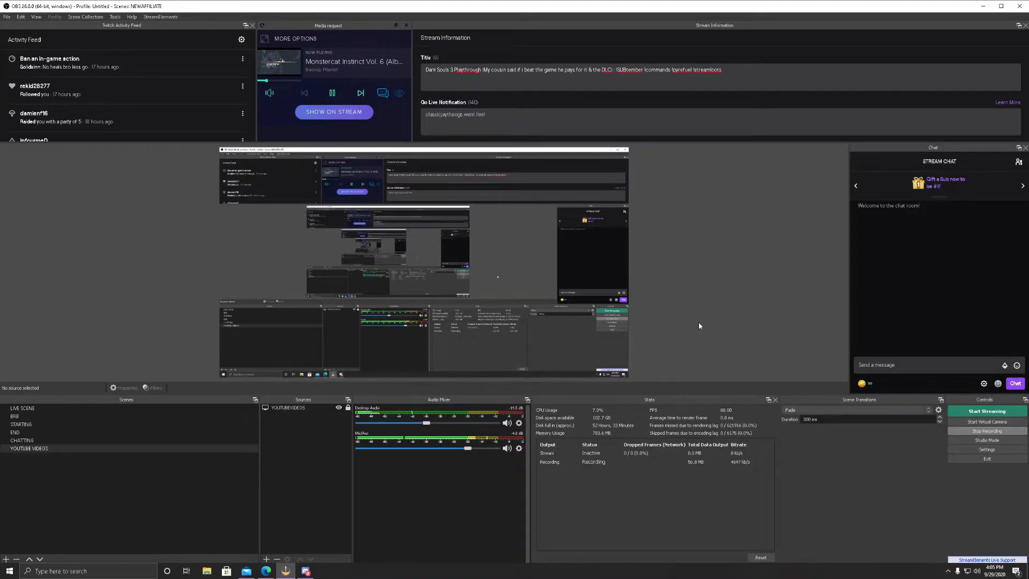
Open the OBS settings and review the output, video and stream settings.
click(21, 16)
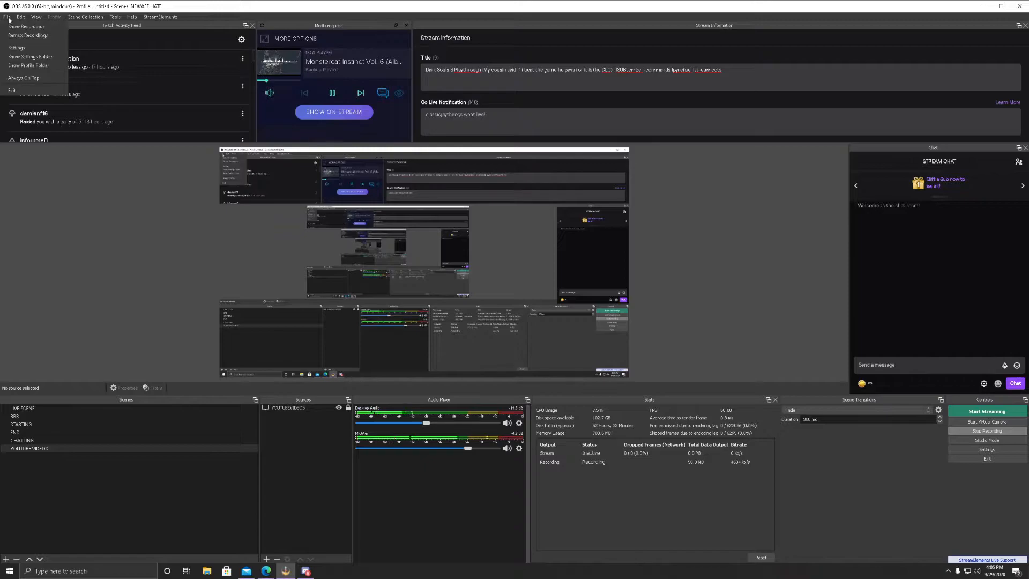
mouse_move(8, 17)
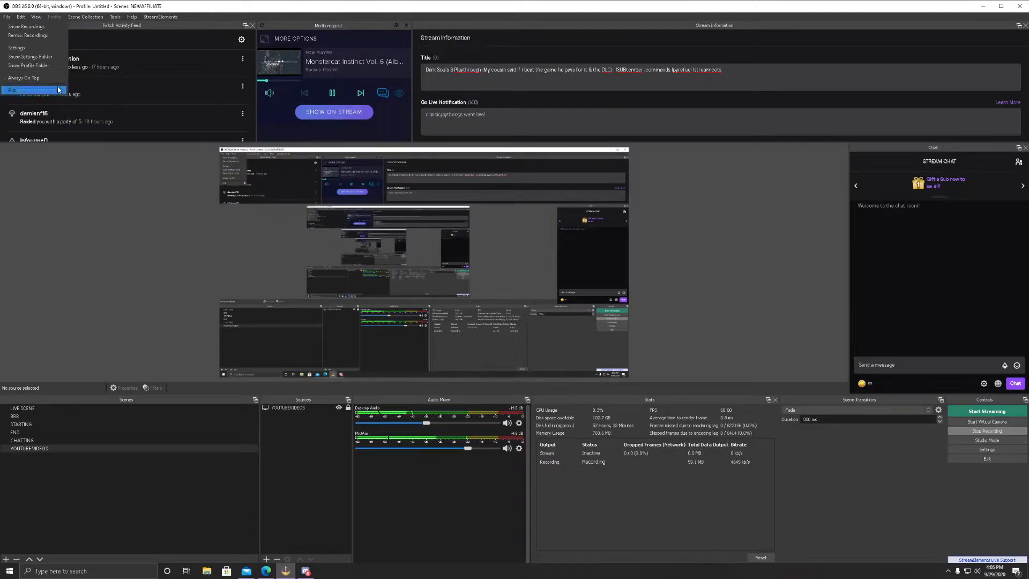
click(16, 48)
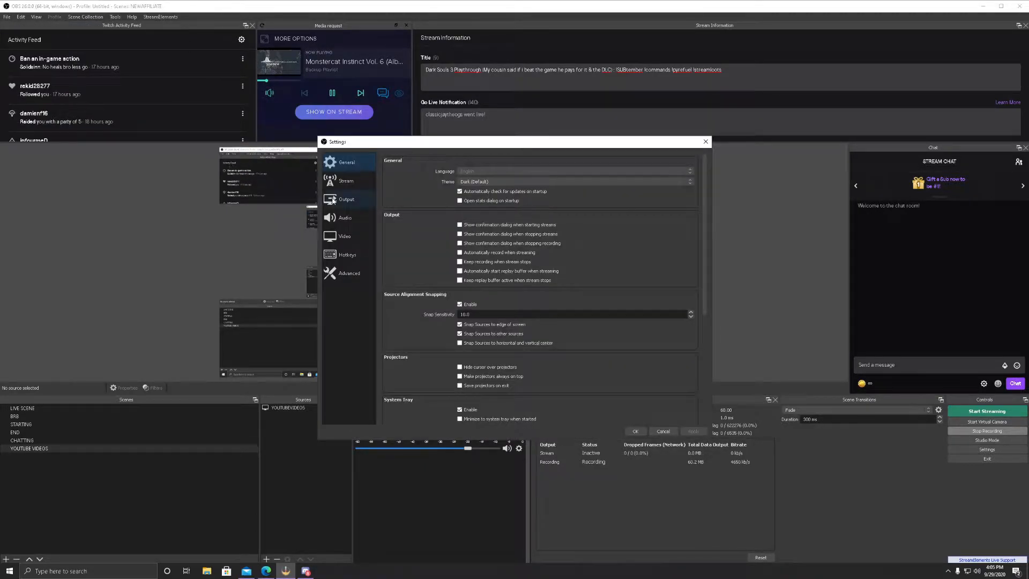
click(345, 200)
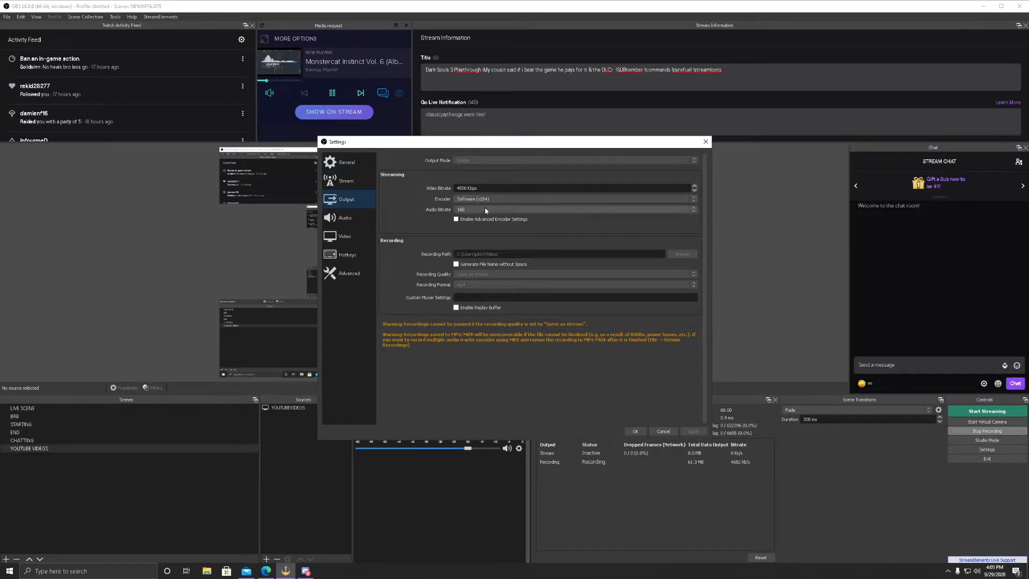
click(352, 231)
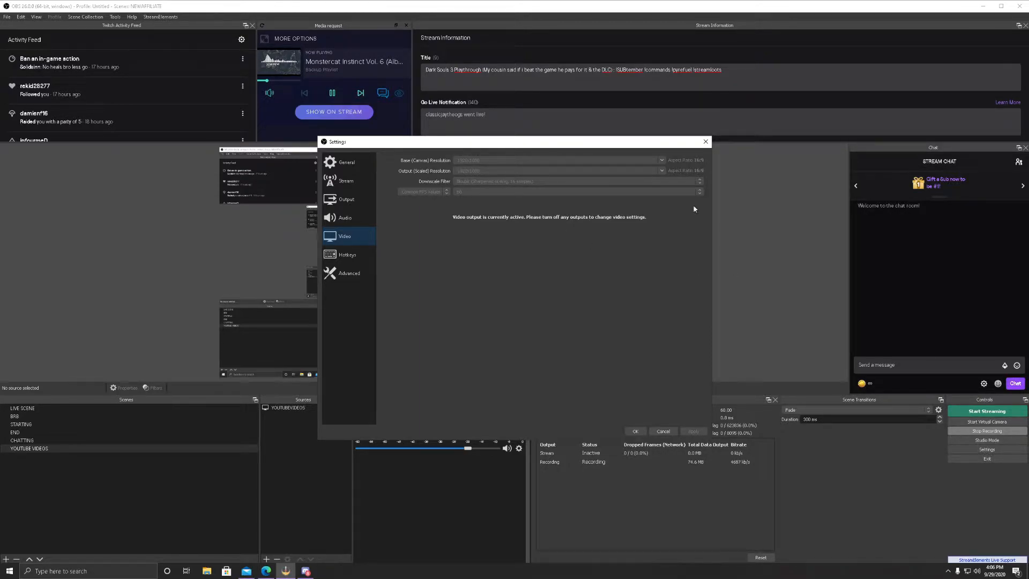
drag(515, 159, 611, 146)
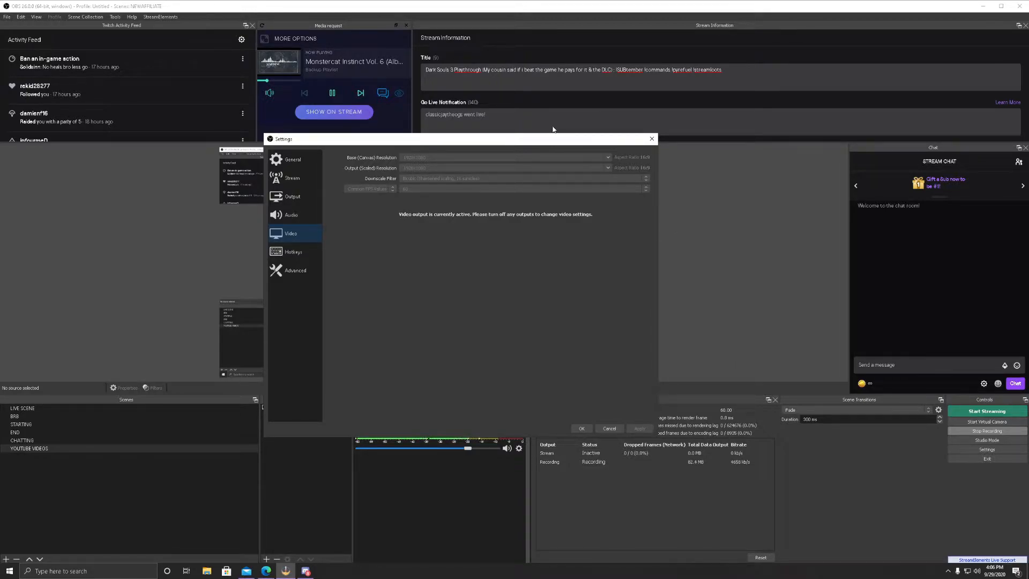
click(297, 182)
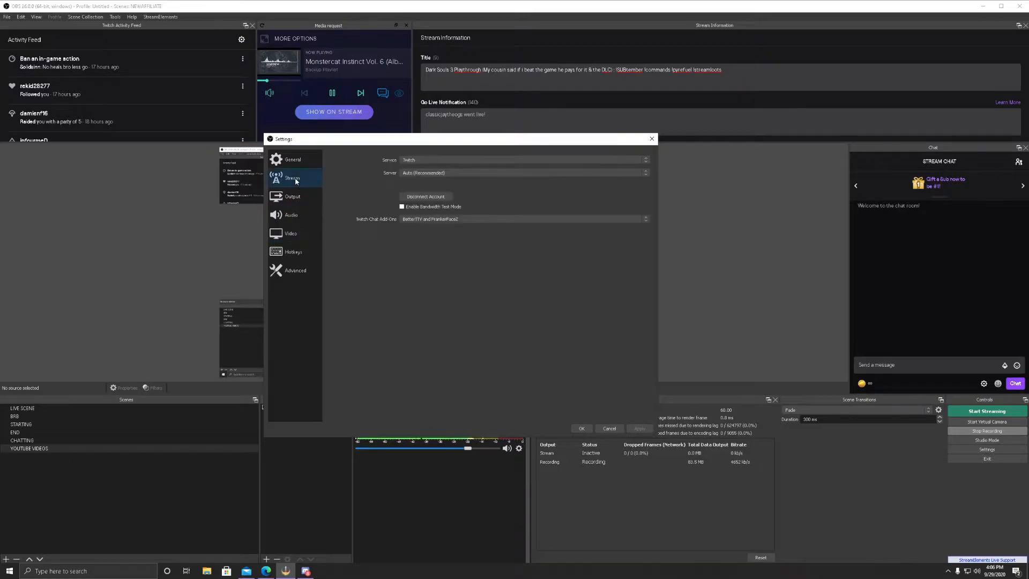
Check the available streaming encoders in the output settings, keep Software (x264), and close the settings.
click(297, 196)
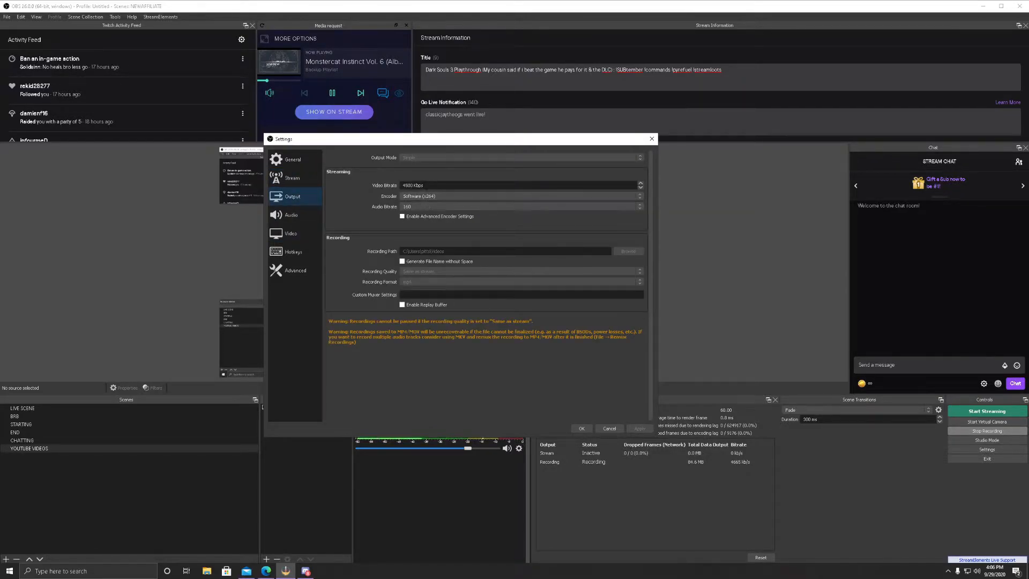
click(430, 198)
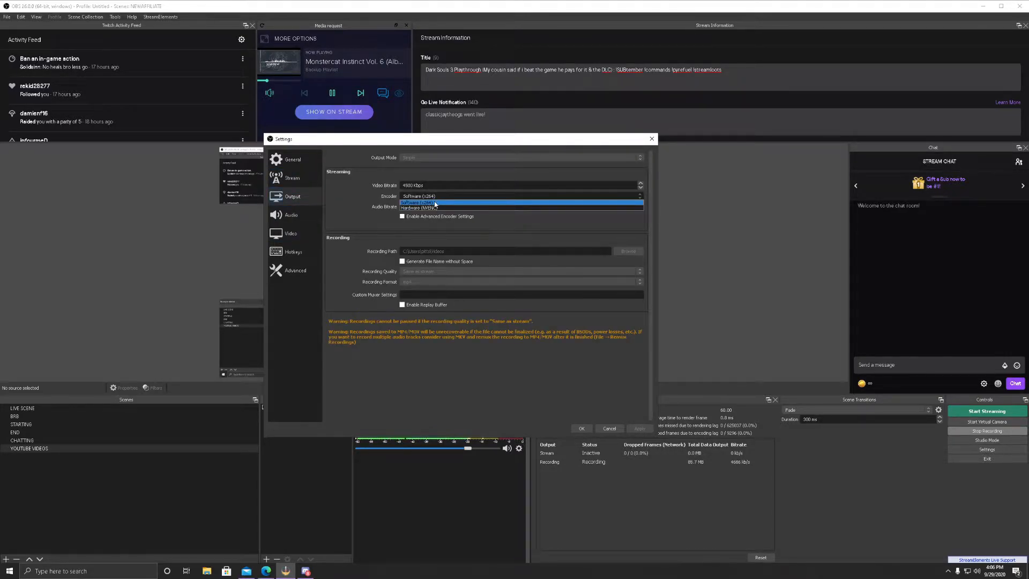
click(434, 206)
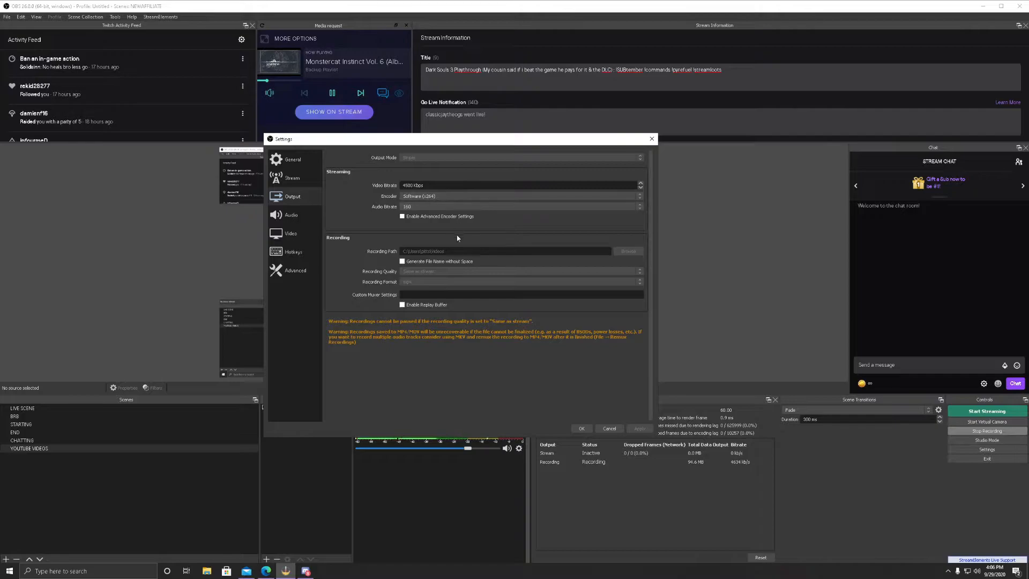
click(439, 197)
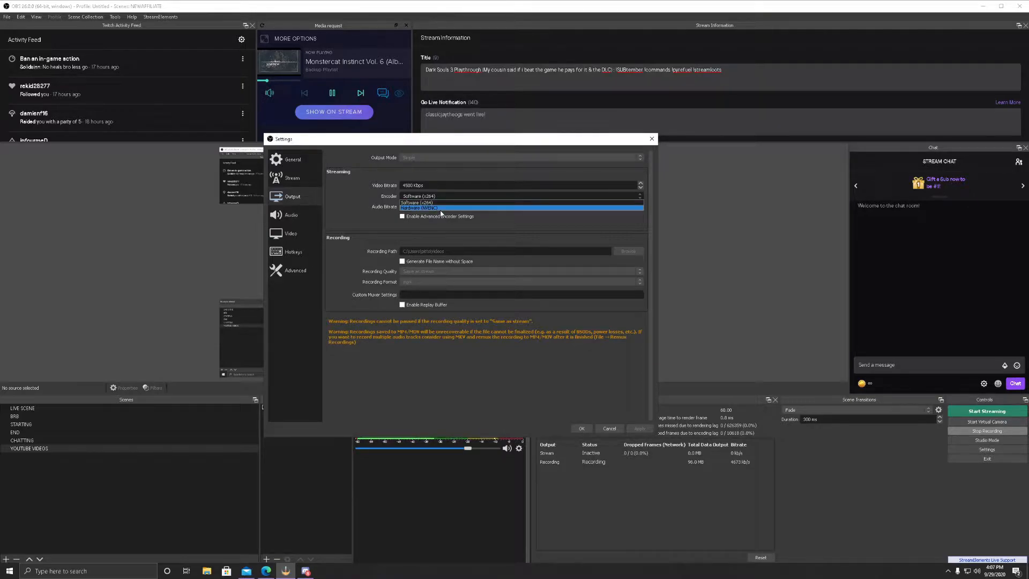
click(445, 202)
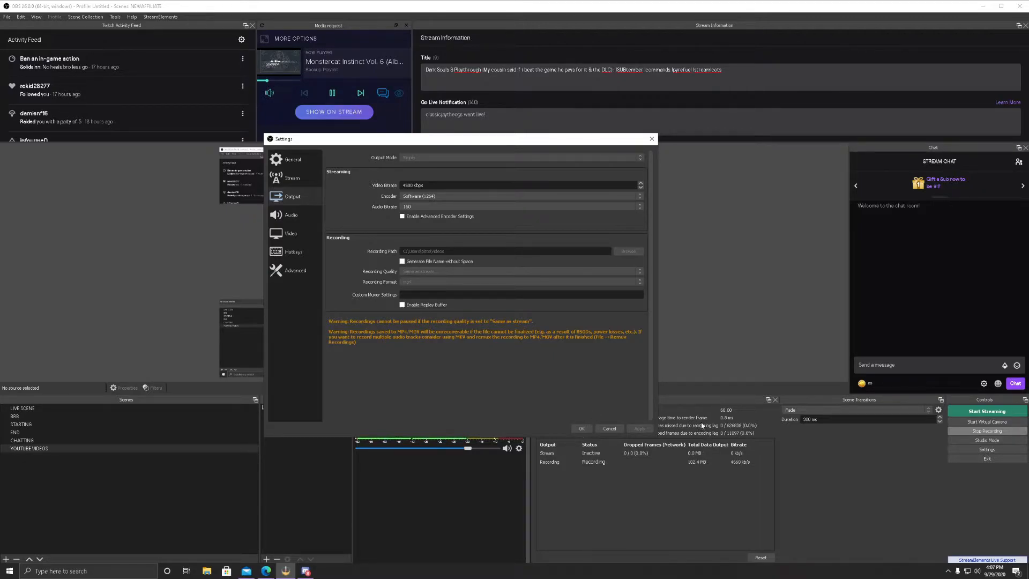
click(589, 428)
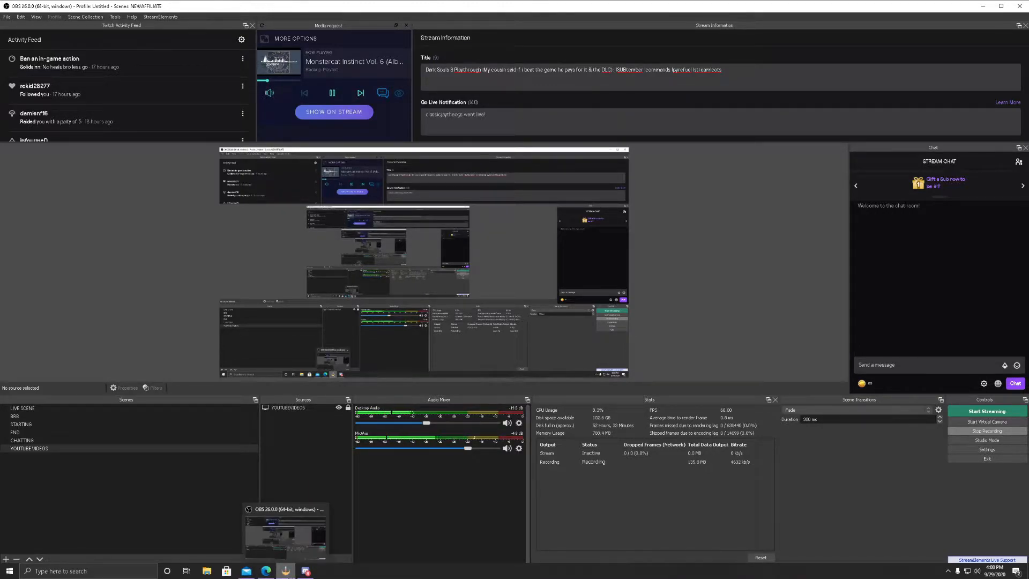
Switch to the Edge browser, open StreamElements and go to its dashboard.
click(289, 574)
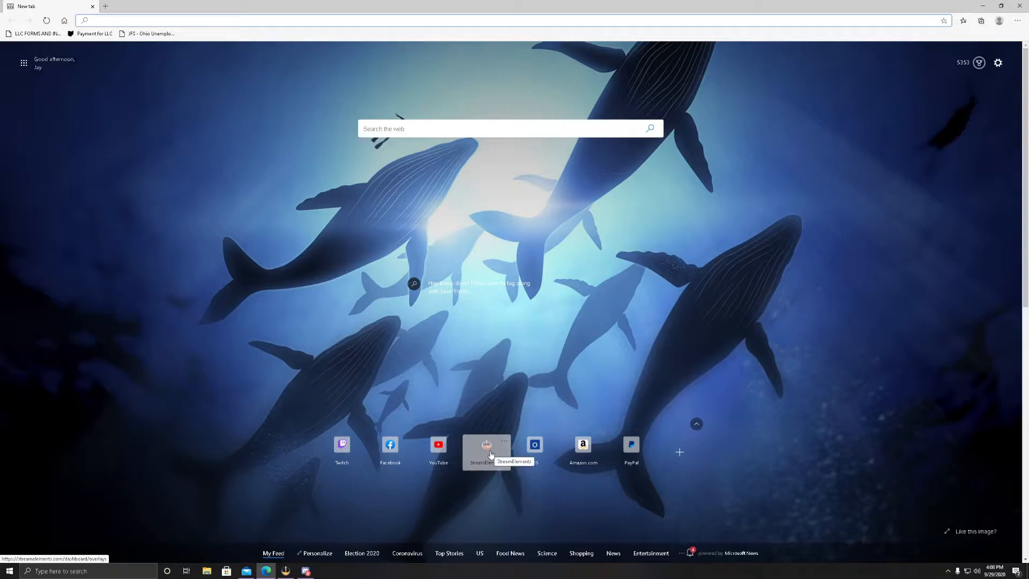
click(490, 453)
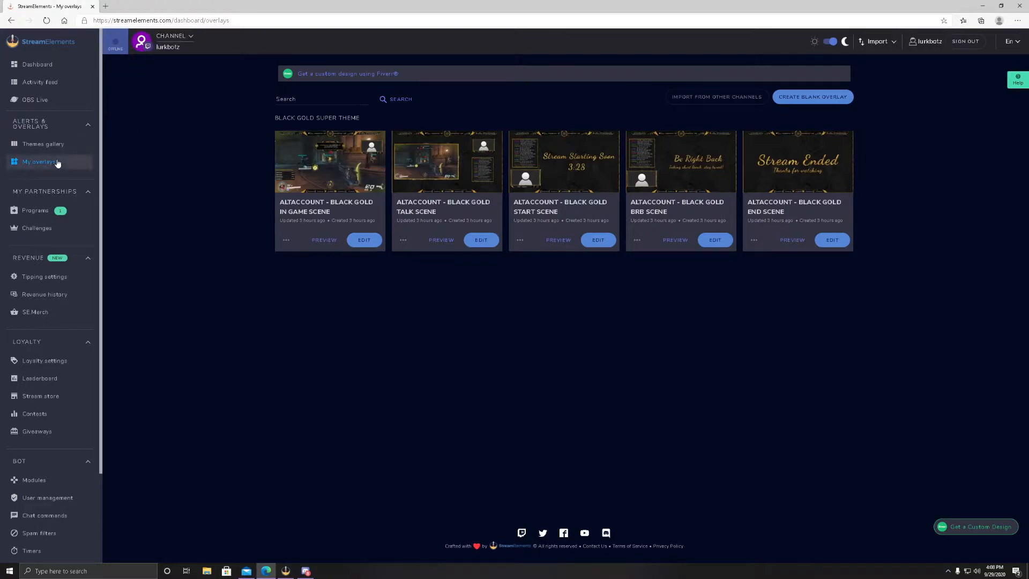
click(47, 43)
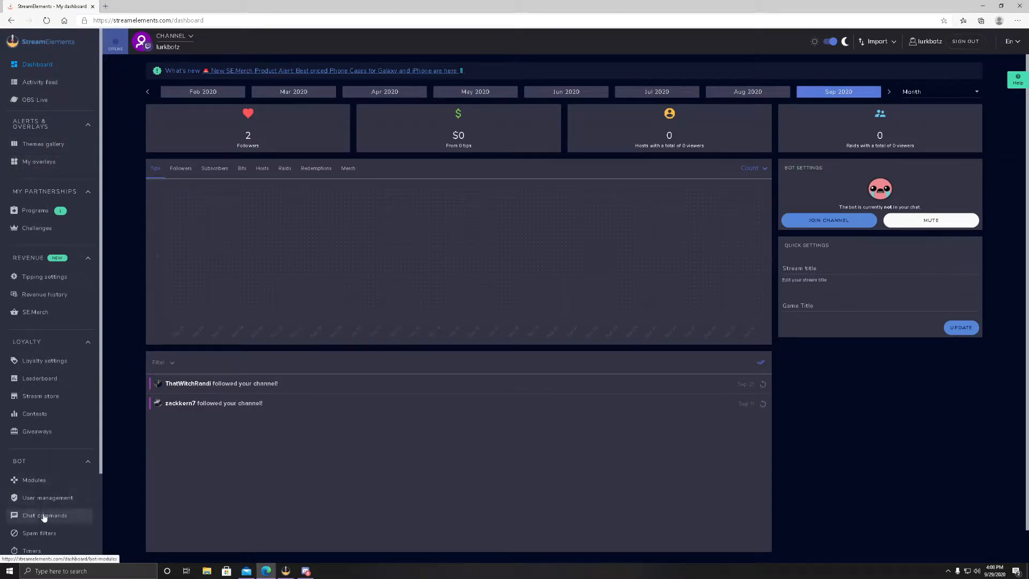
Collapse the More, Bot, Loyalty, Revenue and My Partnerships sections of the dashboard navigation.
scroll(54, 150, down, 2)
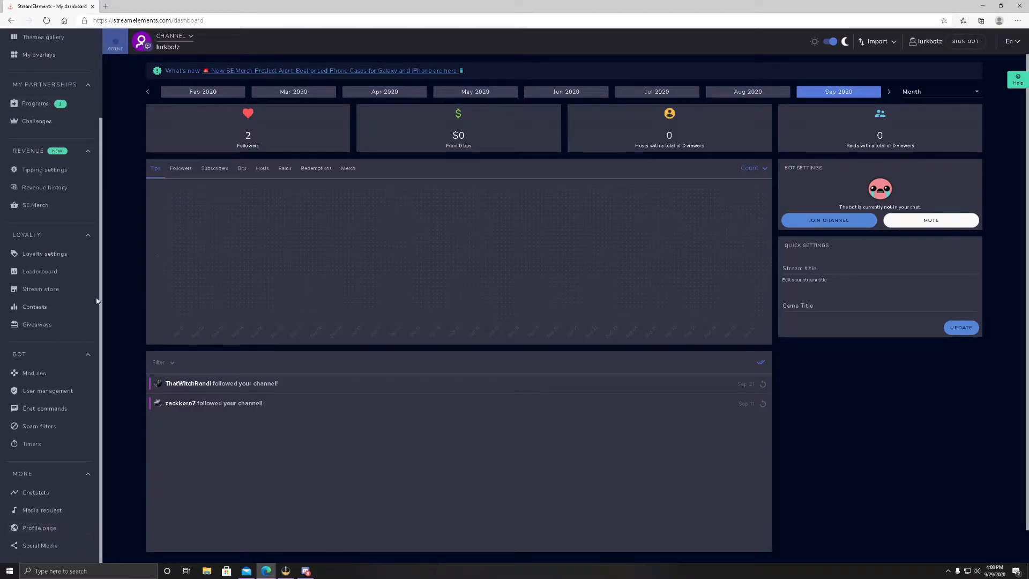
click(87, 475)
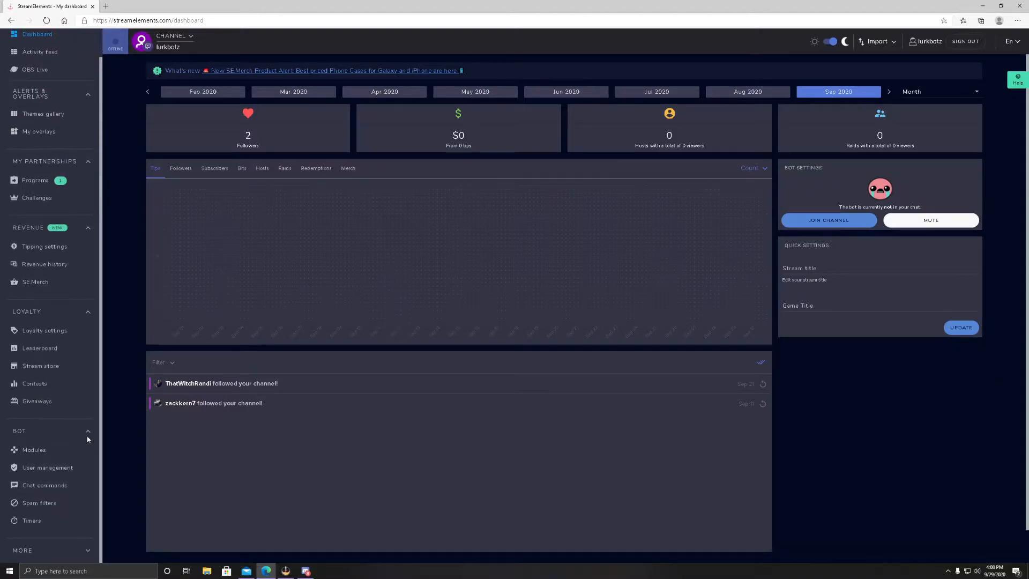
click(90, 432)
click(91, 340)
click(91, 256)
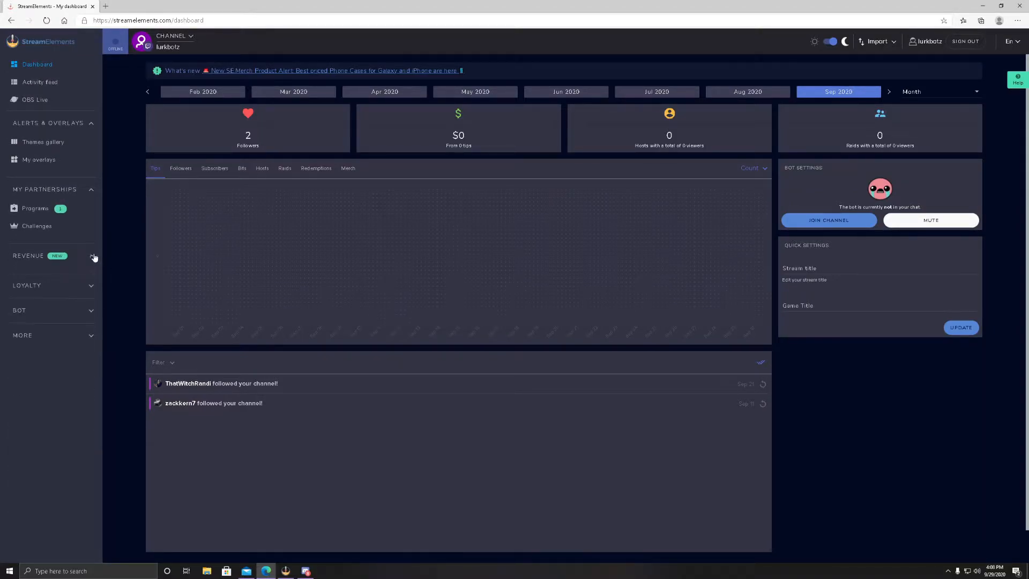
click(91, 191)
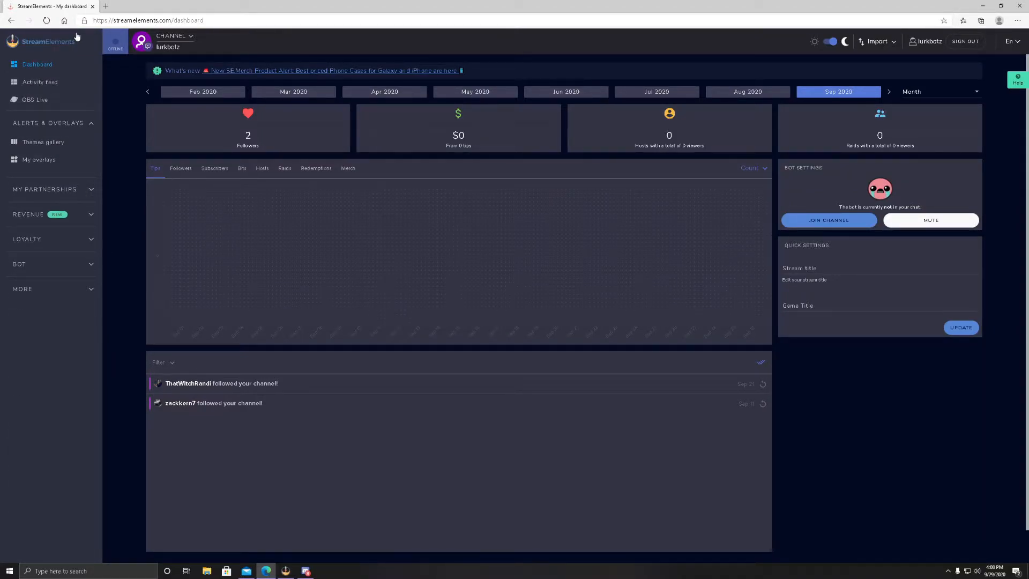
Create a blank overlay from My overlays with a 1080p resolution and start editing it.
click(57, 162)
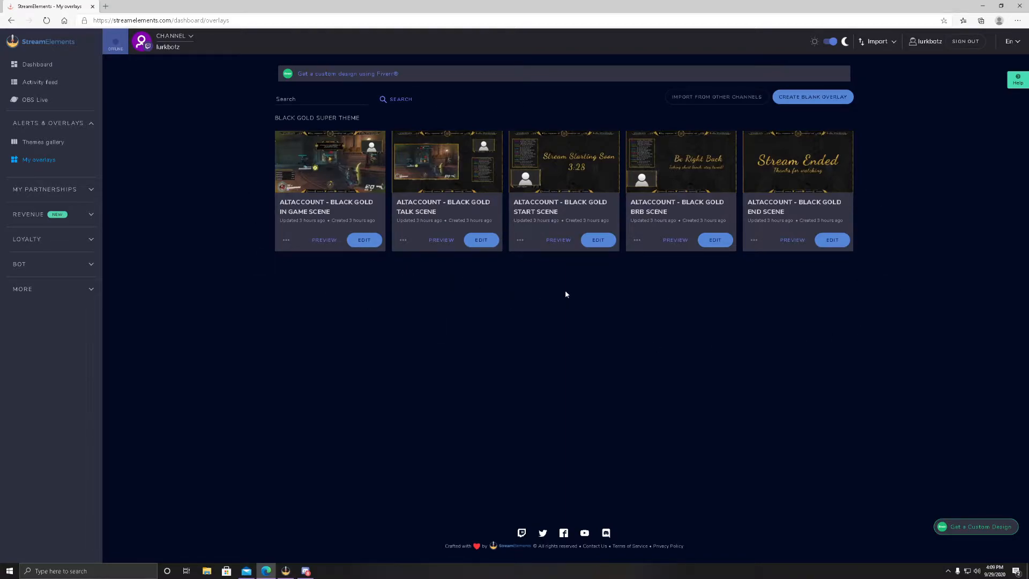
click(801, 104)
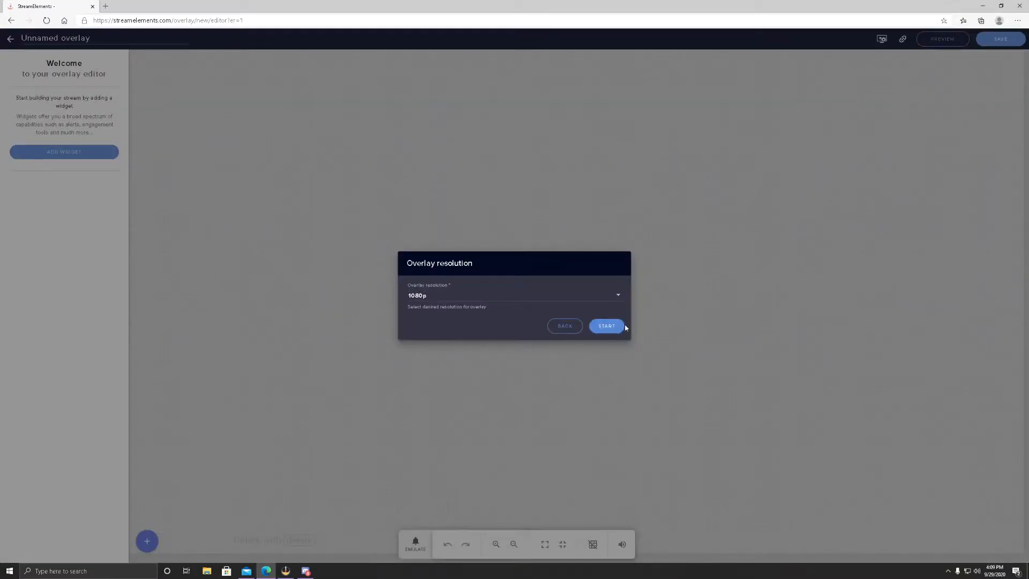
click(509, 300)
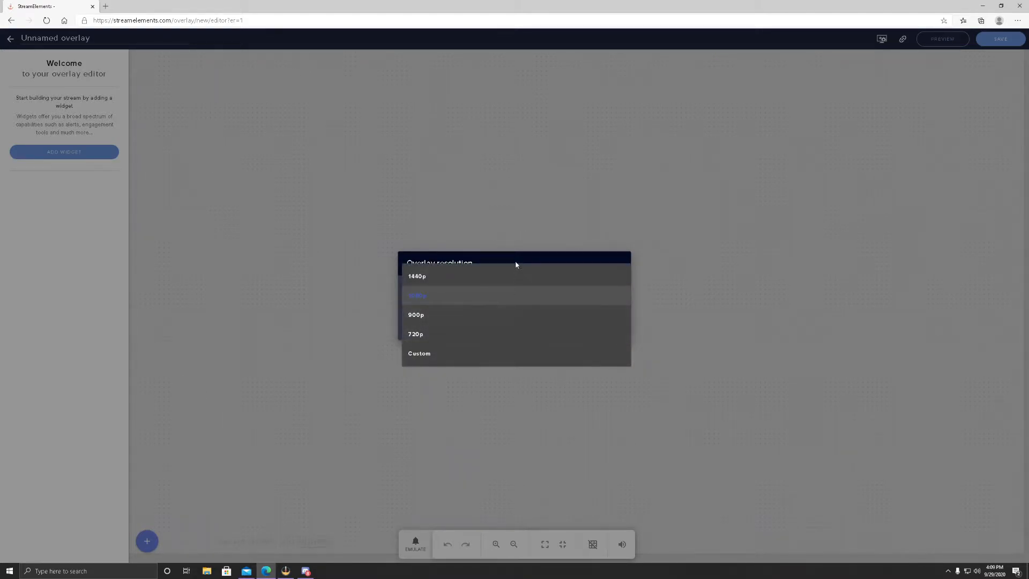
click(478, 300)
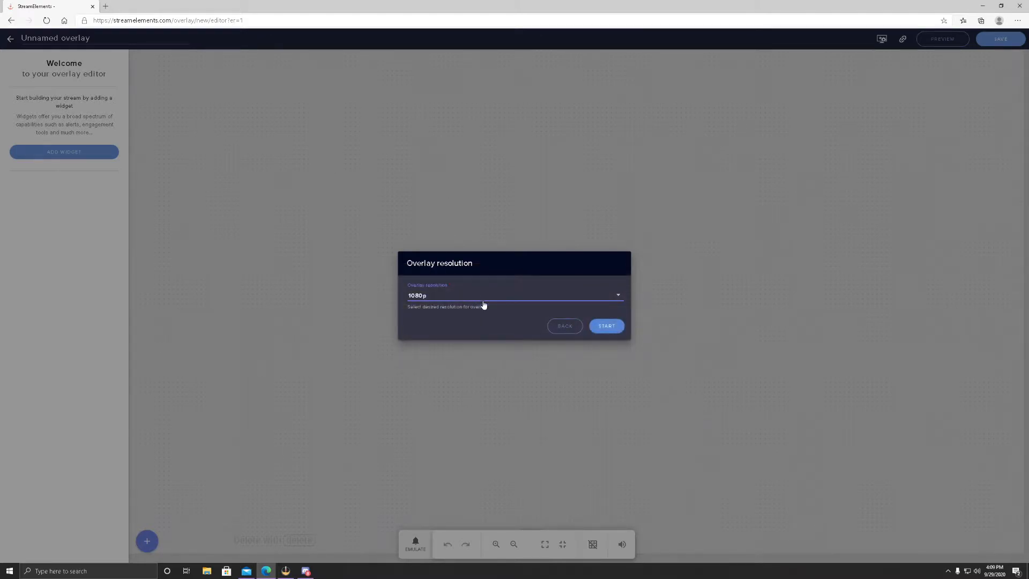
click(605, 329)
click(605, 325)
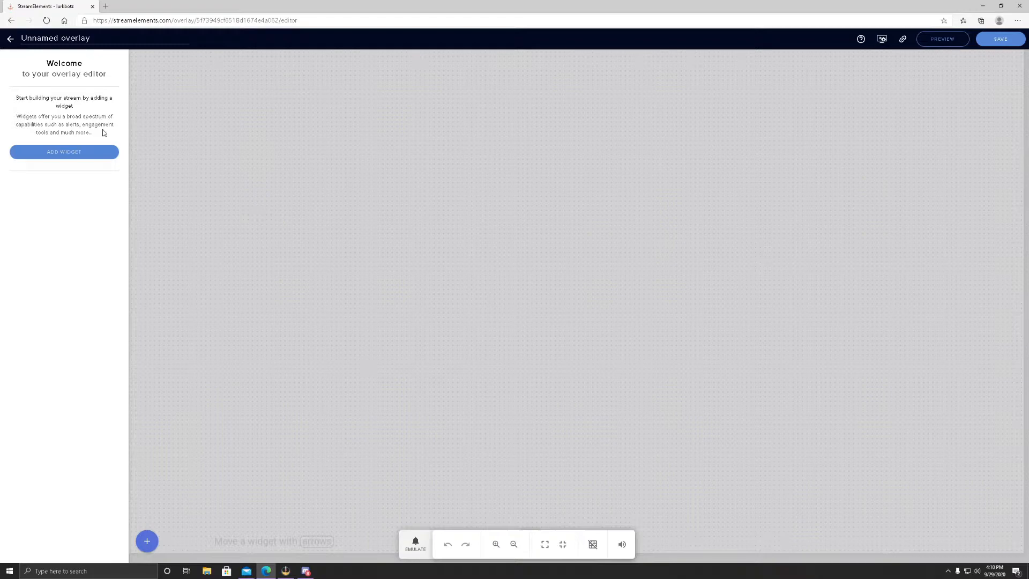
Look through the widget categories, add a static image widget and place it slightly above the middle of the canvas.
click(89, 152)
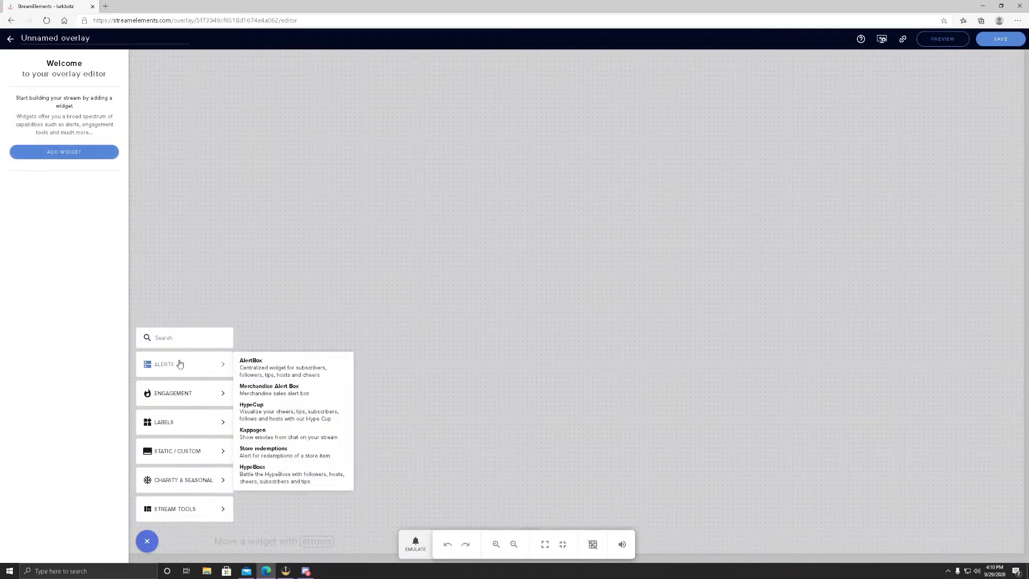
mouse_move(194, 375)
mouse_move(206, 399)
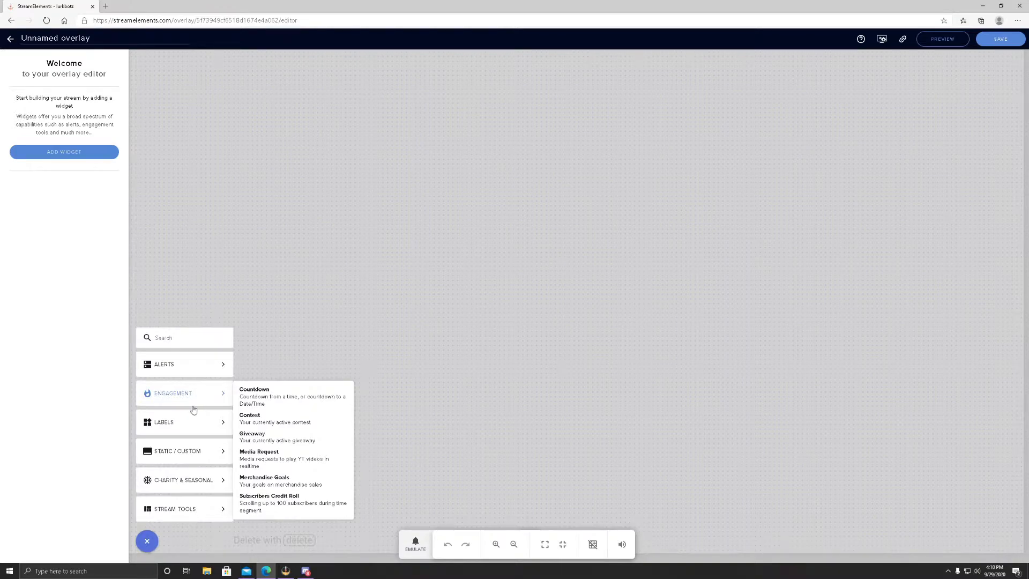
mouse_move(211, 426)
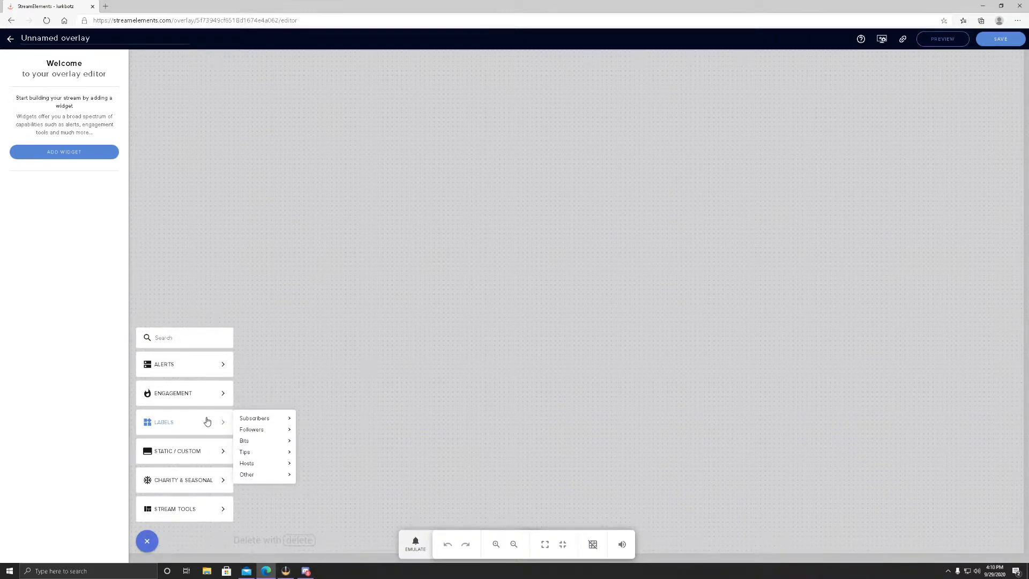
mouse_move(253, 419)
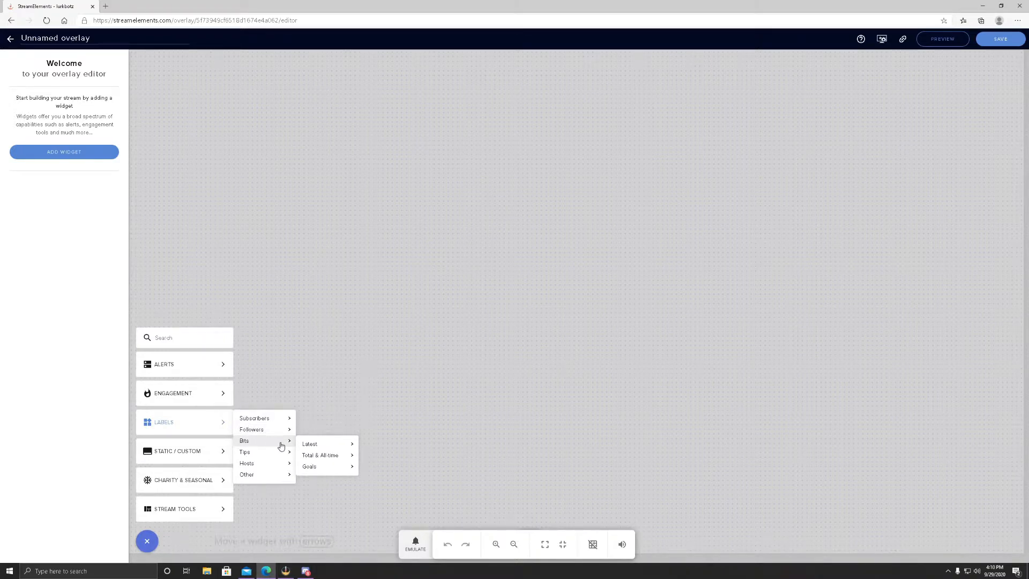
mouse_move(280, 464)
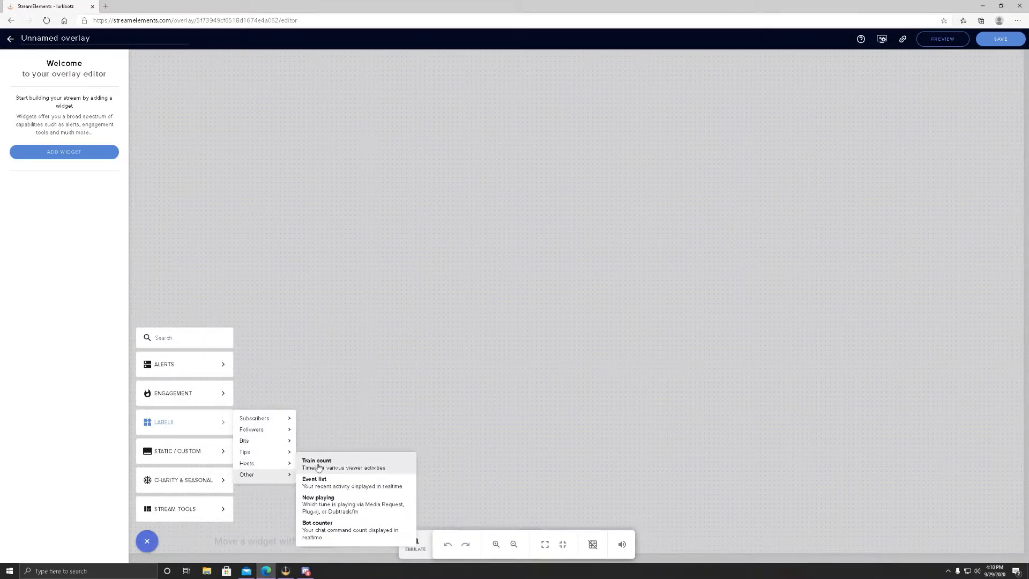
mouse_move(202, 459)
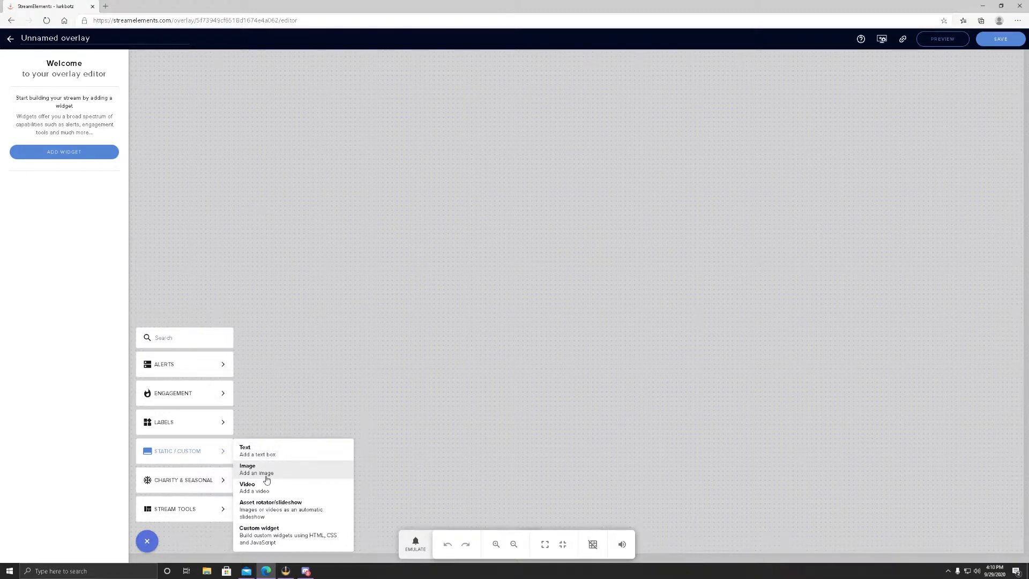
click(283, 474)
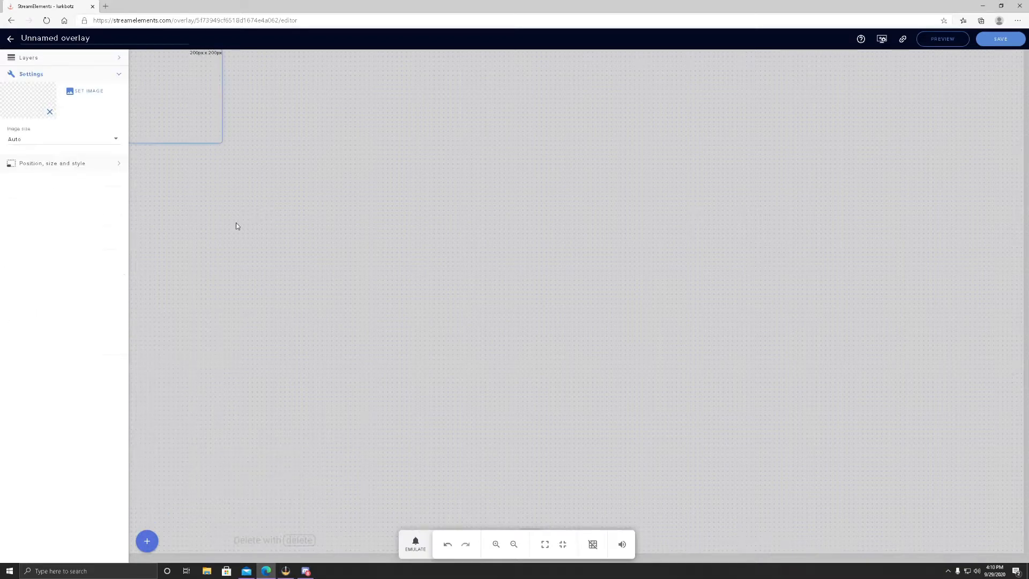
drag(180, 98, 583, 239)
right_click(584, 239)
click(584, 239)
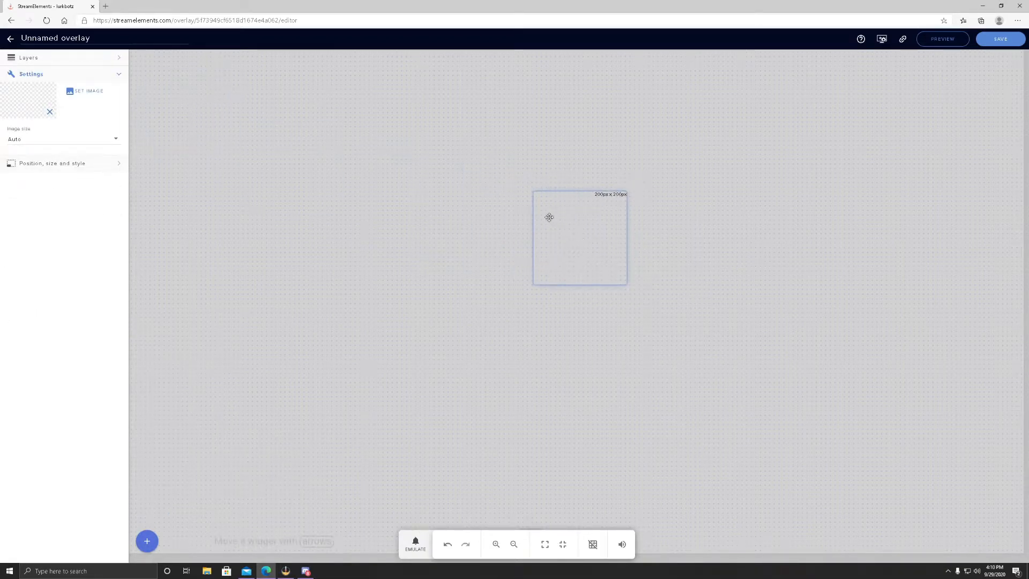
Choose the 1_channel-point image from the Golden-Pokerchip folder inside Pictures > TWITCH EMOTES for upload to the image widget.
click(79, 91)
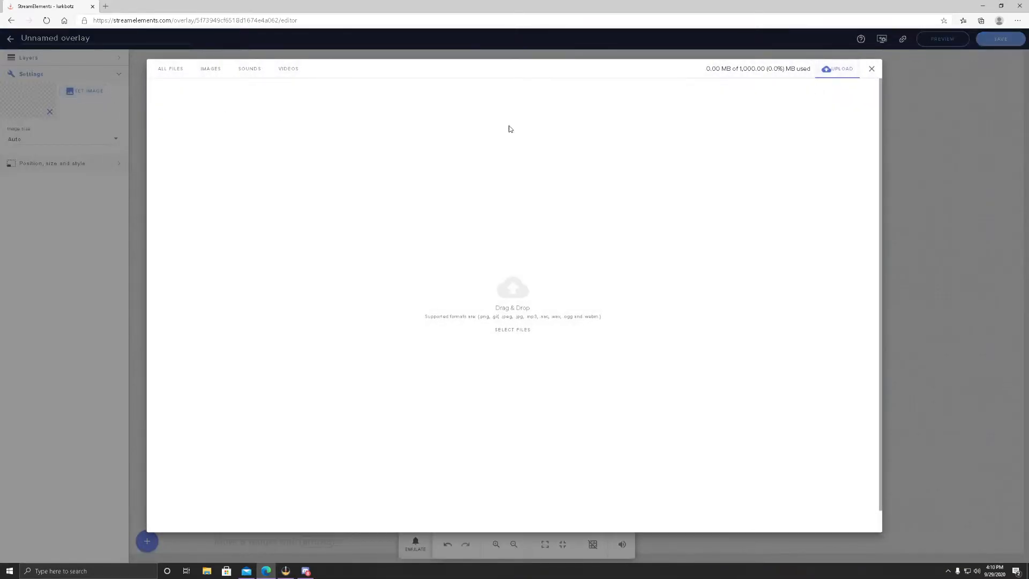
click(214, 69)
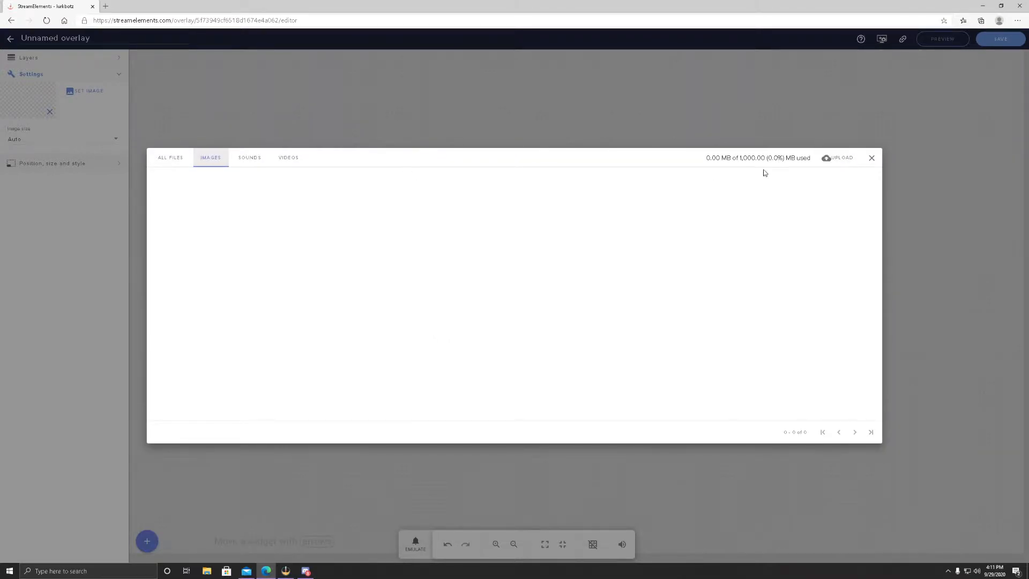
click(825, 158)
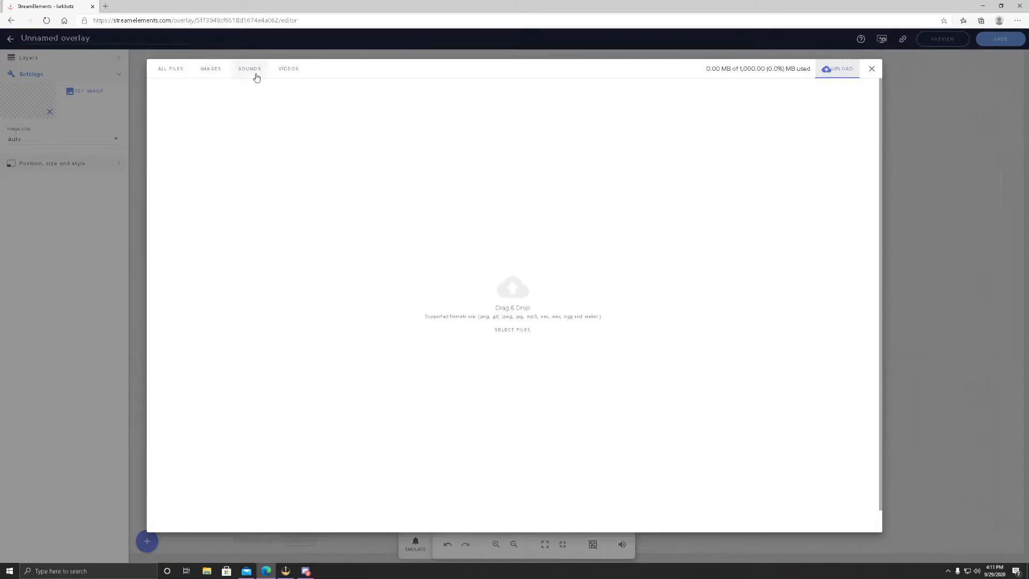
click(545, 296)
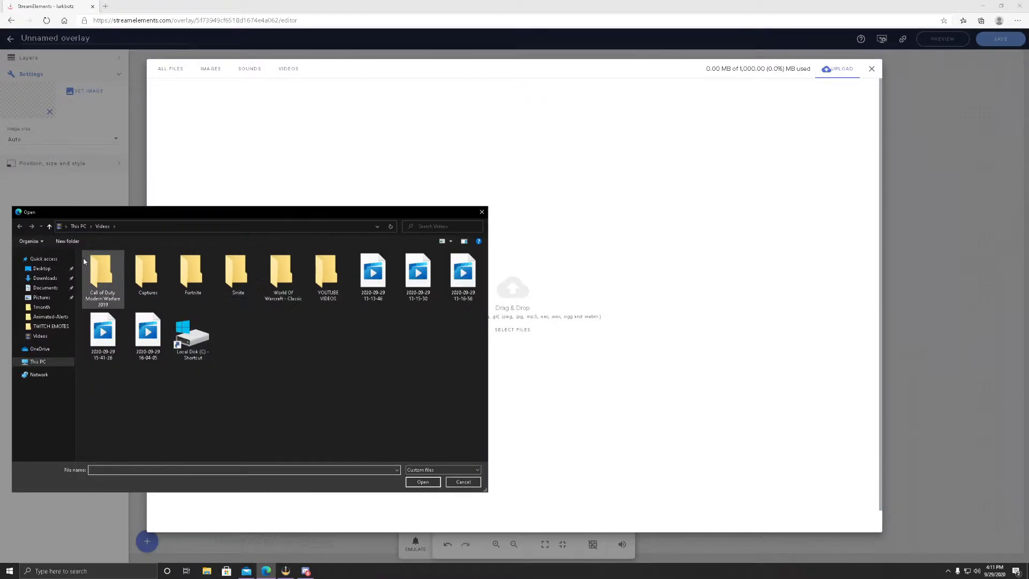
click(42, 297)
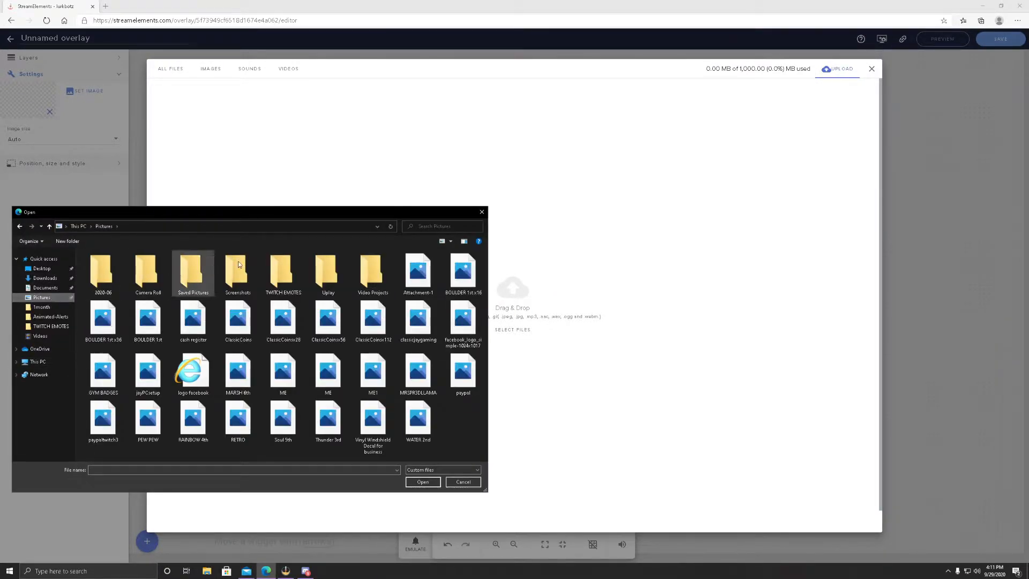
double_click(281, 270)
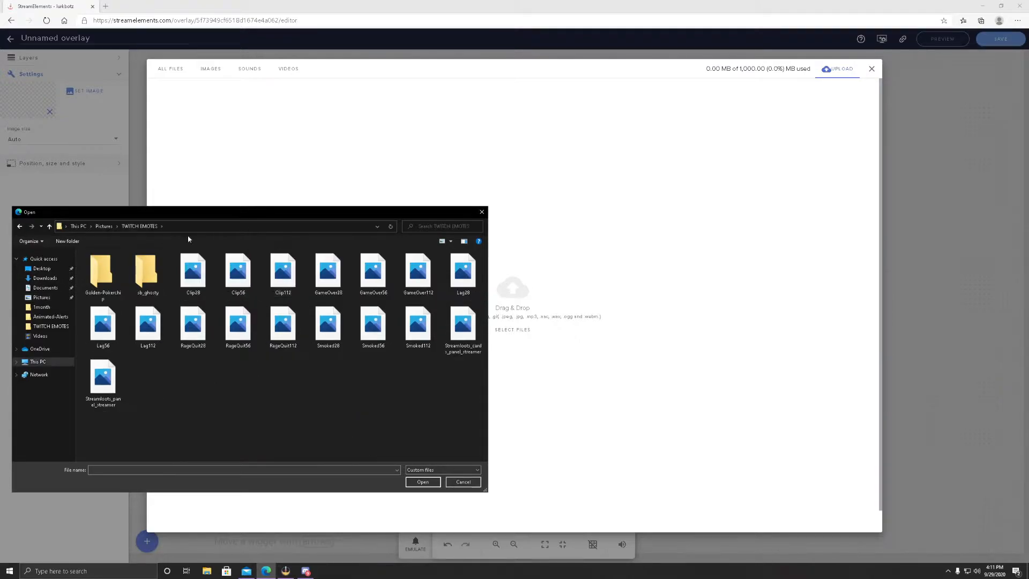
double_click(101, 273)
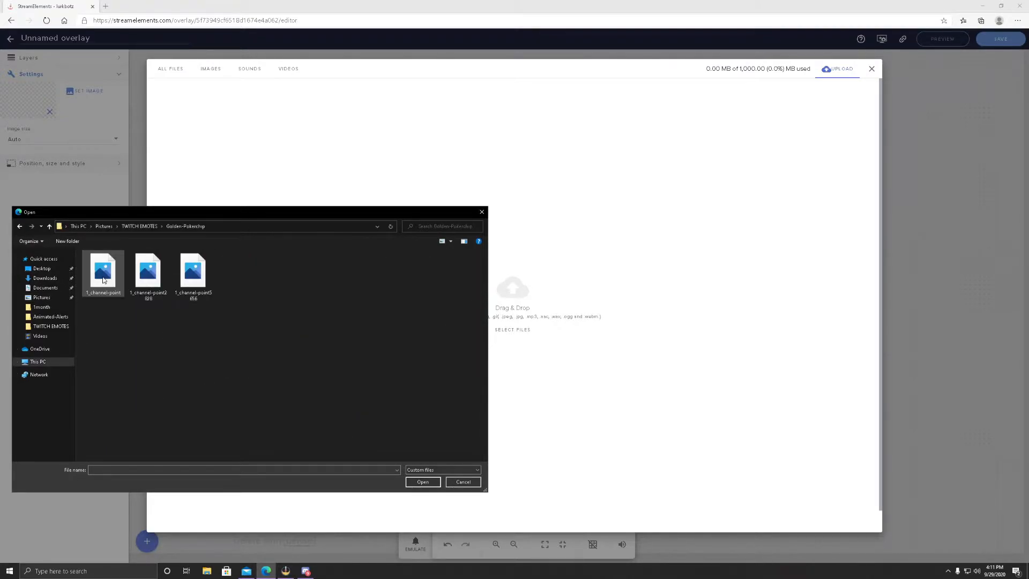
click(102, 277)
double_click(103, 277)
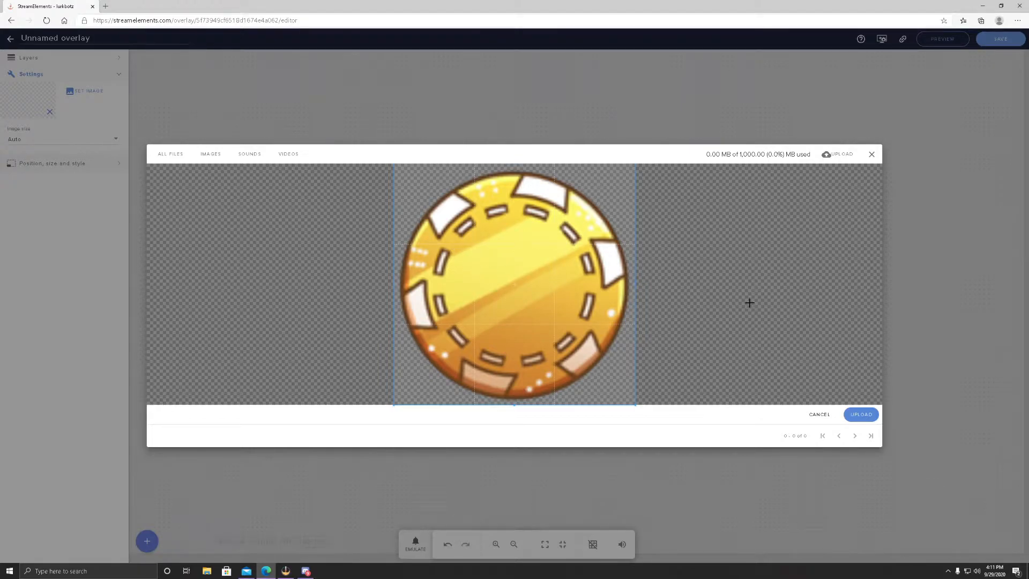
Upload the poker chip picture uncropped and apply it to the image widget.
click(866, 418)
mouse_move(273, 242)
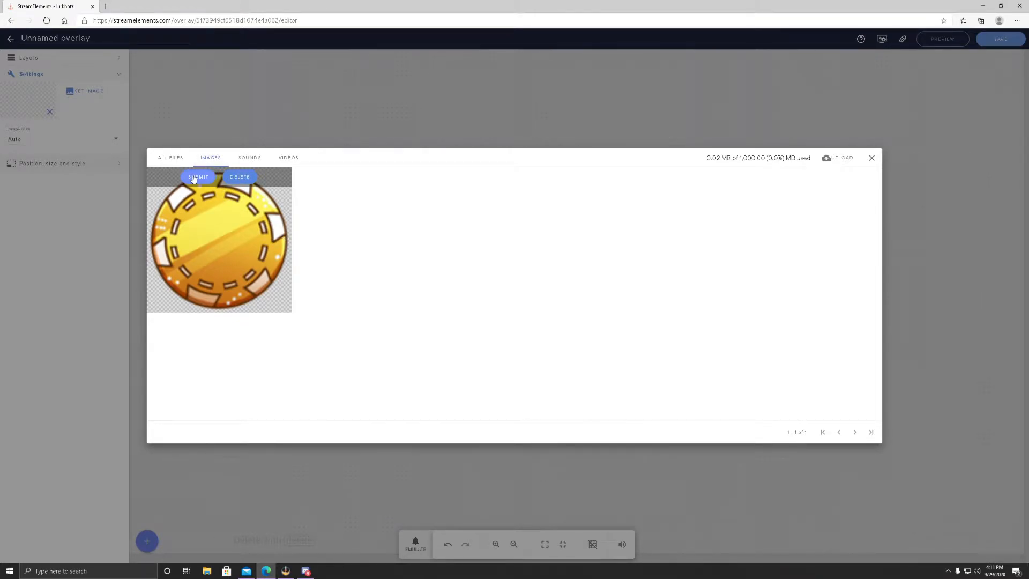
click(193, 177)
Enlarge the image widget to about 610 by 380 px and move it near the upper middle of the canvas.
drag(622, 281, 594, 331)
drag(600, 241, 794, 156)
drag(564, 174, 167, 78)
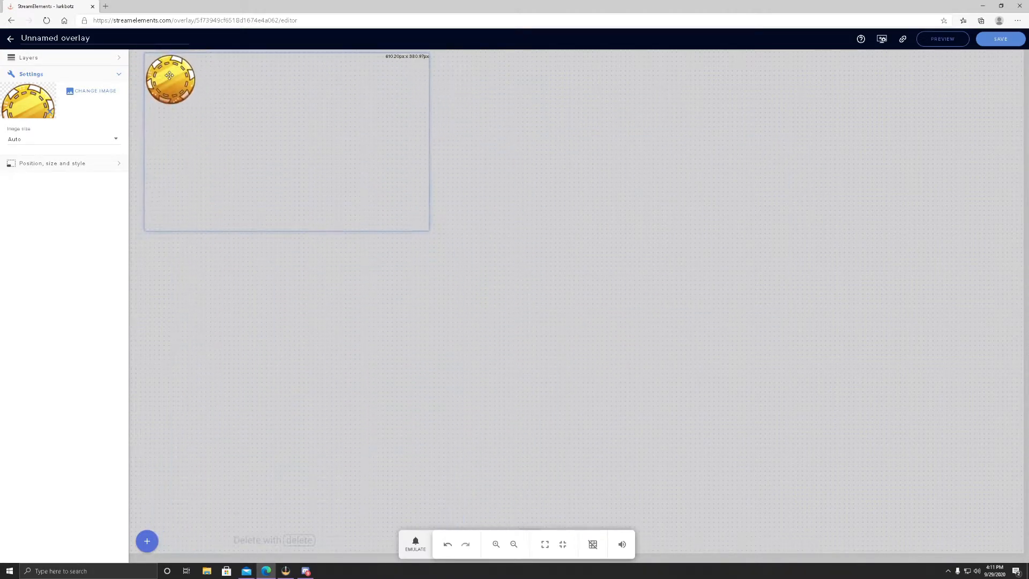
drag(172, 81, 344, 92)
drag(520, 135, 603, 136)
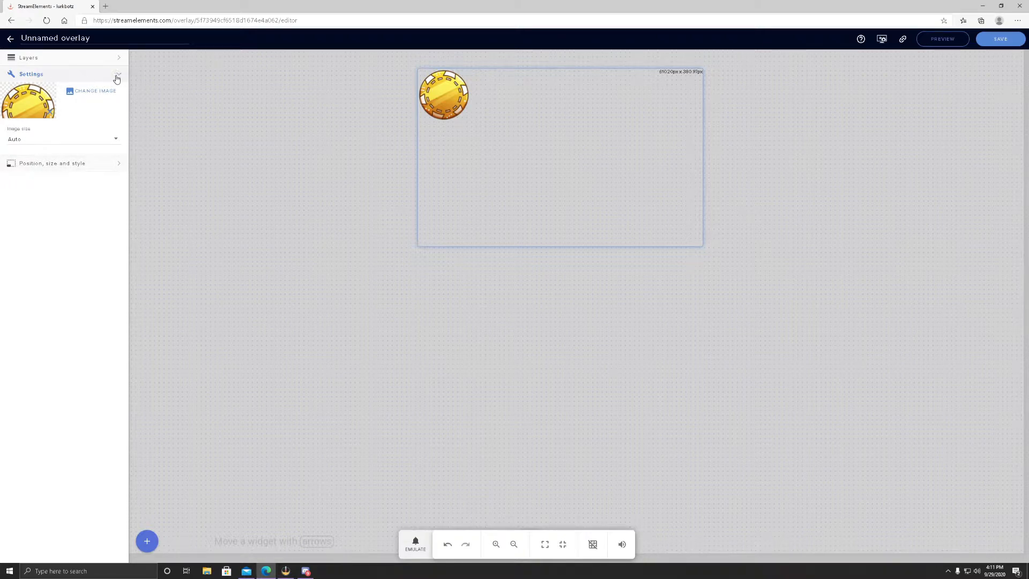
Set the image widget's width to 100 px and centre the widget on the canvas.
click(117, 58)
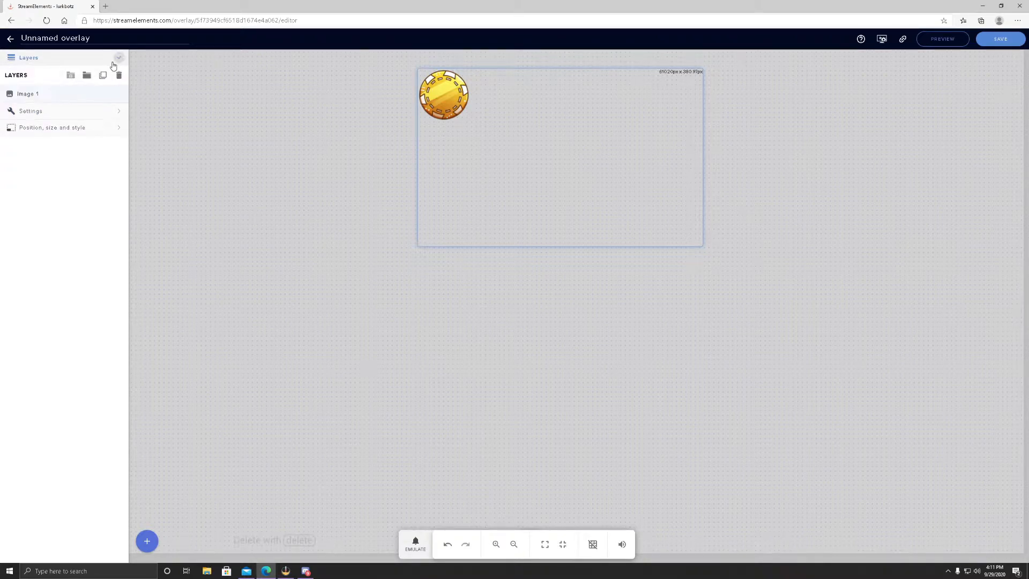
click(91, 111)
click(81, 163)
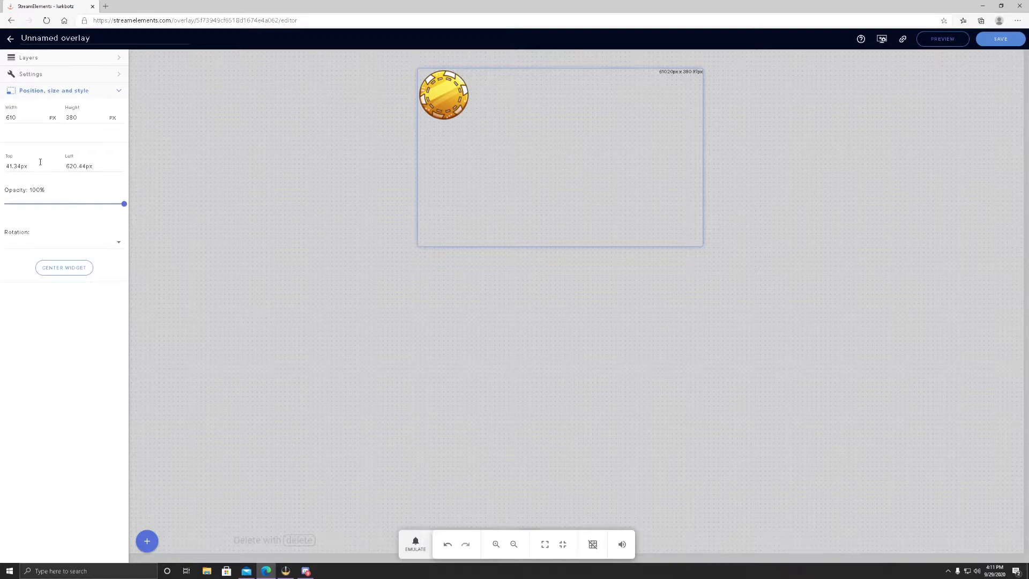
drag(39, 116, 1, 118)
text(100)
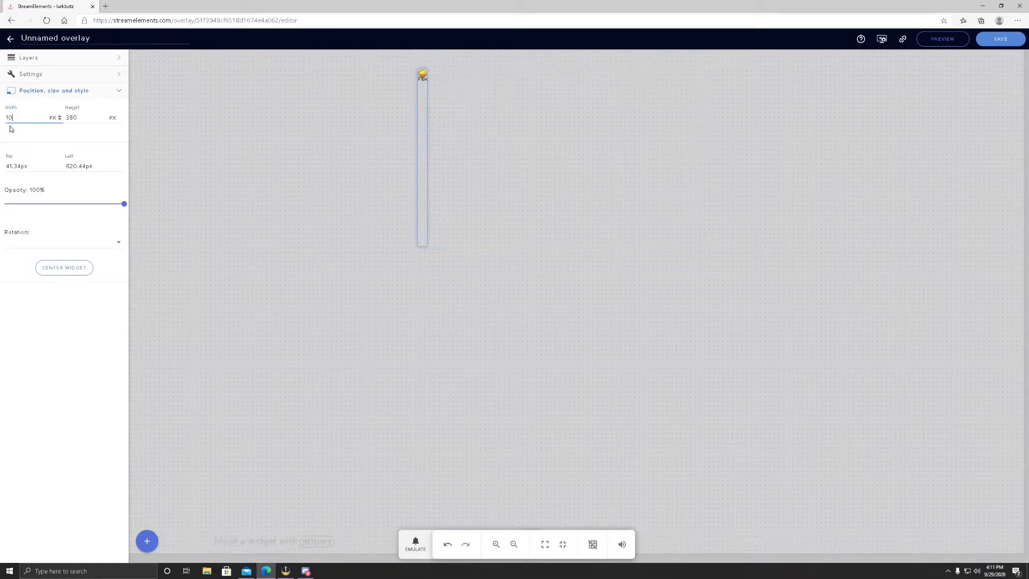
drag(462, 142, 560, 212)
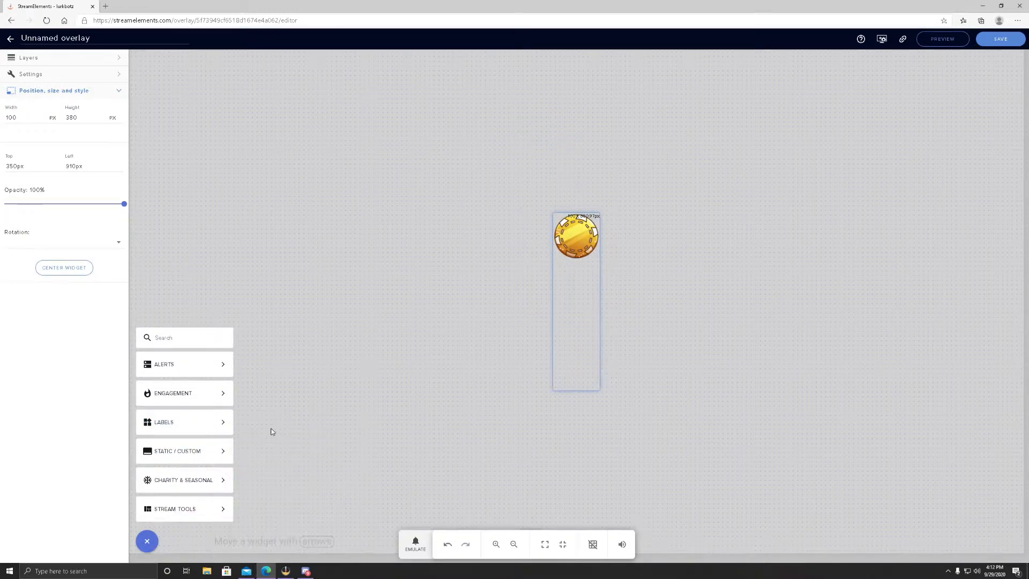
Add a static text widget with the message HELLO.
mouse_move(215, 451)
click(272, 455)
click(75, 104)
triple_click(38, 103)
text(HELLO)
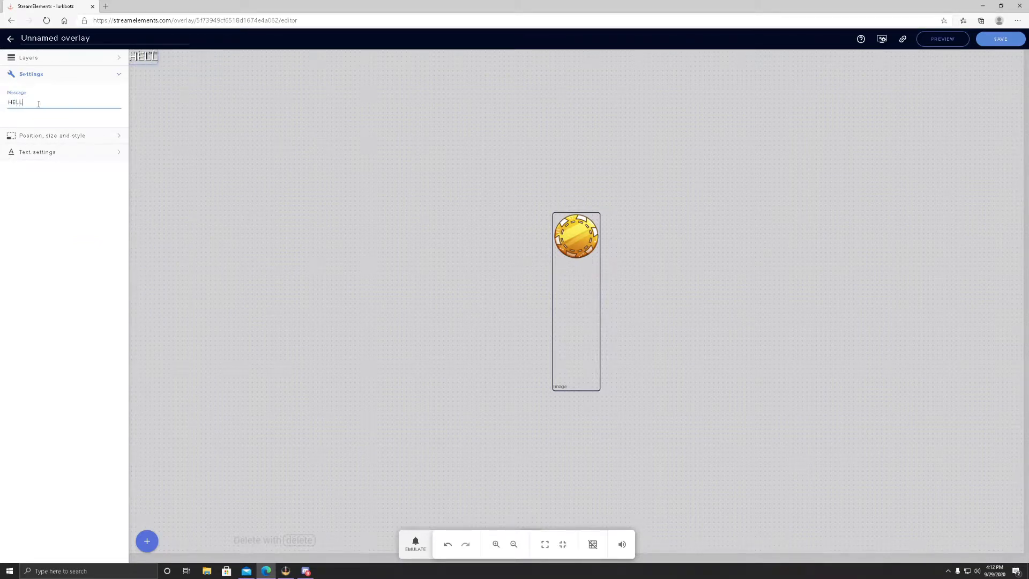
Move the HELLO text widget above the poker chip and widen it to about 459 px.
click(149, 56)
key(ctrl+a)
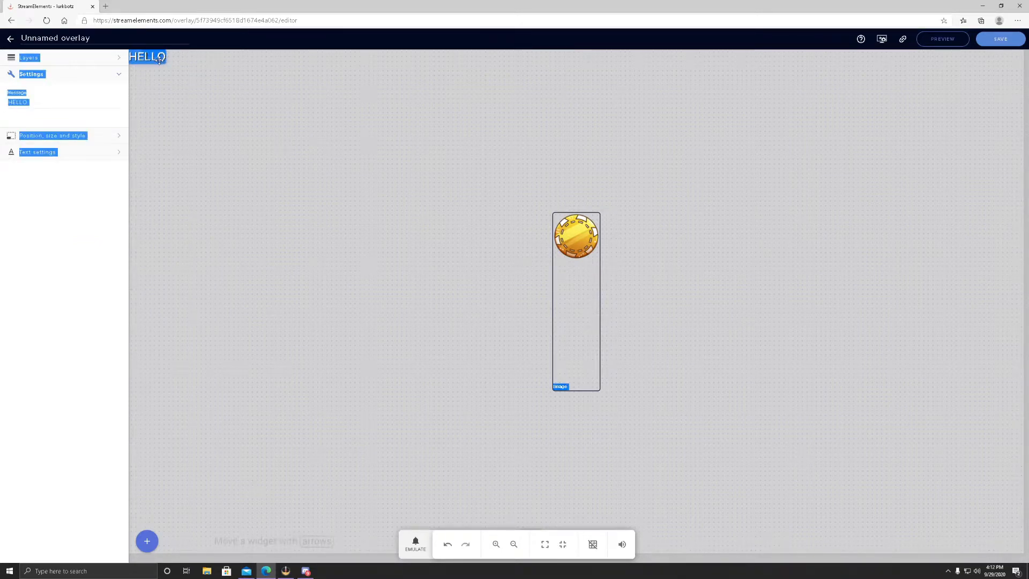
drag(157, 59, 521, 178)
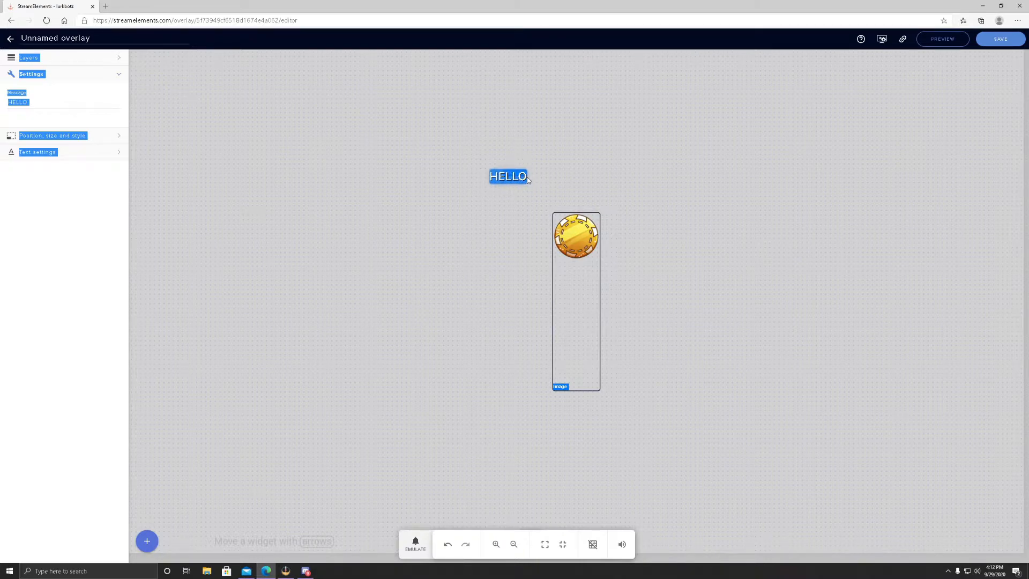
click(527, 179)
click(595, 179)
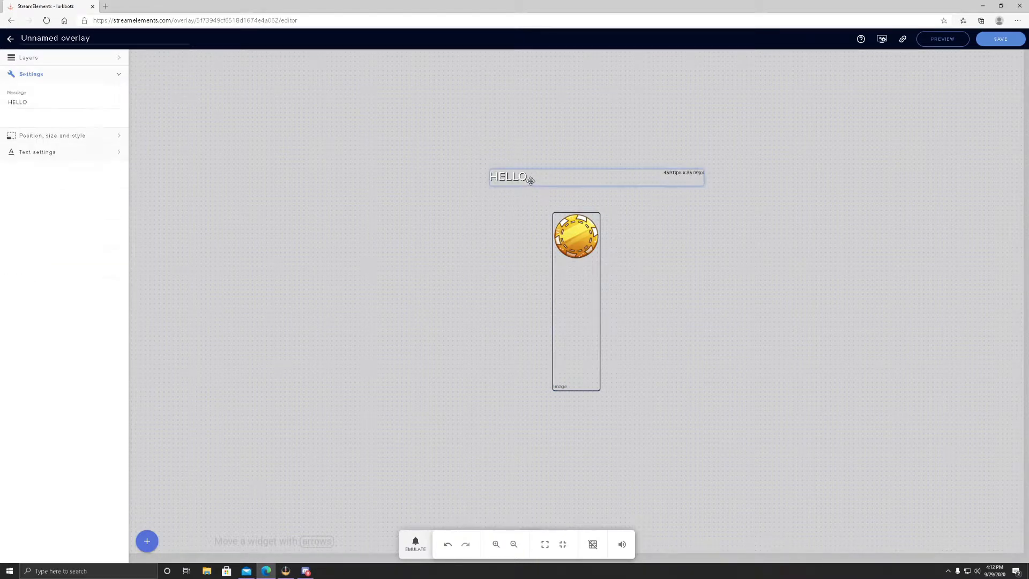
Set the HELLO text's font size to 150.
click(100, 152)
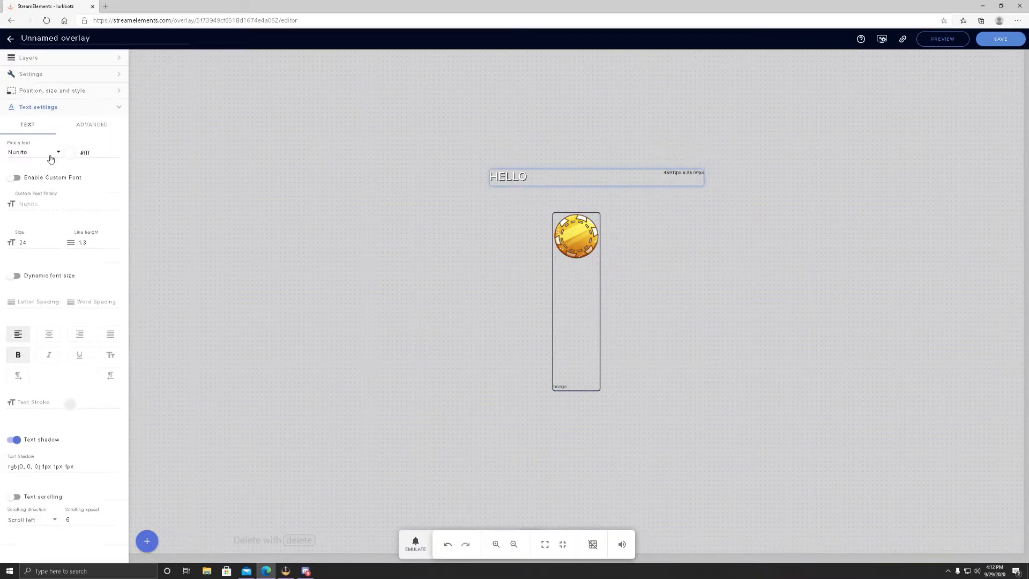
drag(38, 242, 1, 249)
text(350)
key(BackSpace)
text(1)
Enlarge the HELLO widget to about 463 by 218 px to fit its text and place it above the poker chip.
right_click(584, 169)
click(575, 167)
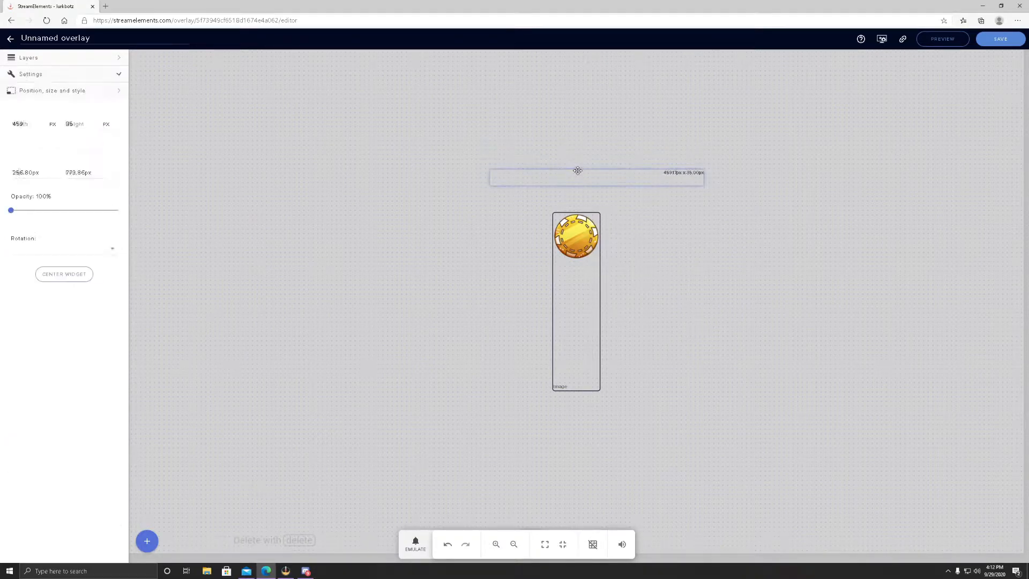
click(577, 170)
mouse_move(606, 132)
mouse_down()
mouse_move(552, 133)
mouse_move(589, 141)
mouse_up()
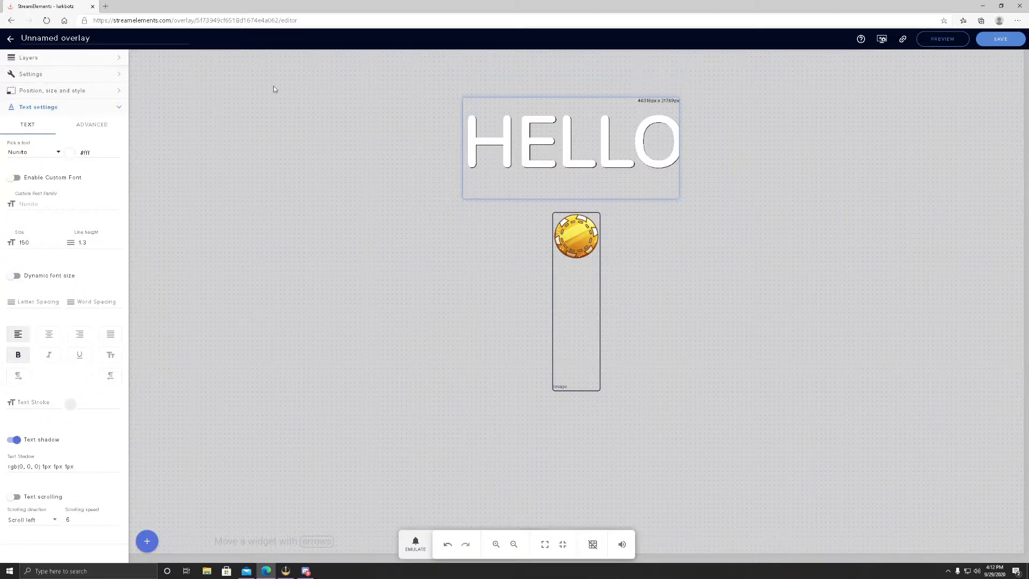
mouse_move(585, 139)
mouse_down()
mouse_move(566, 122)
mouse_move(600, 144)
mouse_move(587, 126)
mouse_up()
Add an alert box widget and place it below the HELLO text, around the poker chip.
click(145, 541)
mouse_move(207, 364)
click(265, 366)
drag(307, 137, 581, 278)
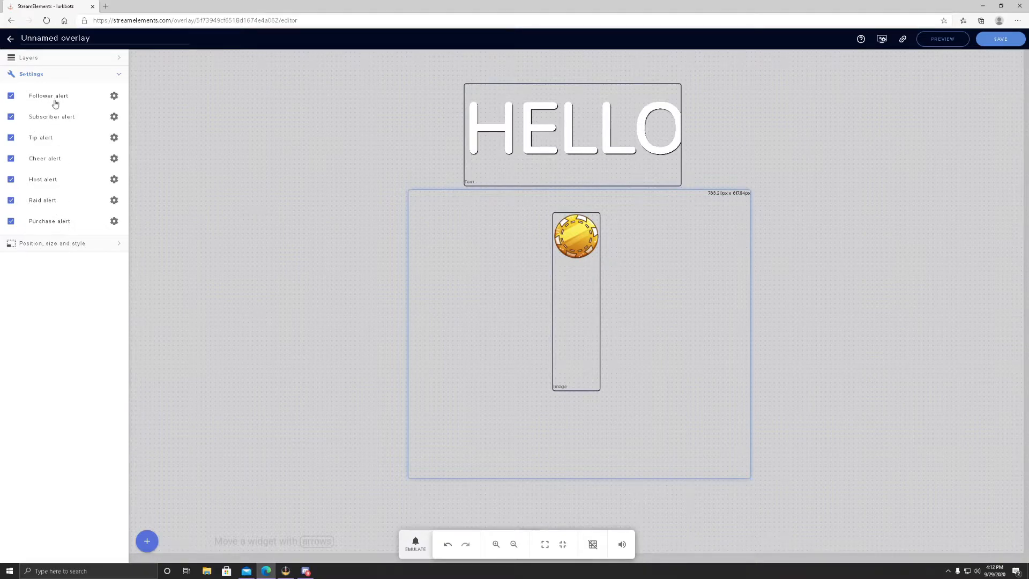
Lower the follower alert's sound volume to 5% and leave its advanced settings.
click(113, 96)
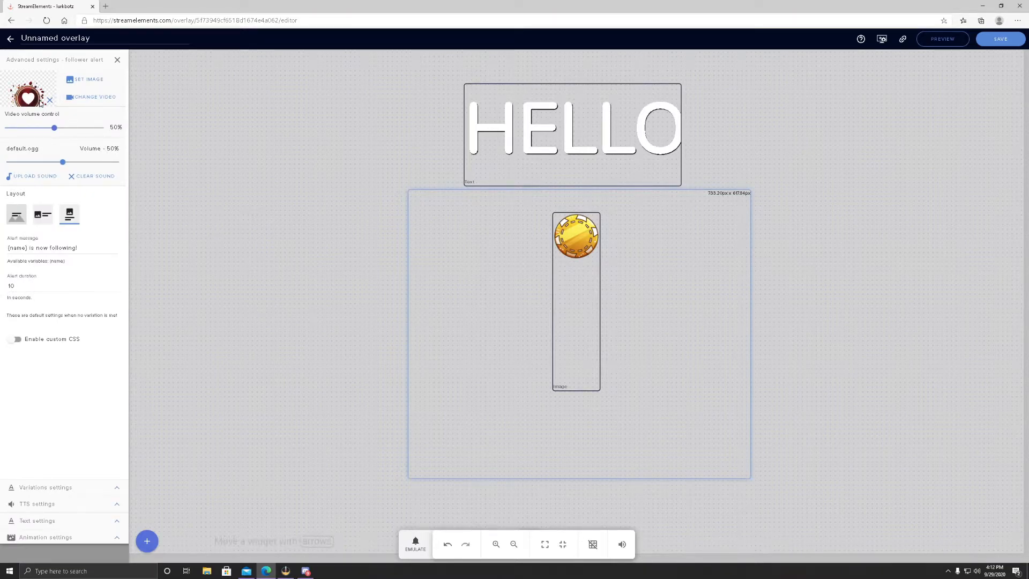
drag(64, 164, 12, 164)
right_click(11, 164)
click(11, 164)
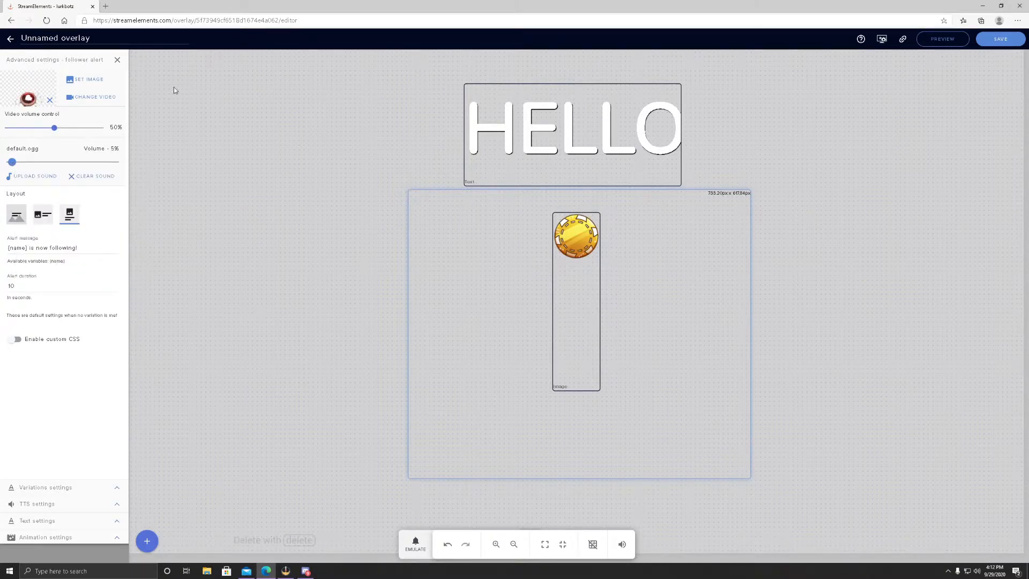
click(117, 60)
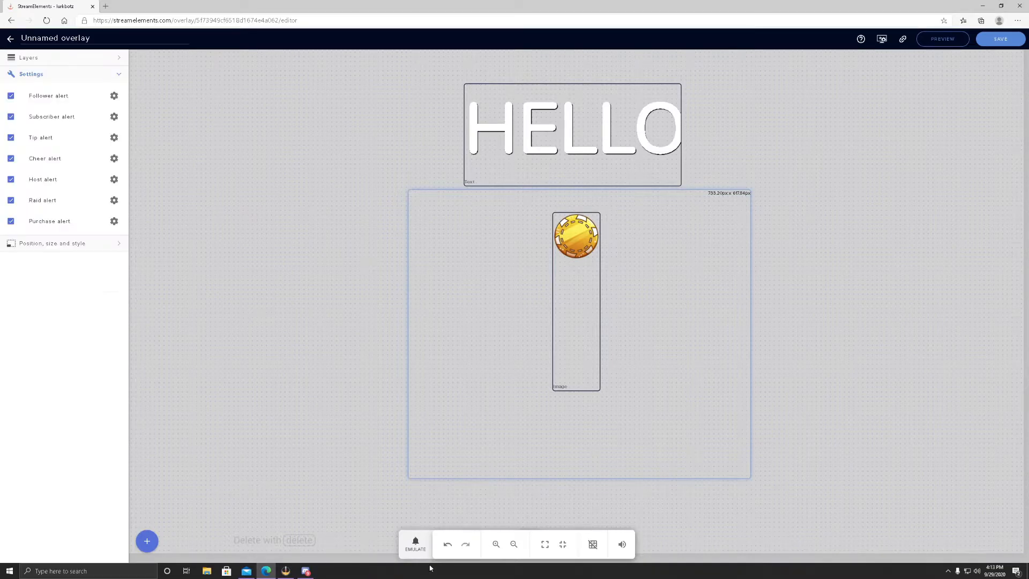
Emulate a follower event to test the alert, and move the alert box to the right of the poker chip.
click(424, 544)
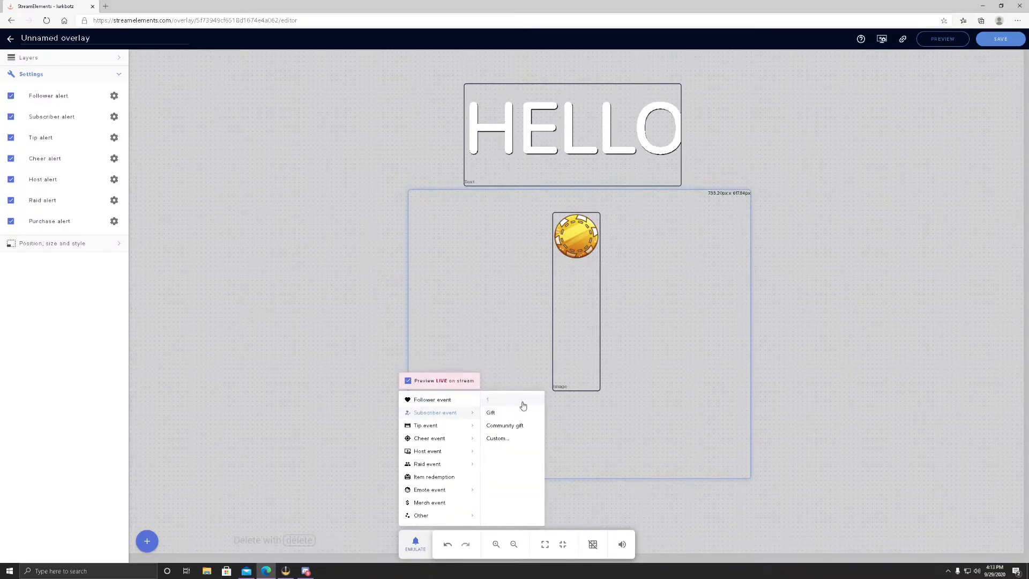
click(472, 406)
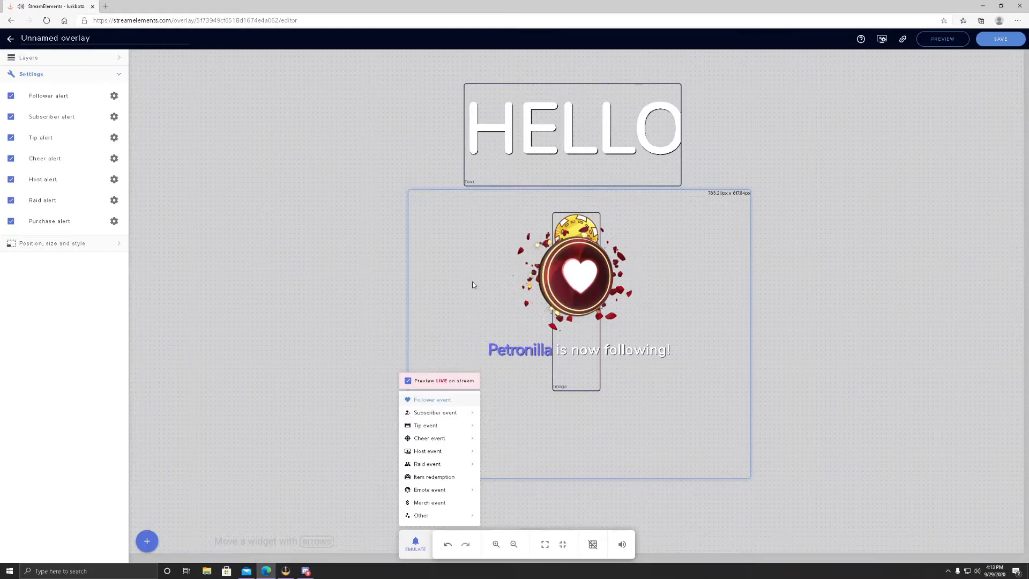
drag(585, 278, 726, 263)
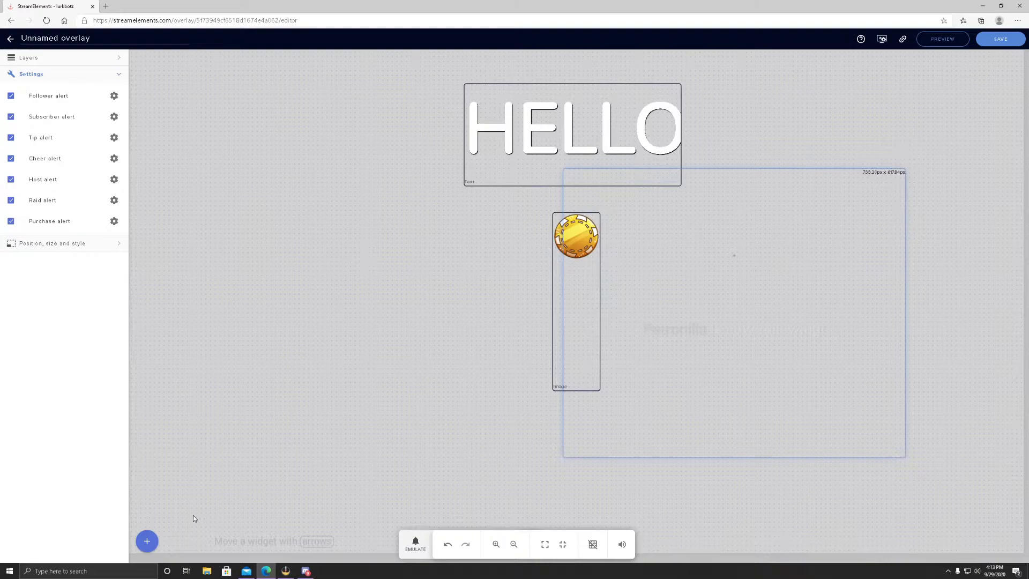
Add a Latest subscriber label and place it near the canvas's upper-left corner.
click(147, 541)
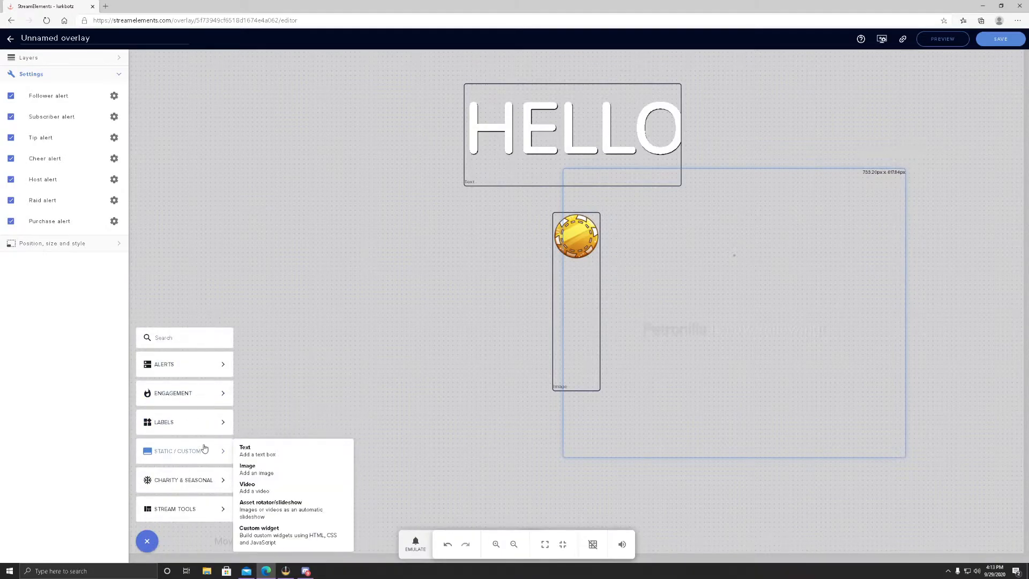
mouse_move(185, 422)
mouse_move(262, 418)
mouse_move(322, 418)
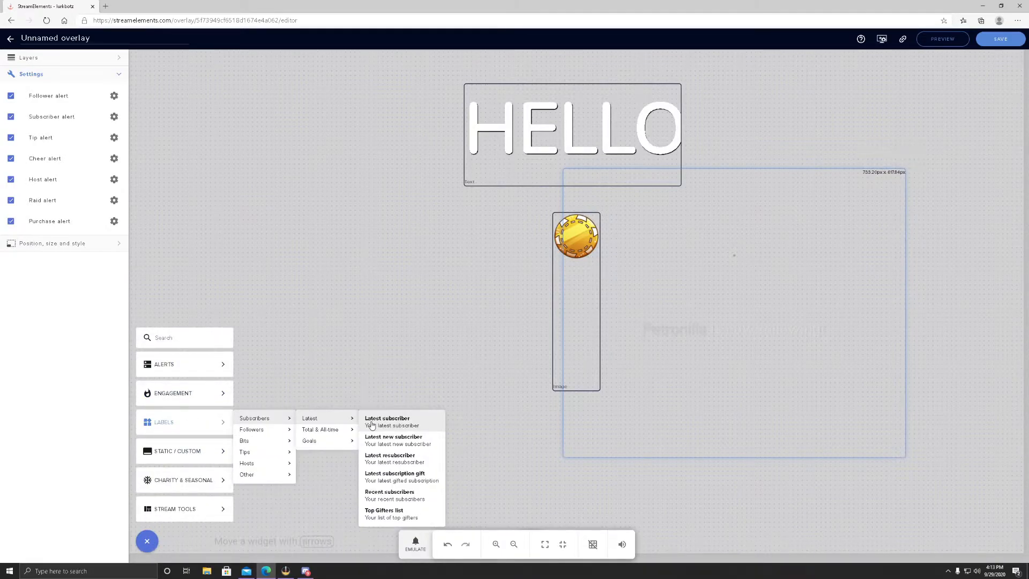
click(373, 426)
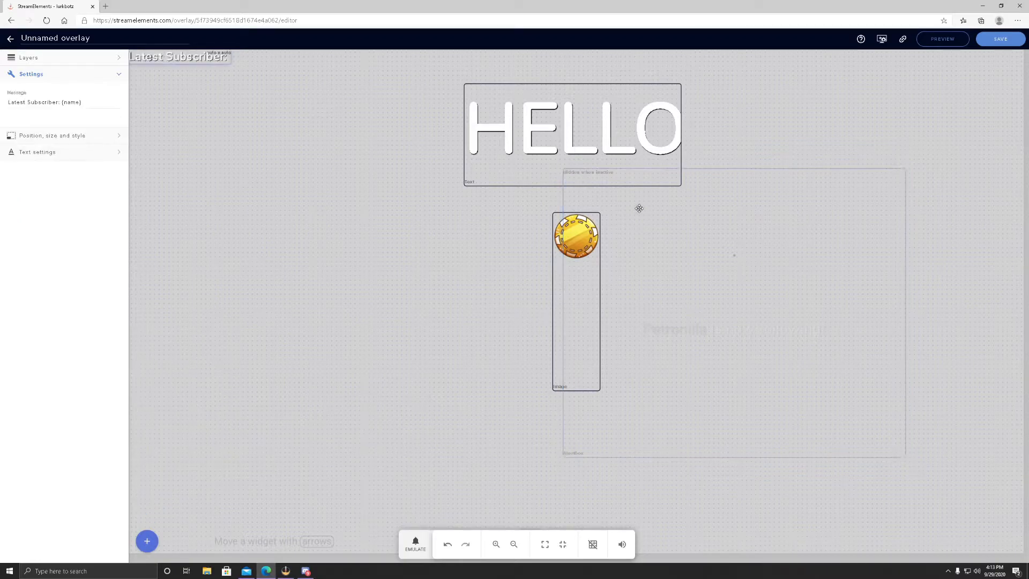
drag(190, 58, 213, 66)
Change the subscriber label's message to "Recent Sub: {name}".
click(92, 105)
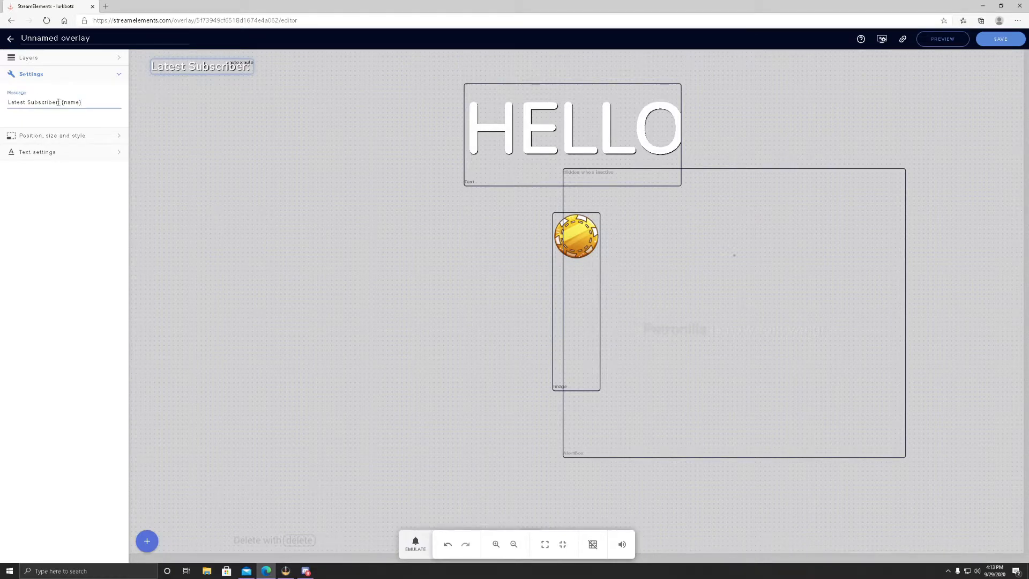
drag(58, 102, 1, 108)
key(BackSpace)
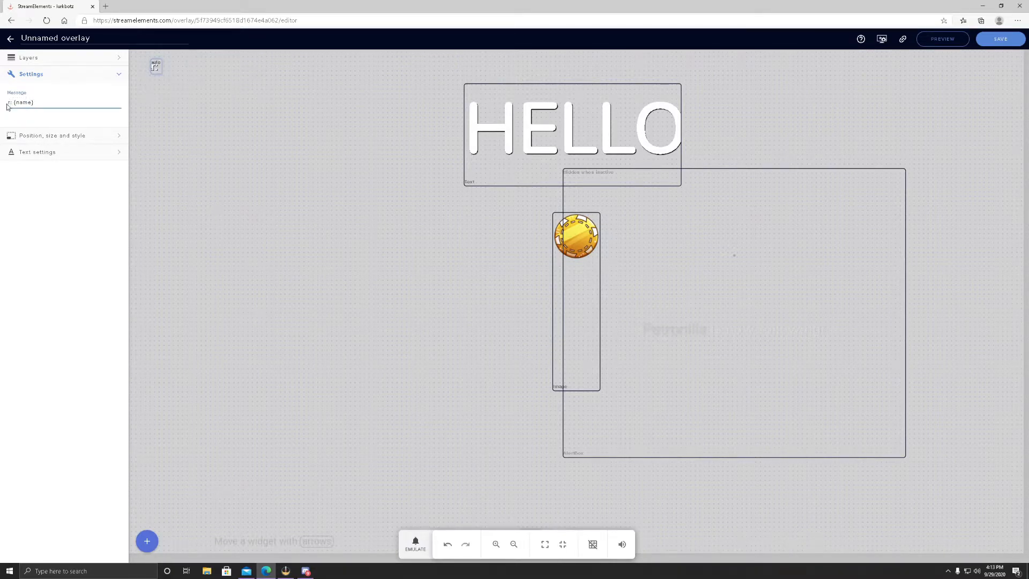
text(Recent Sub)
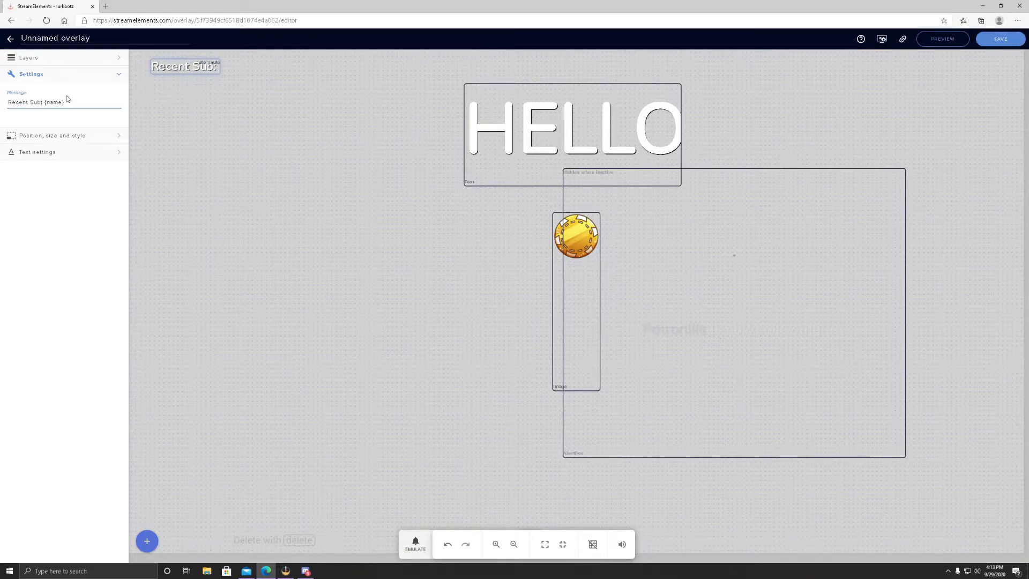
Emulate subscriber events to test the Recent Sub label, and shift the label slightly to the right.
click(70, 101)
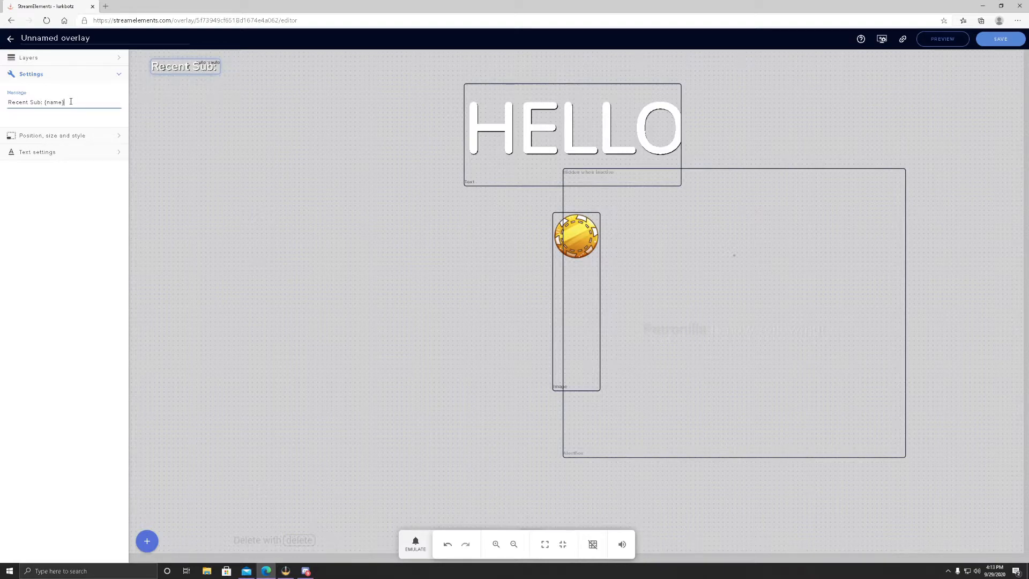
click(415, 543)
mouse_move(456, 410)
click(505, 402)
click(224, 66)
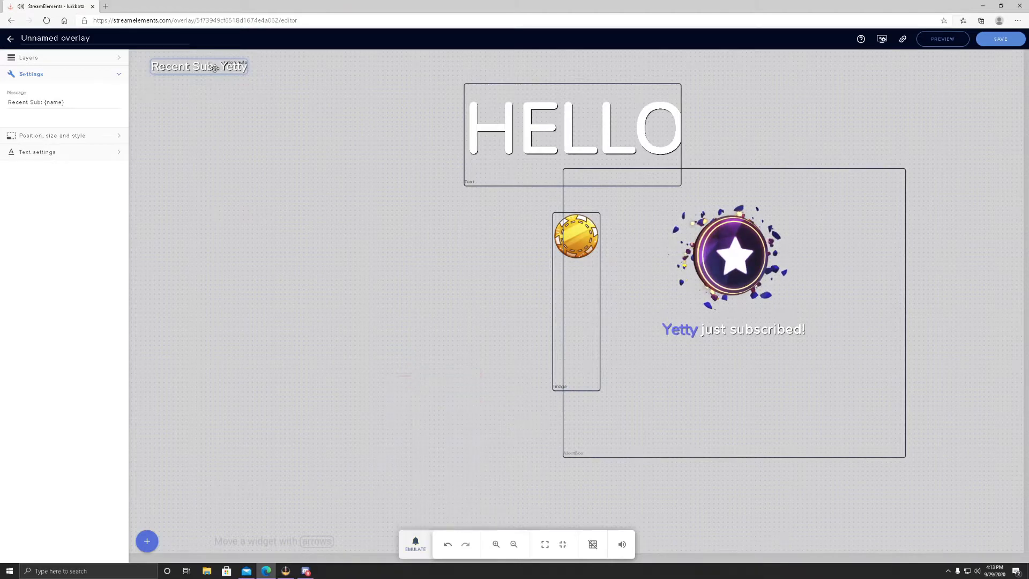
mouse_move(223, 66)
mouse_down()
mouse_move(337, 115)
mouse_move(224, 68)
mouse_up()
click(415, 545)
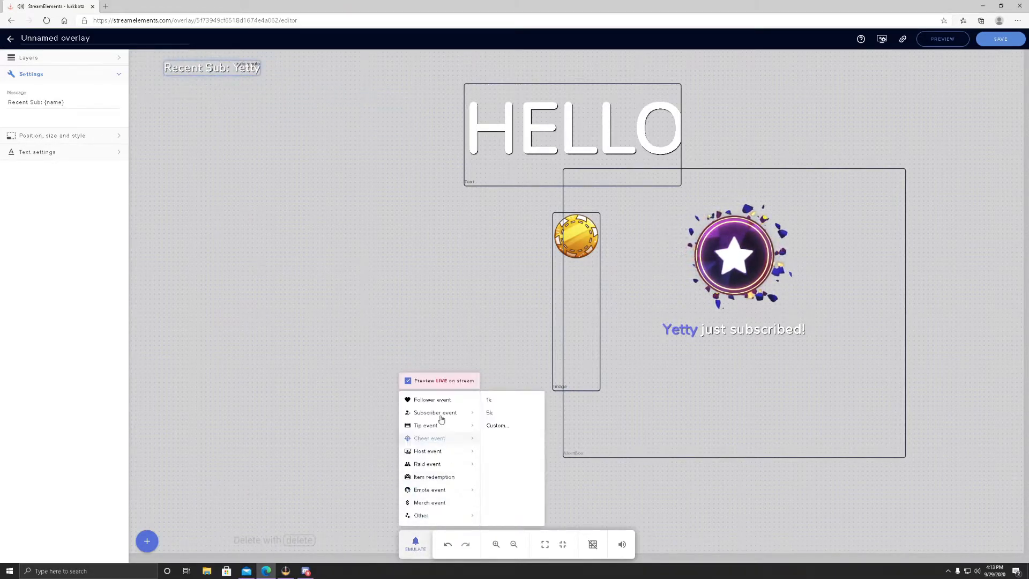
click(490, 401)
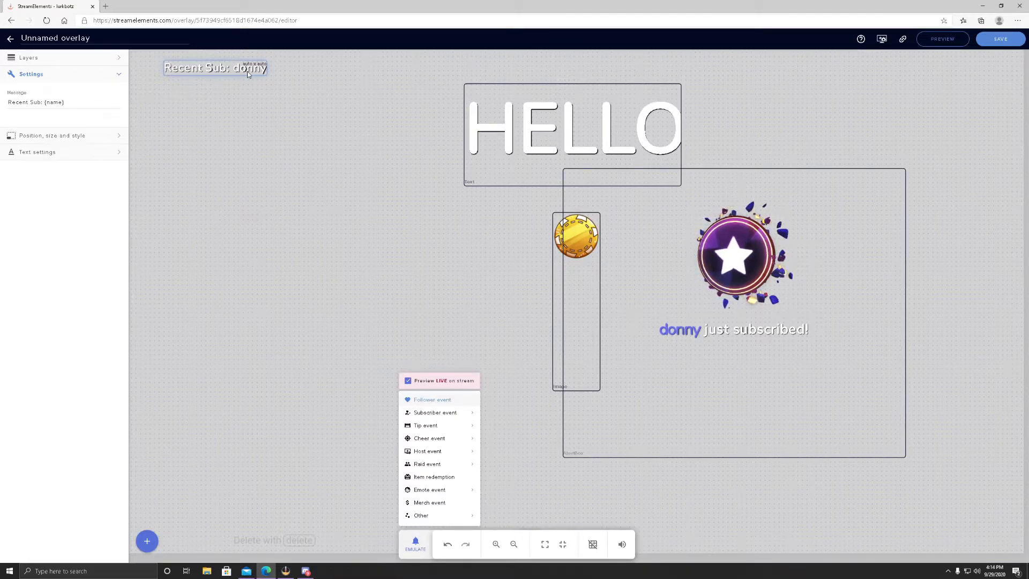
Move the alert box left over the poker chip and raise the HELLO text.
click(750, 254)
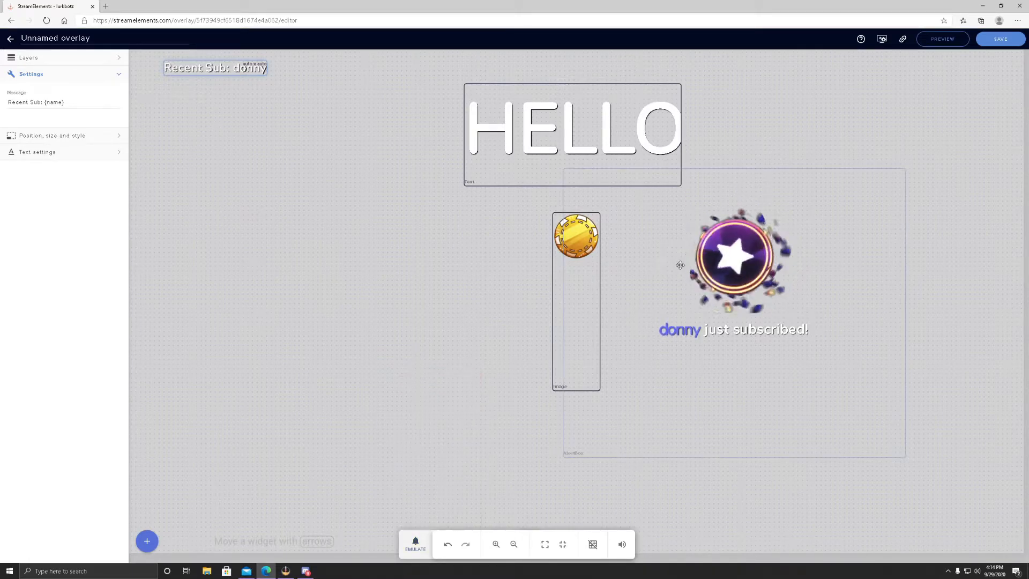
drag(721, 259, 623, 242)
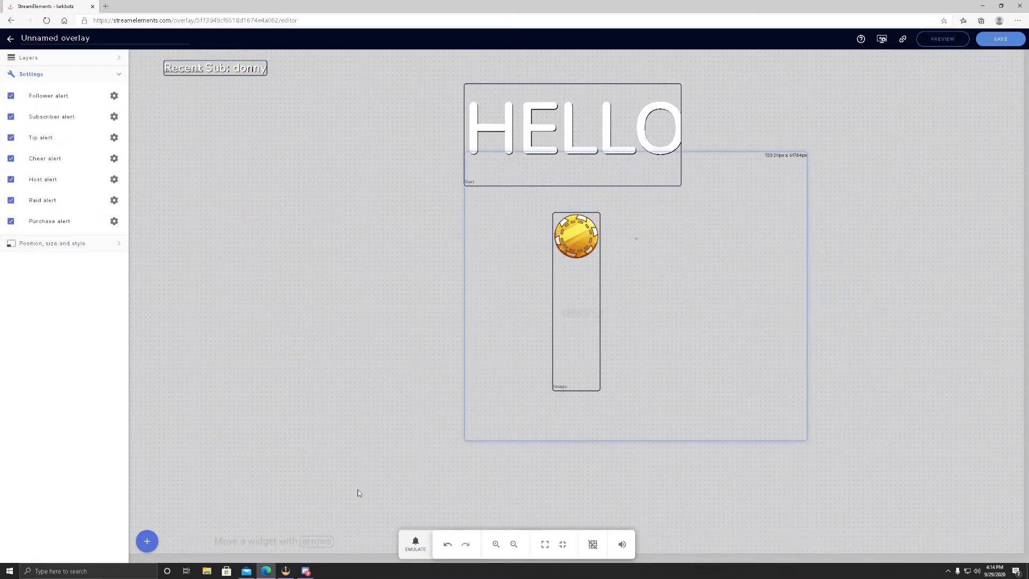
click(285, 571)
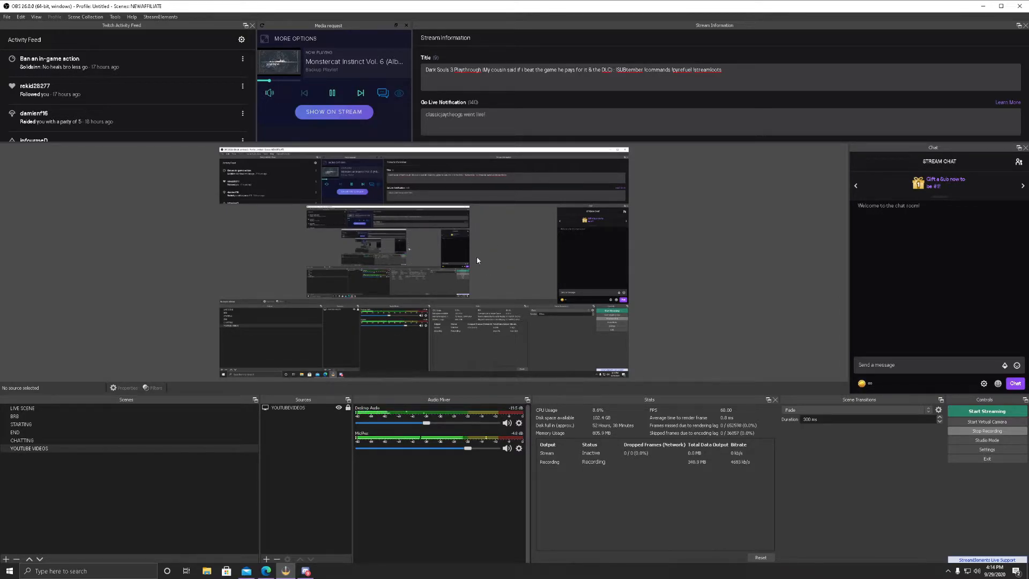
click(270, 572)
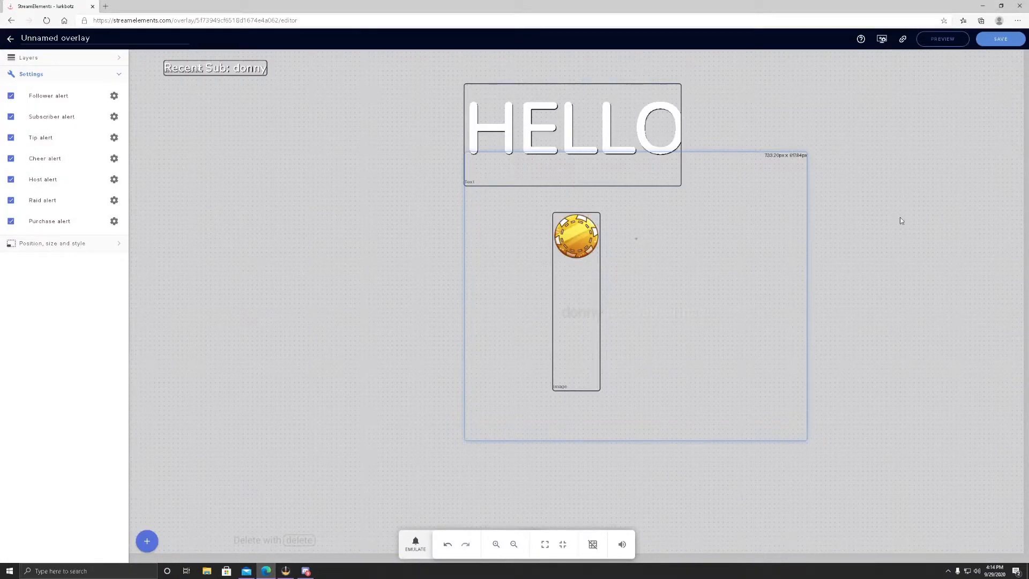
drag(599, 127, 597, 108)
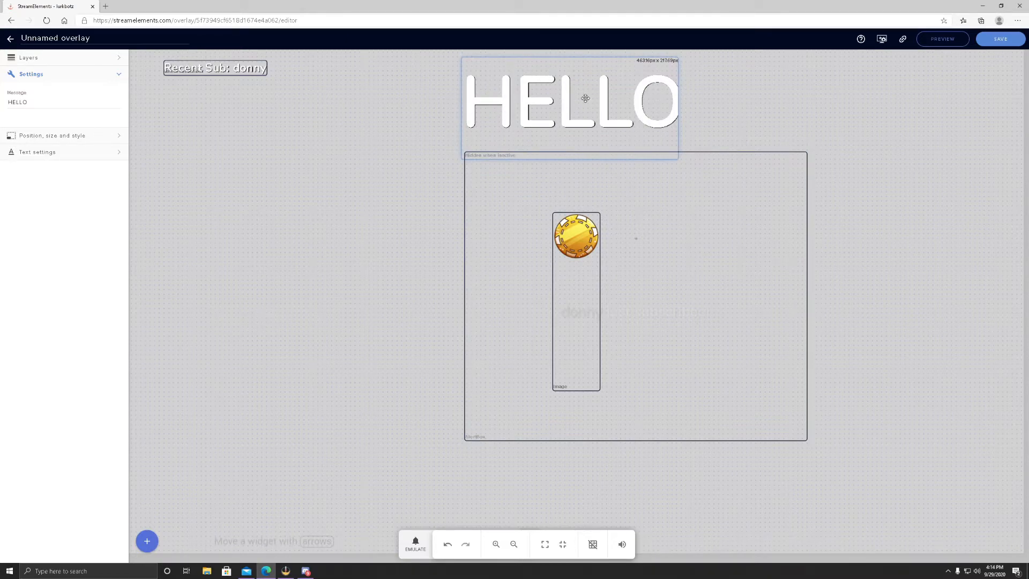
Leave the overlay editor without saving, and delete the unnamed overlay.
click(16, 43)
click(554, 64)
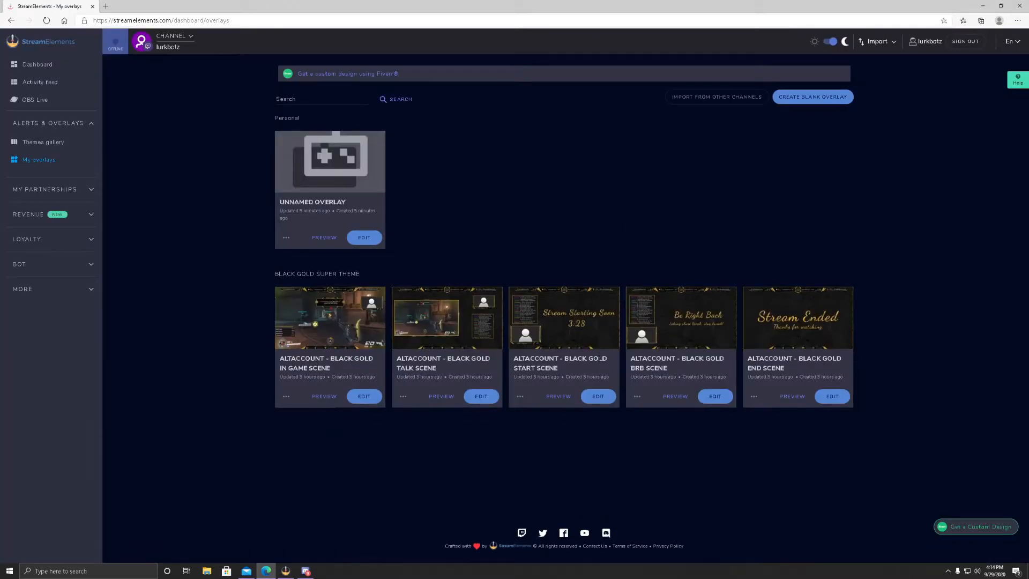
click(285, 239)
click(326, 297)
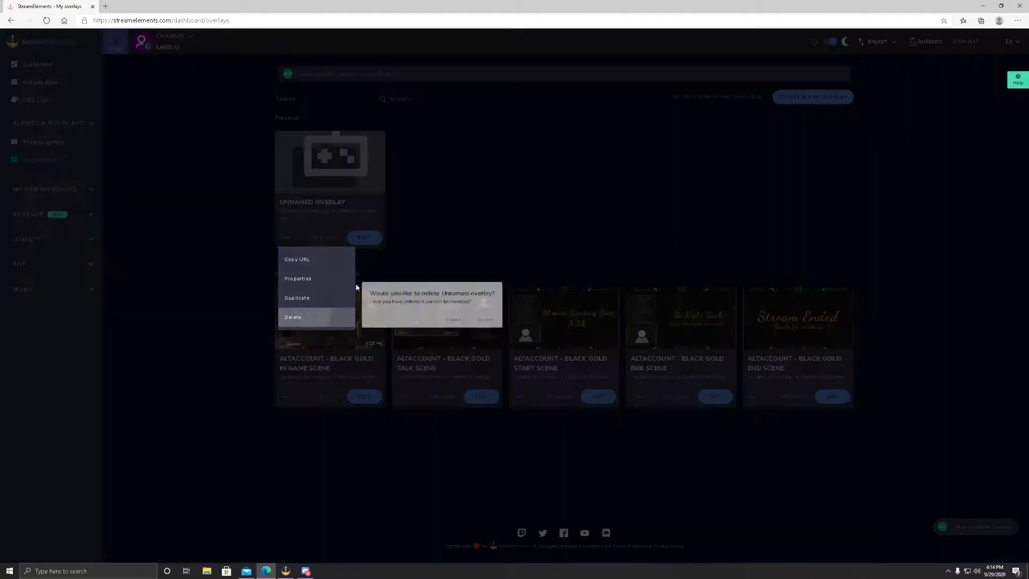
click(572, 316)
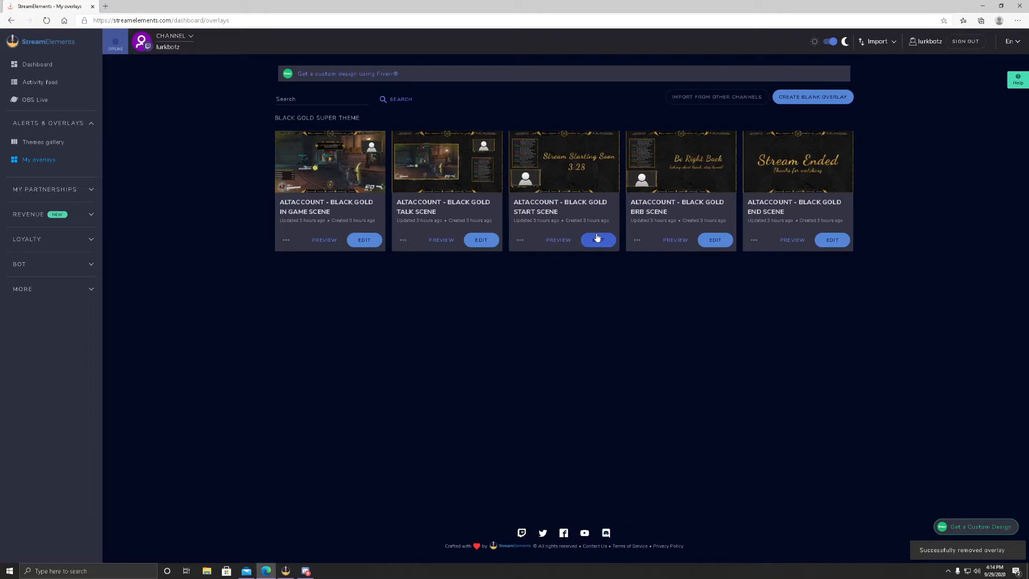
Browse the theme gallery's alerts, themes, widgets and super themes categories.
click(43, 142)
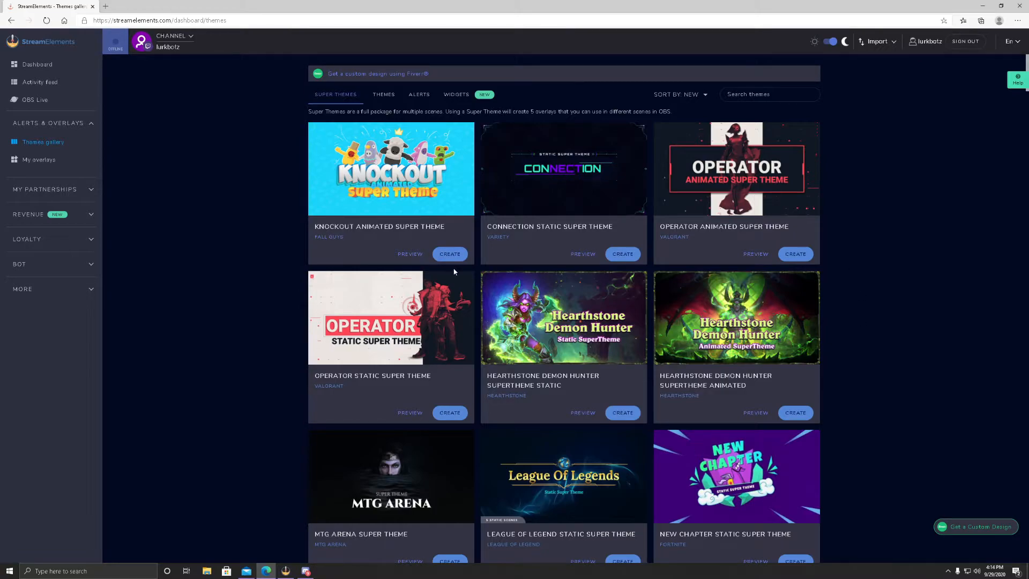
click(382, 96)
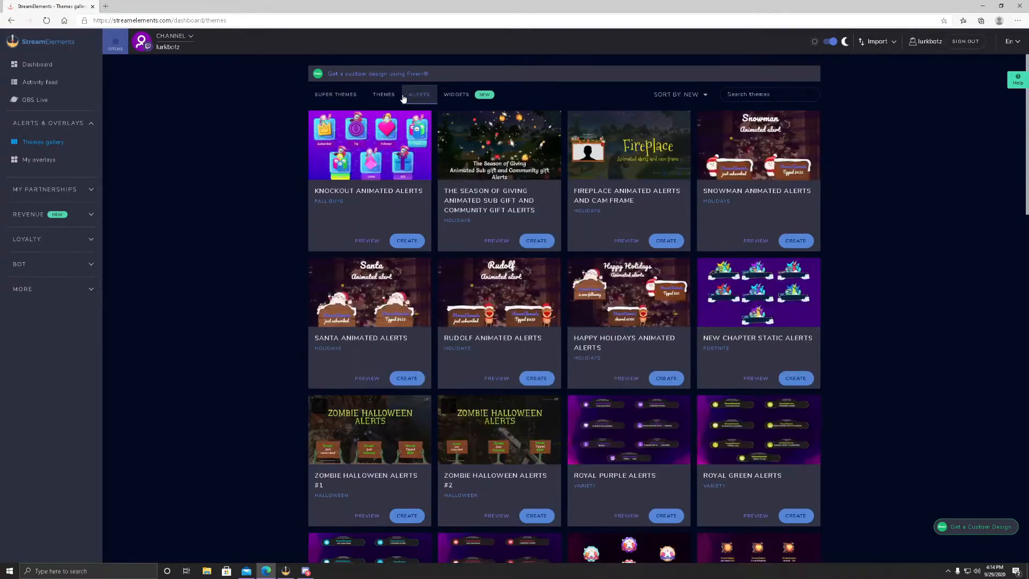
click(384, 94)
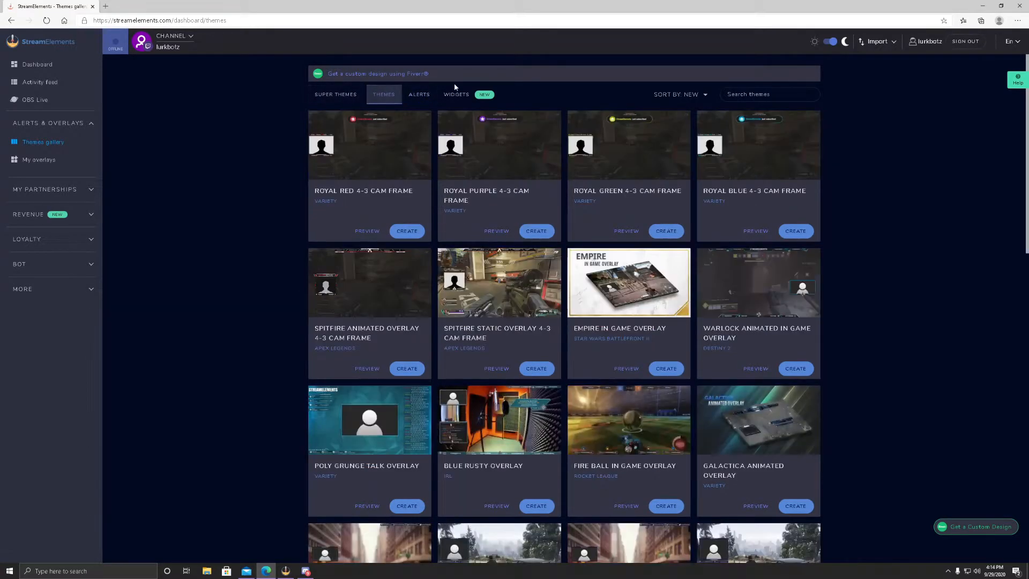
click(455, 95)
click(338, 94)
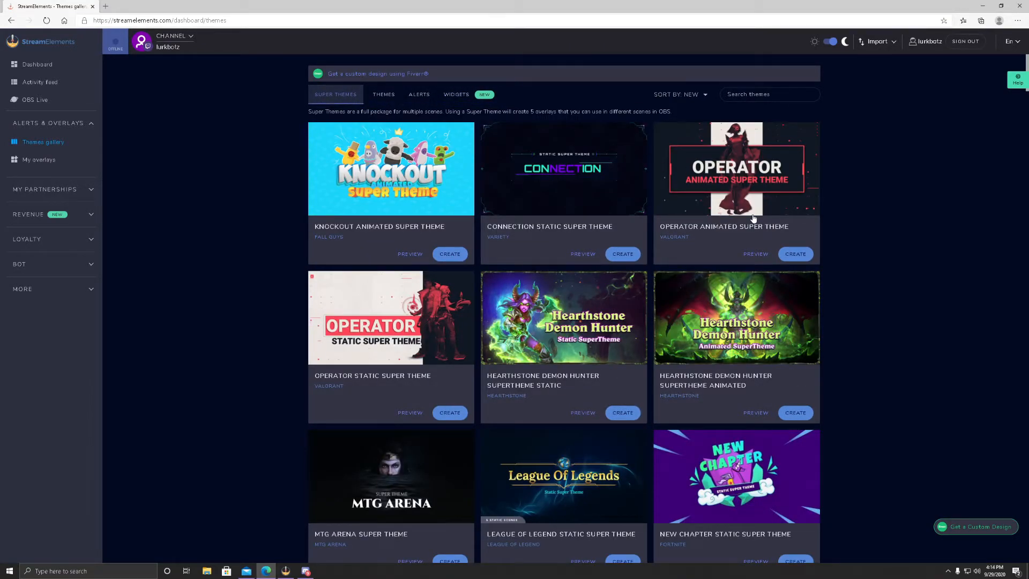
Create overlays from the Black Gold super theme with the name test, and copy the talk scene's link.
scroll(754, 218, down, 20)
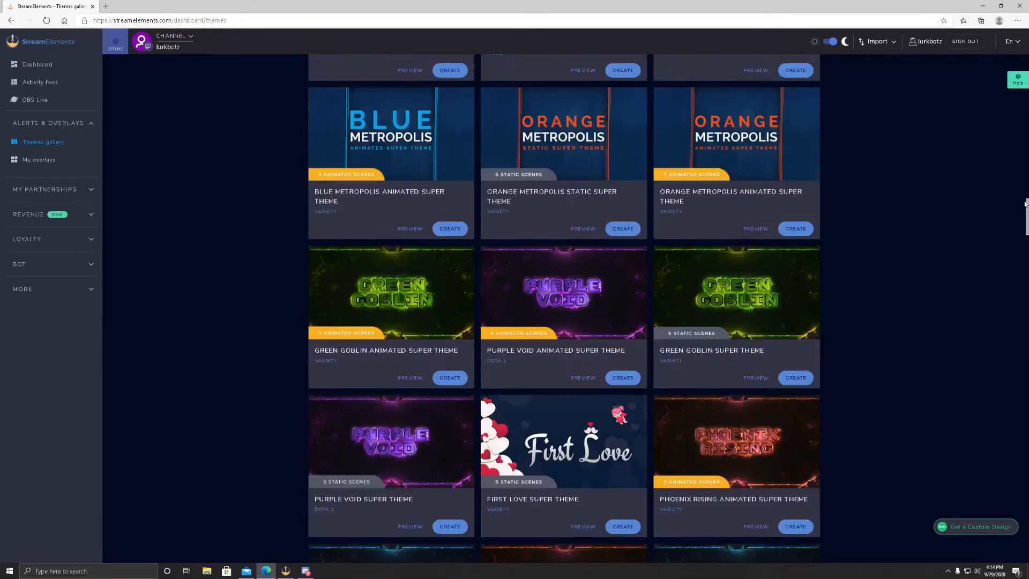
drag(1027, 206, 1027, 560)
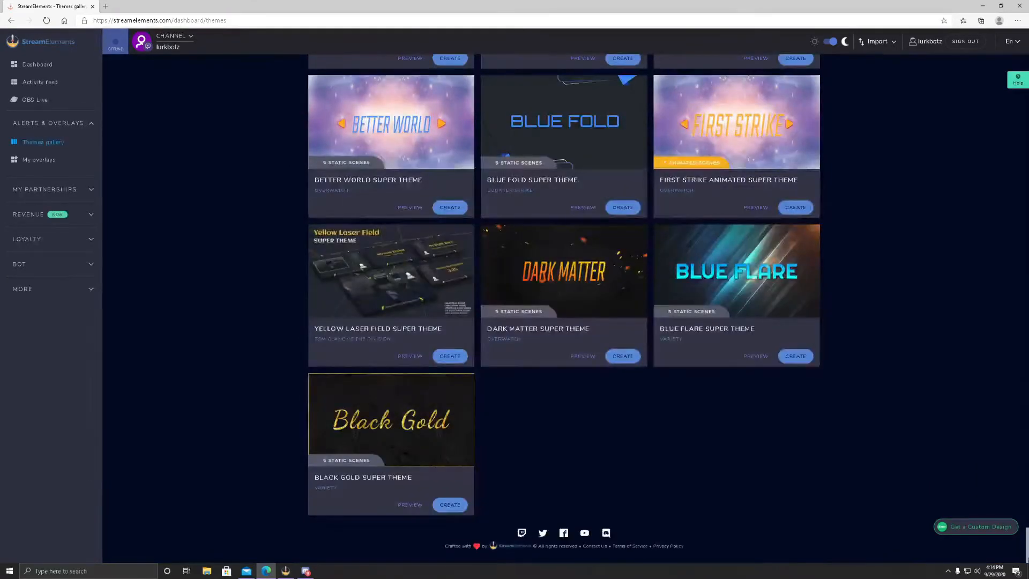
click(450, 505)
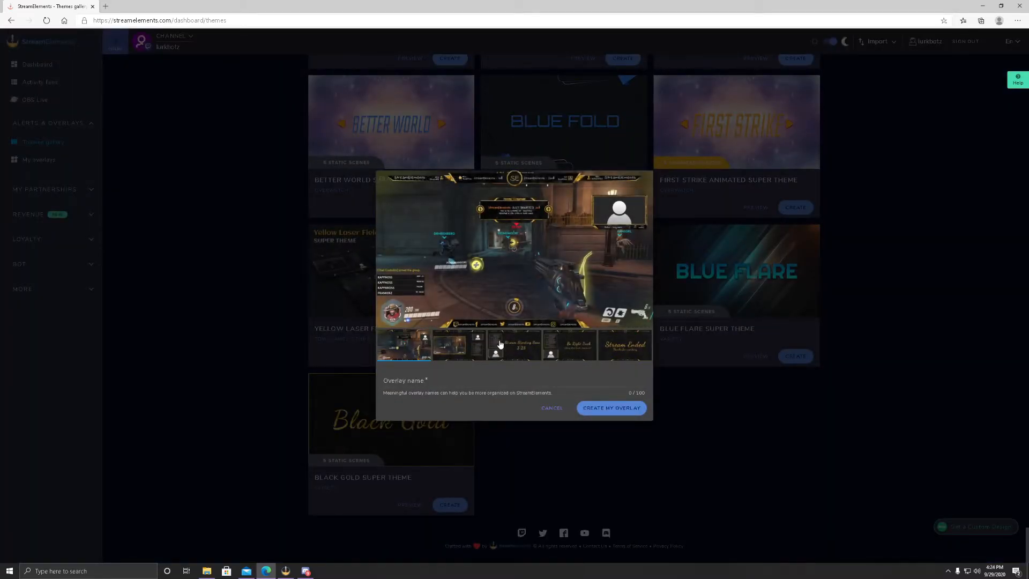
click(454, 380)
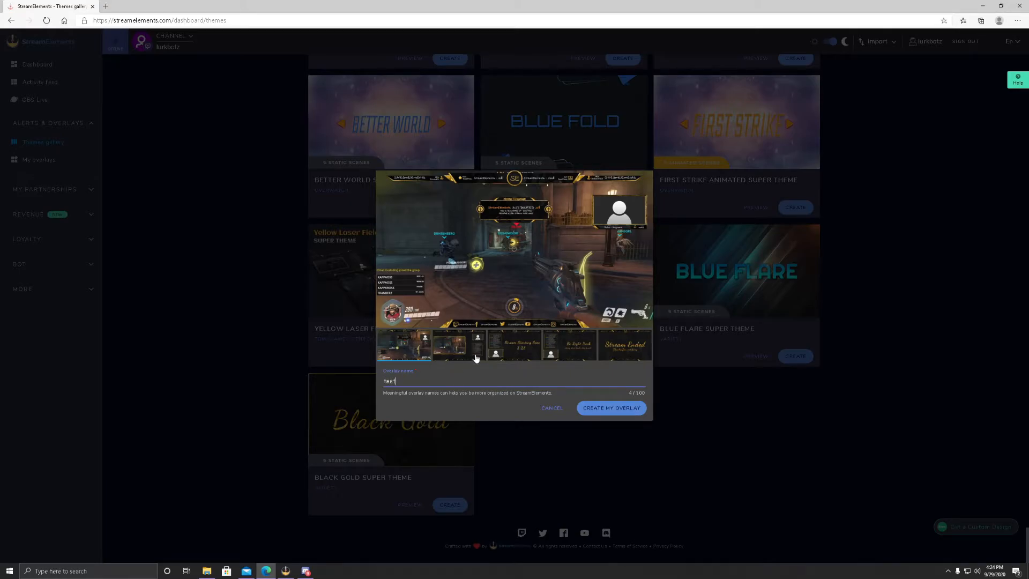
click(596, 409)
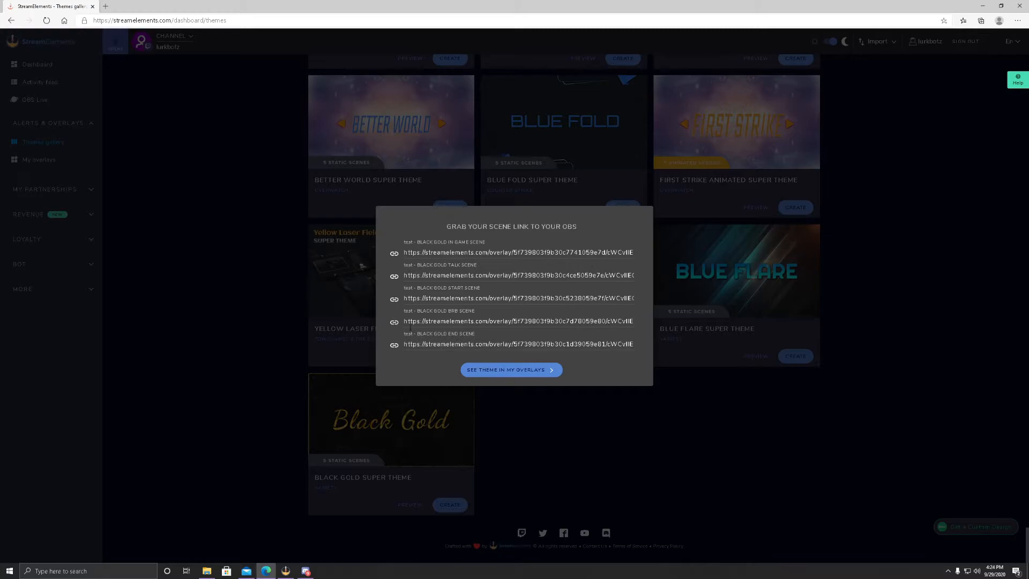
click(394, 278)
Open the new test Black Gold in-game scene for editing, and move the emulation toolbar clear of the bottom banner.
click(509, 375)
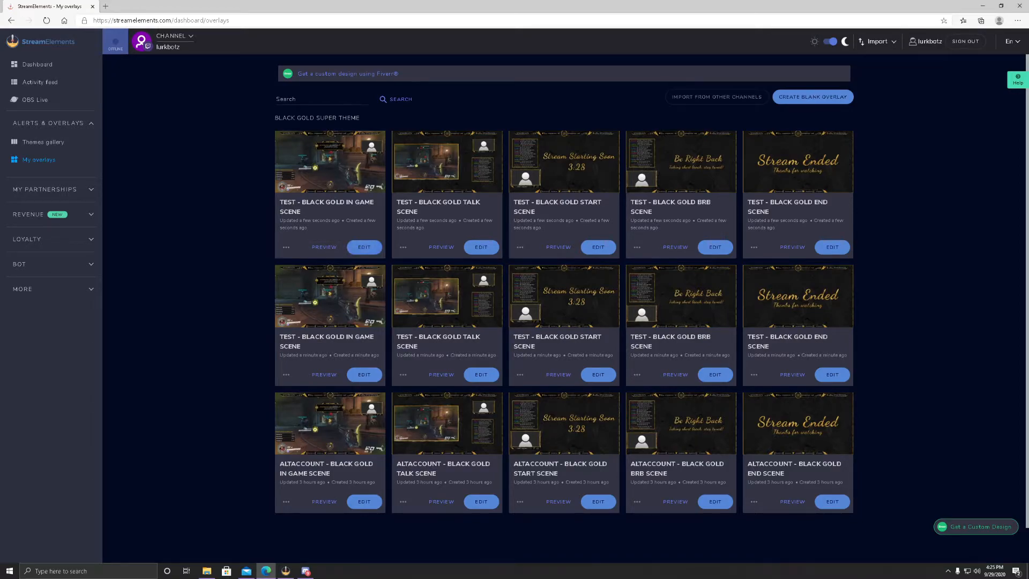
click(363, 247)
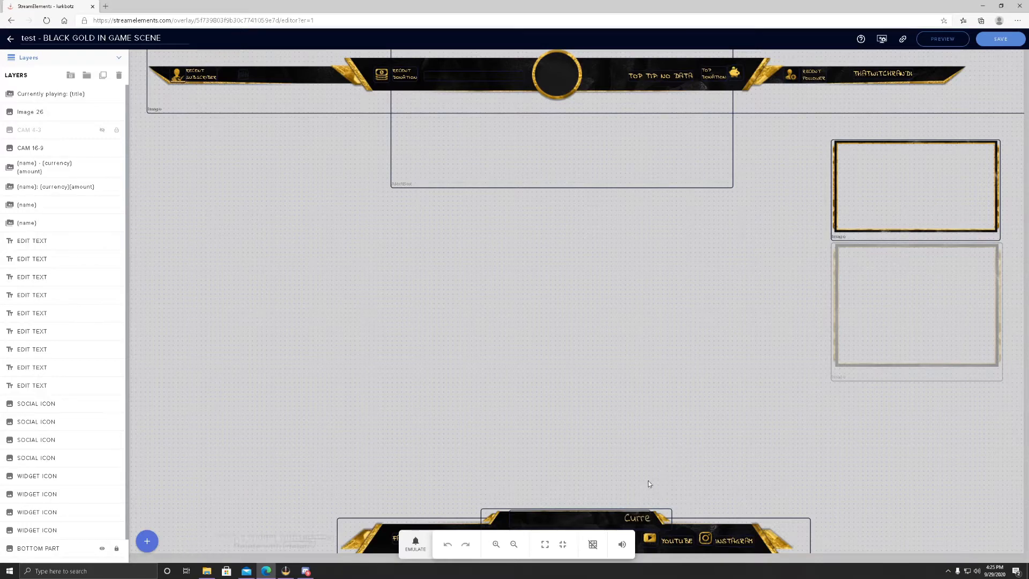
drag(521, 528, 255, 375)
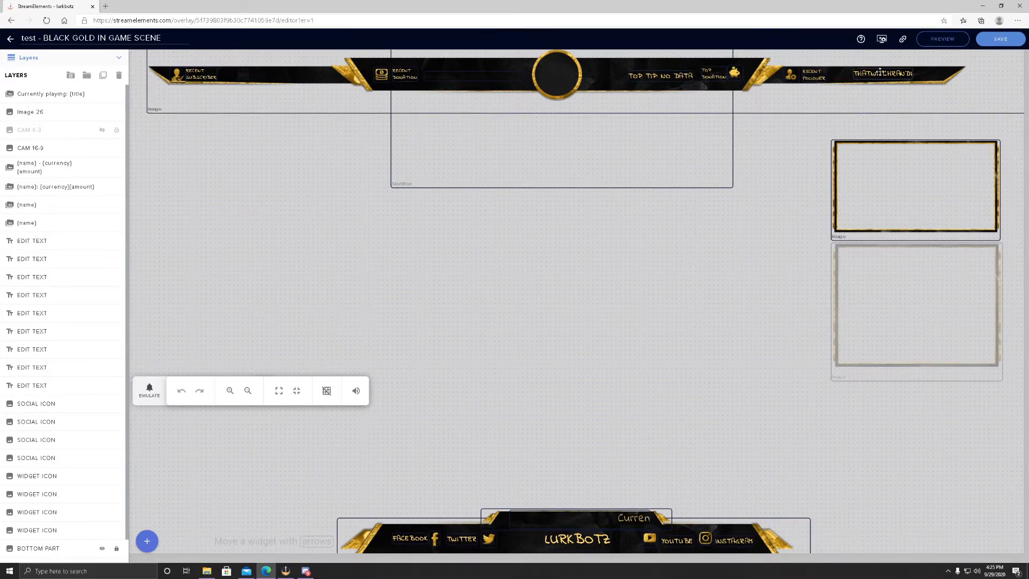
Try moving the 16:9 and 4:3 camera frames toward the middle of the canvas.
drag(934, 188, 580, 225)
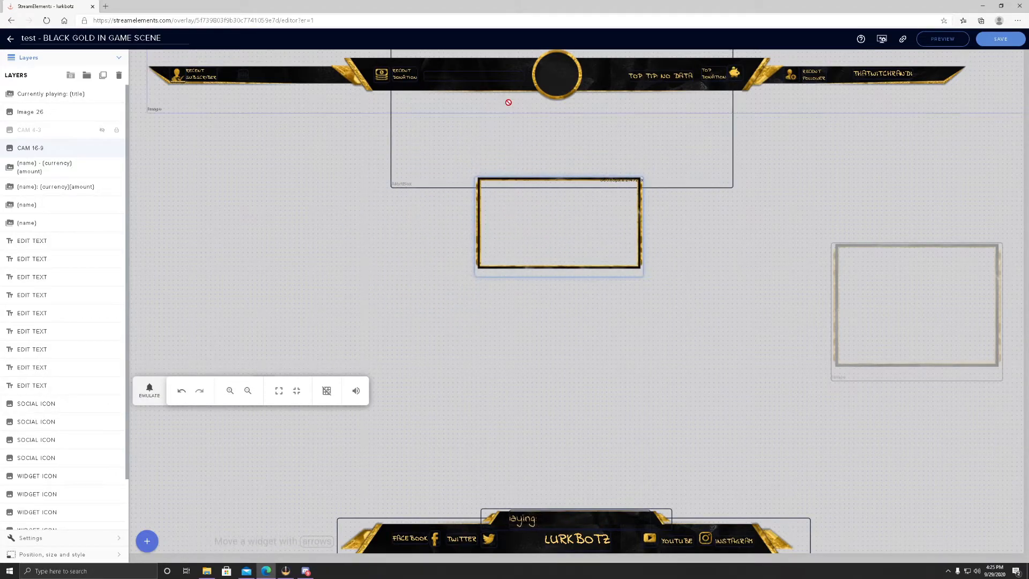
drag(902, 283, 739, 299)
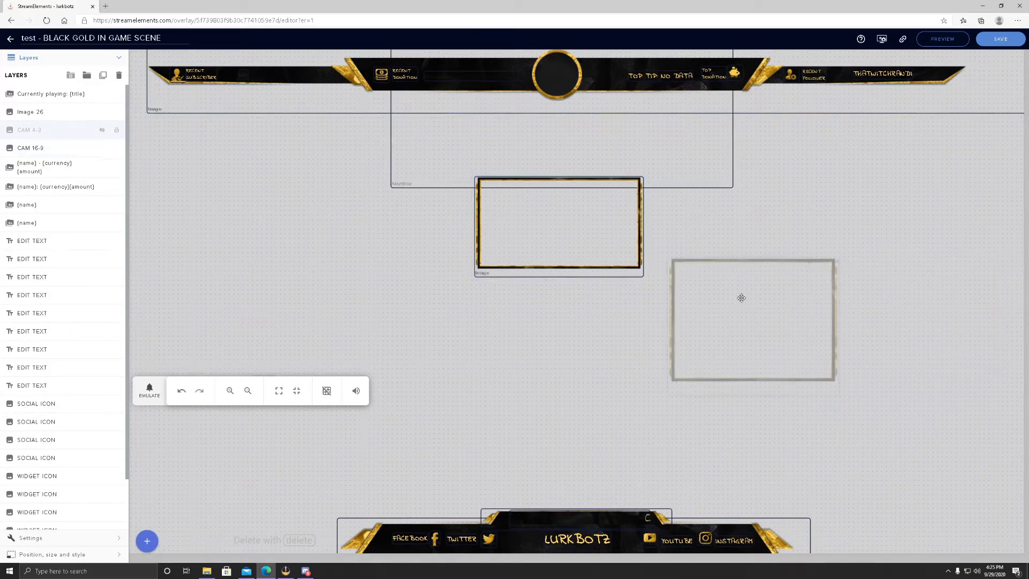
drag(516, 397, 585, 523)
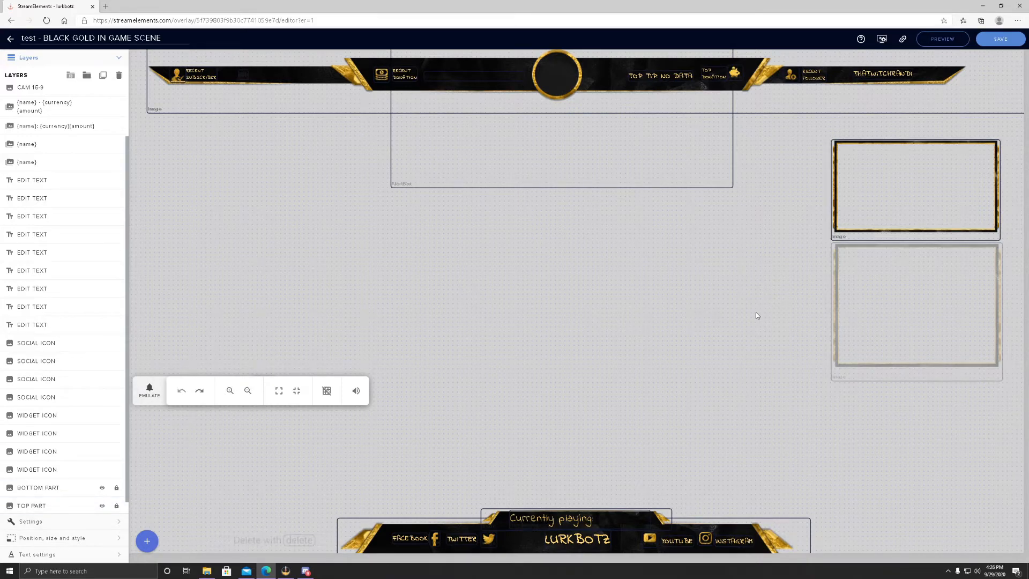
Move the alert box down below the top banner, and emulate a subscriber event to test it.
drag(570, 131, 567, 279)
click(150, 391)
mouse_move(187, 265)
click(223, 247)
mouse_move(180, 272)
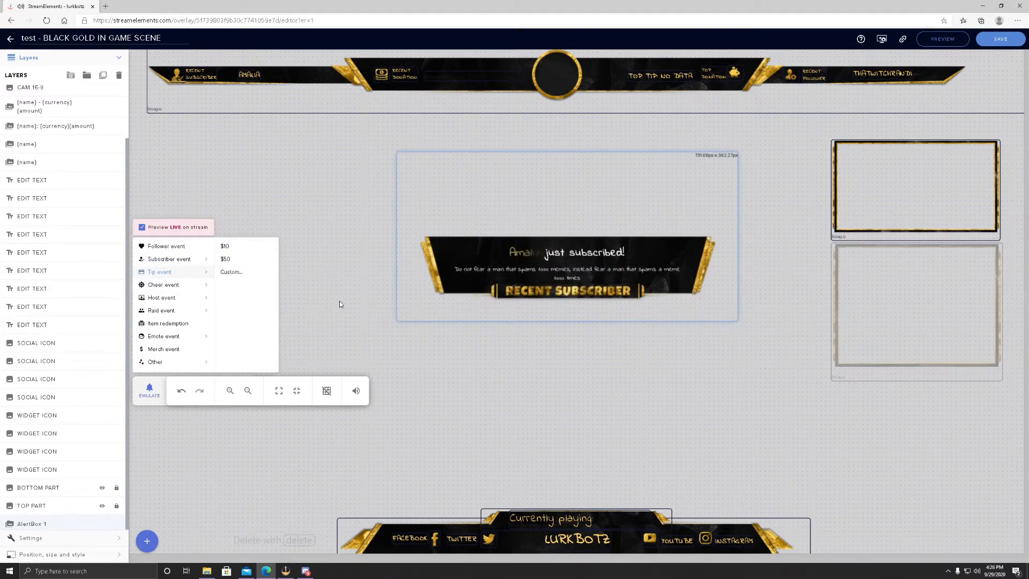
right_click(349, 313)
click(320, 347)
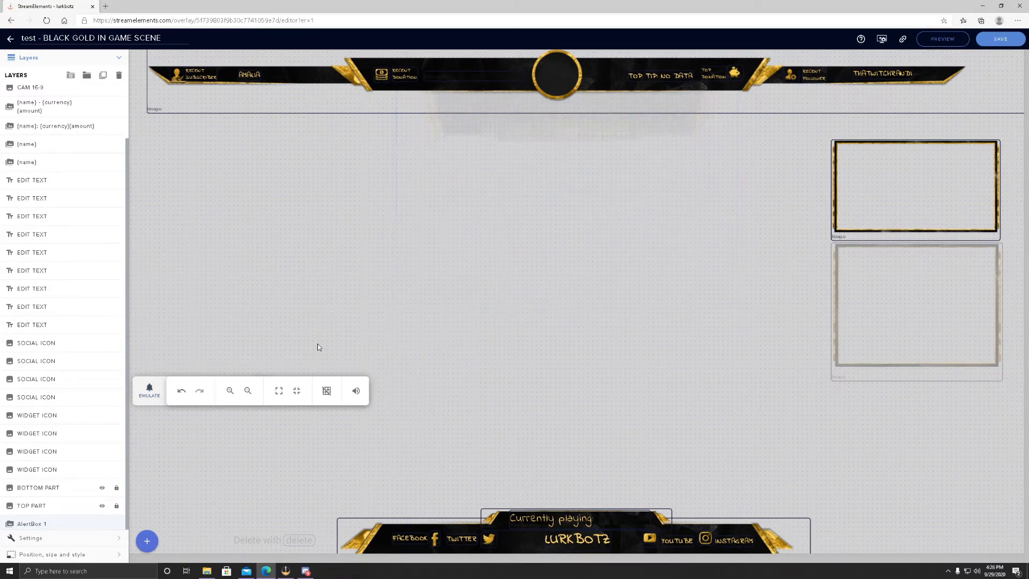
Emulate tip events to test the donation alert and the recent donation ticker.
click(158, 396)
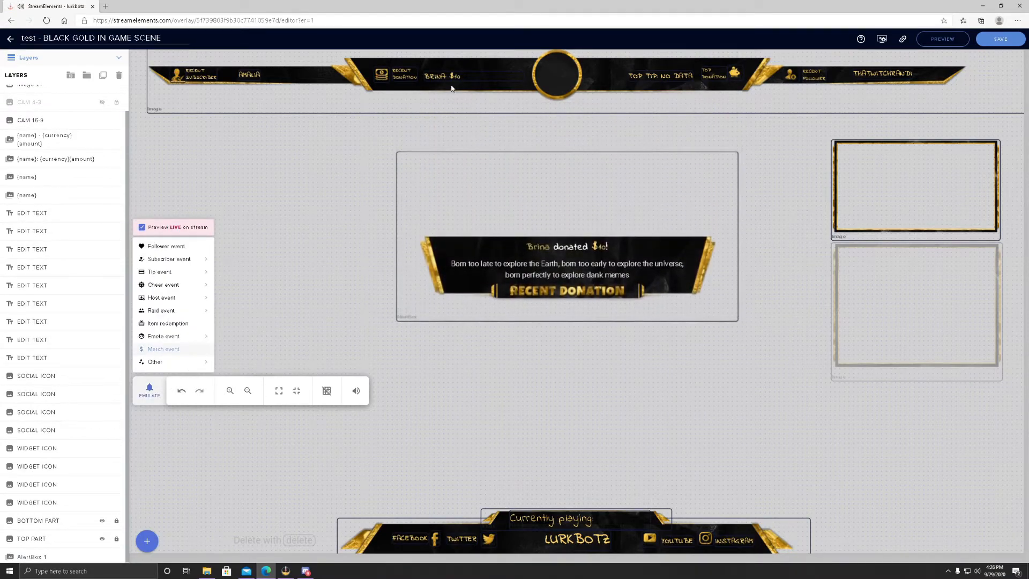
mouse_move(161, 271)
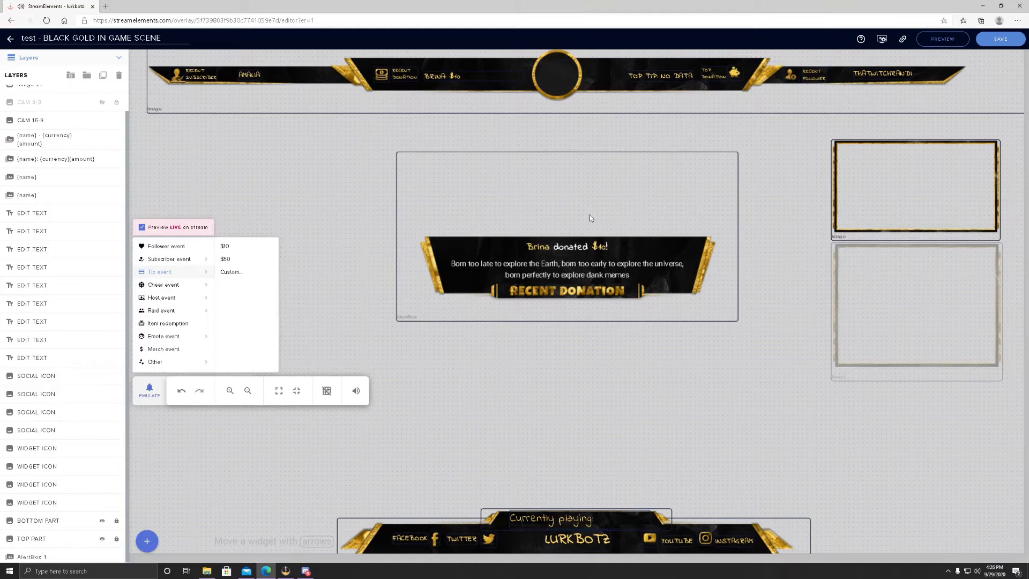
click(603, 475)
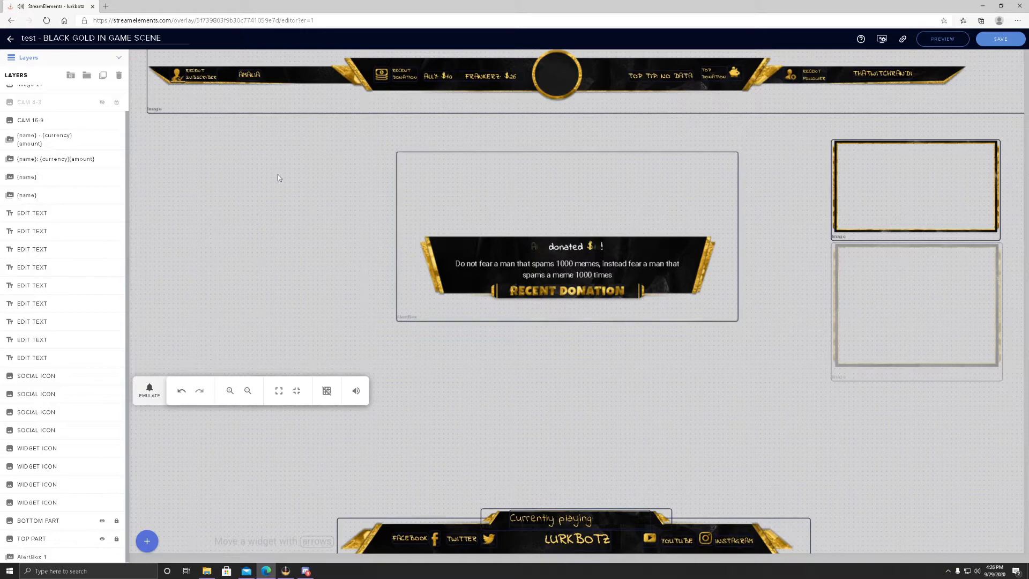
Save the in-game scene overlay and copy its URL.
scroll(76, 235, up, 1)
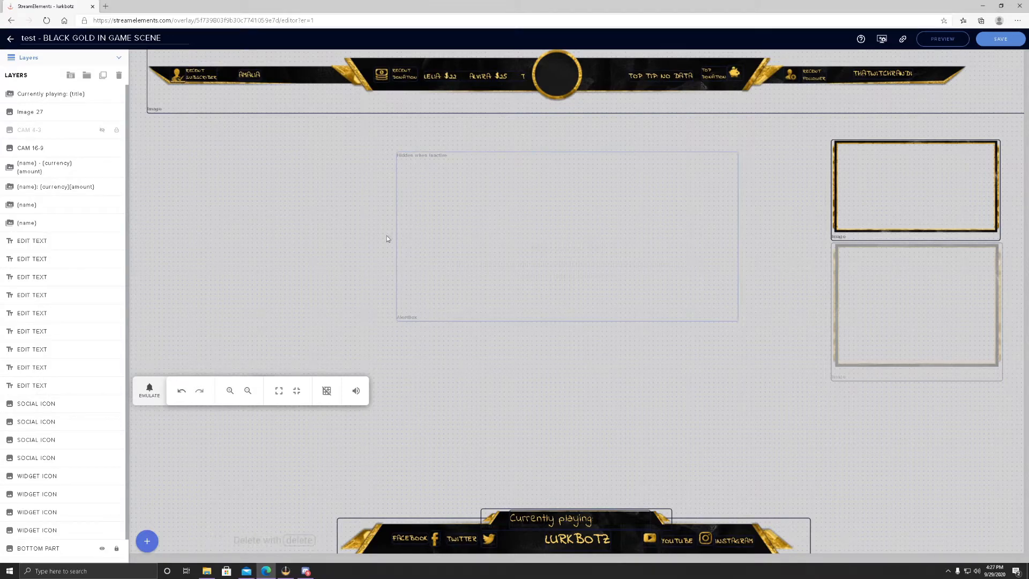
click(1005, 45)
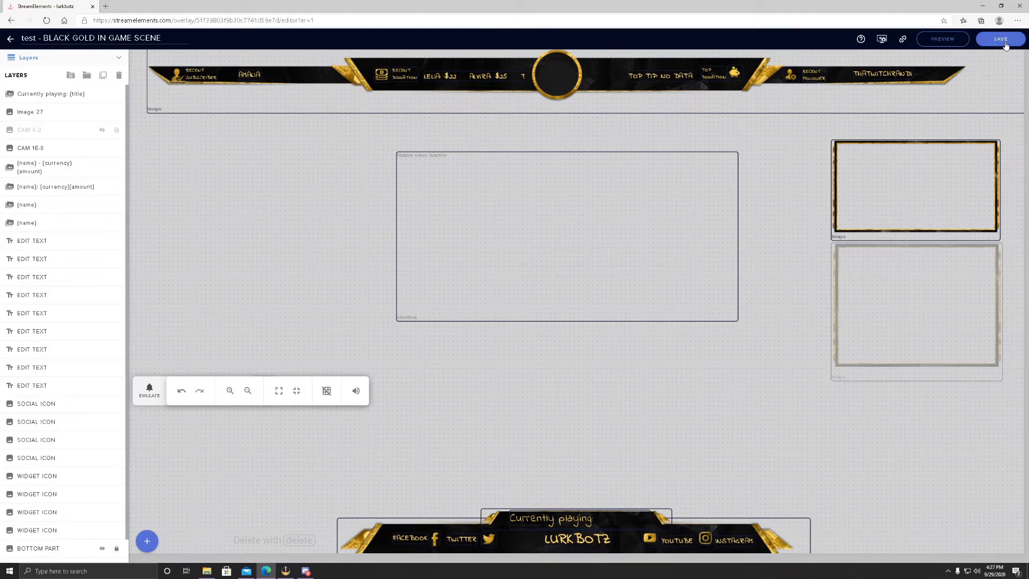
click(903, 41)
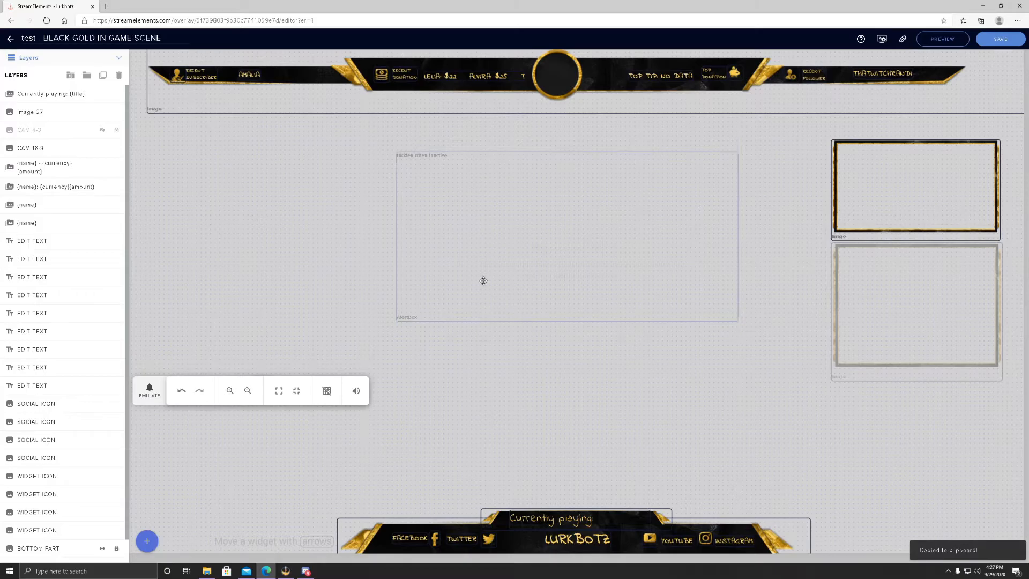
Switch to OBS and add a new browser source named overlay to the YOUTUBE VIDEOS scene.
click(286, 571)
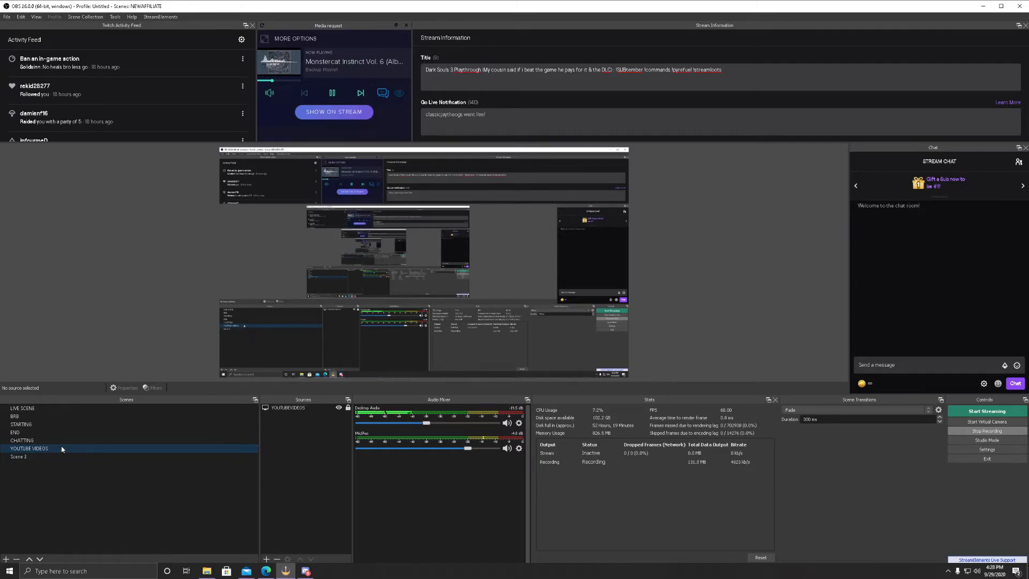
right_click(61, 449)
key(Escape)
click(266, 559)
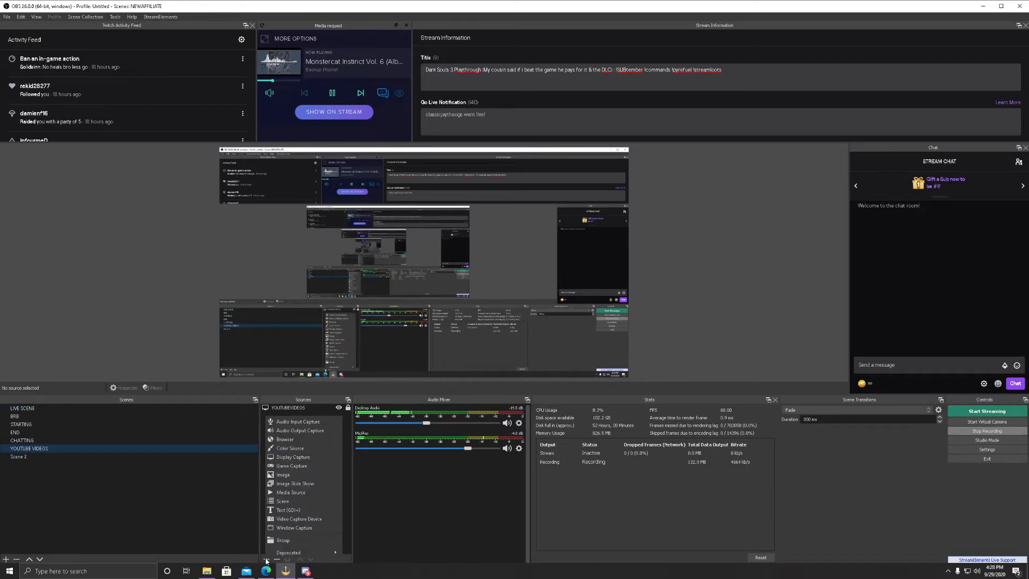
click(294, 443)
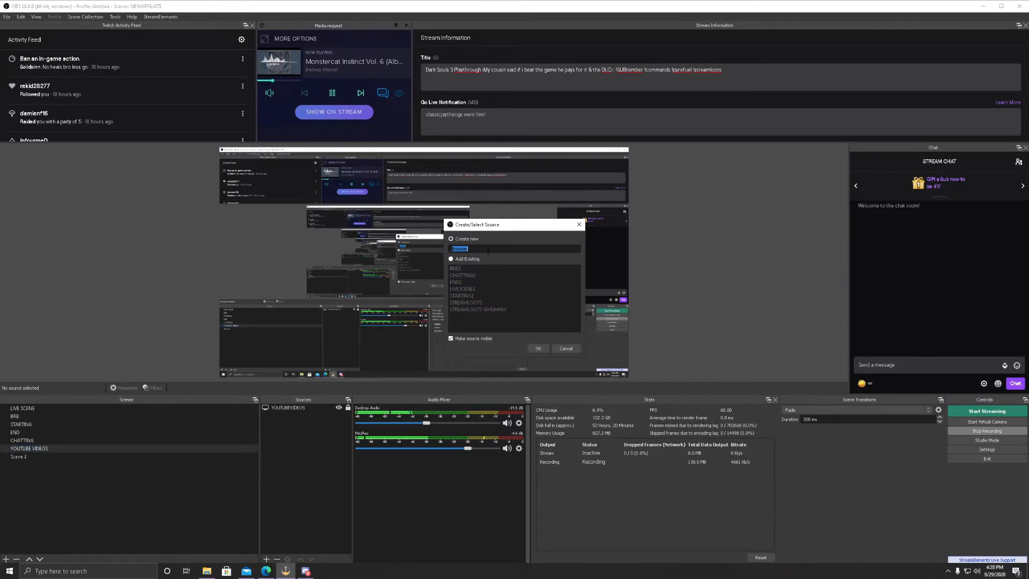
key(BackSpace)
text(overlay)
key(Return)
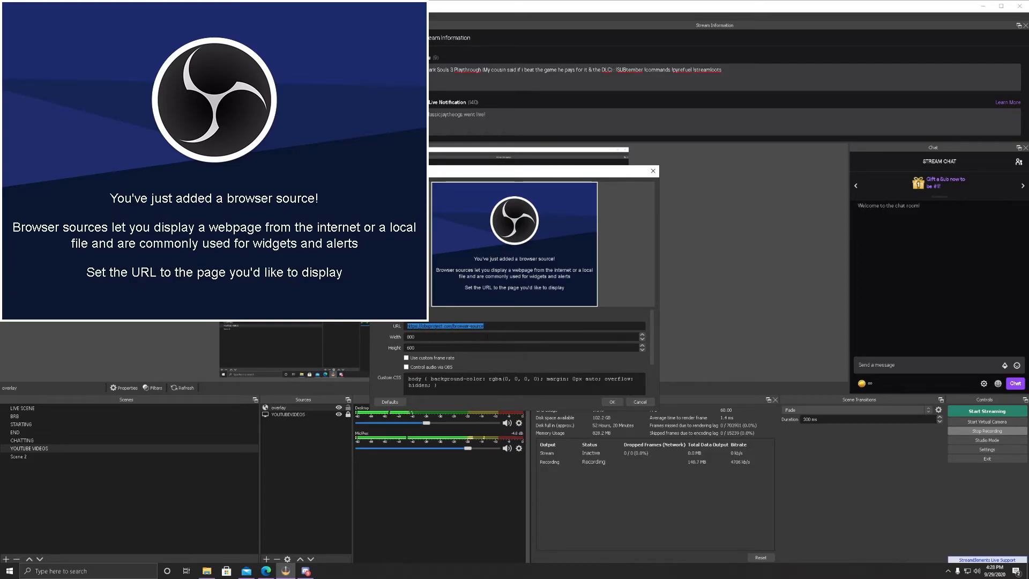
Replace the browser source's default URL with the copied StreamElements overlay link, confirm the properties and lock the source.
key(BackSpace)
right_click(445, 326)
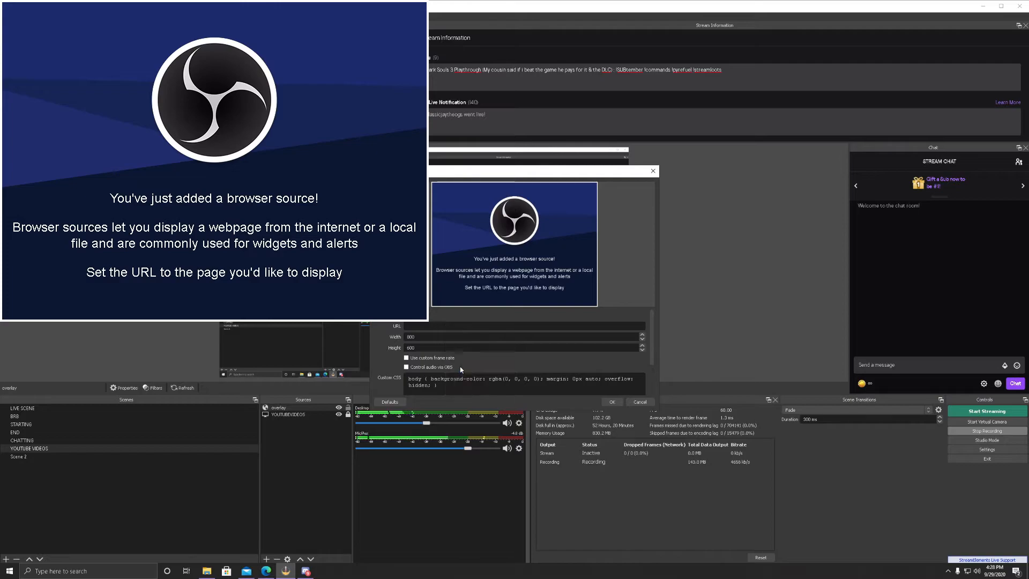
click(460, 368)
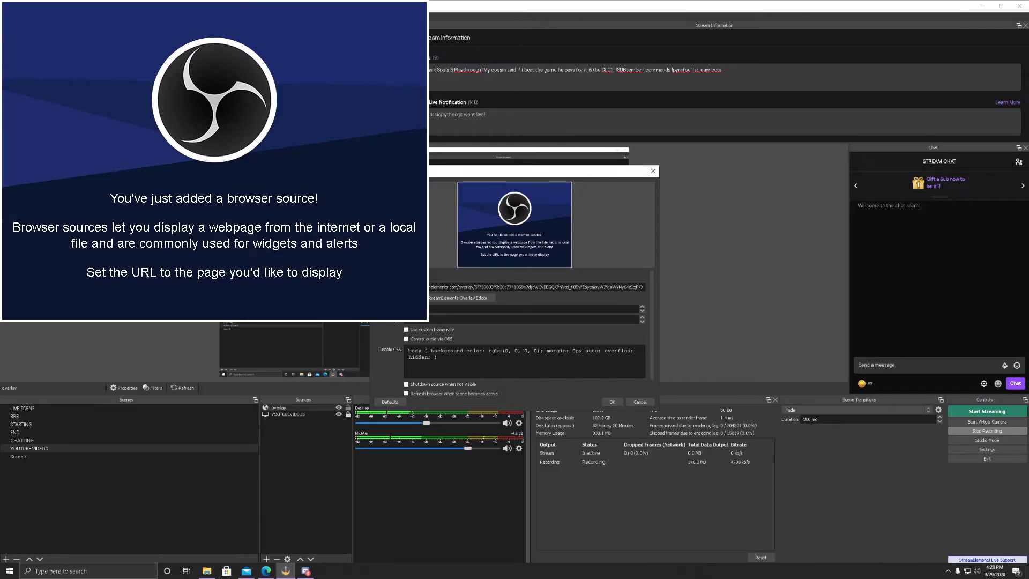
key(Return)
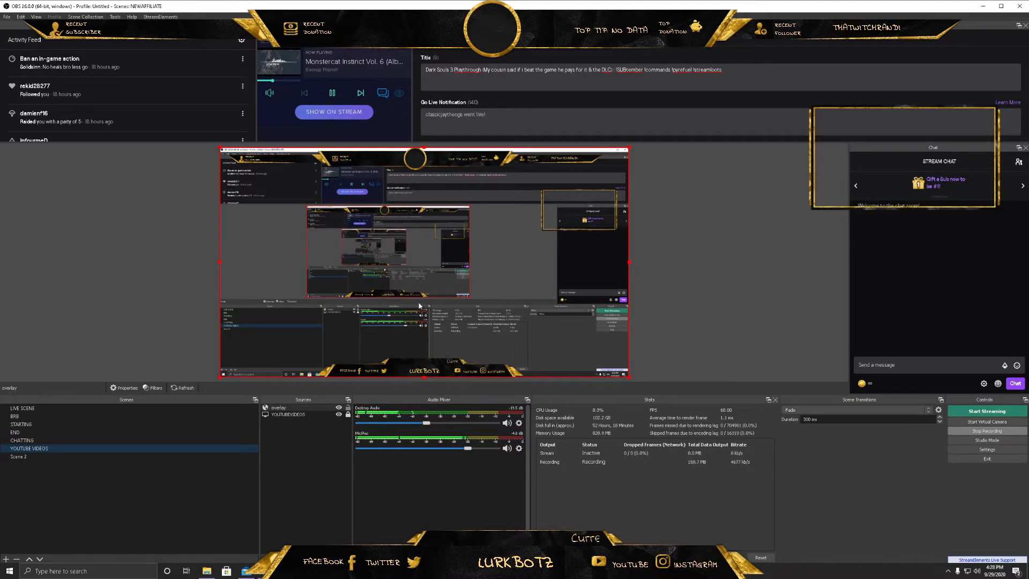
click(349, 408)
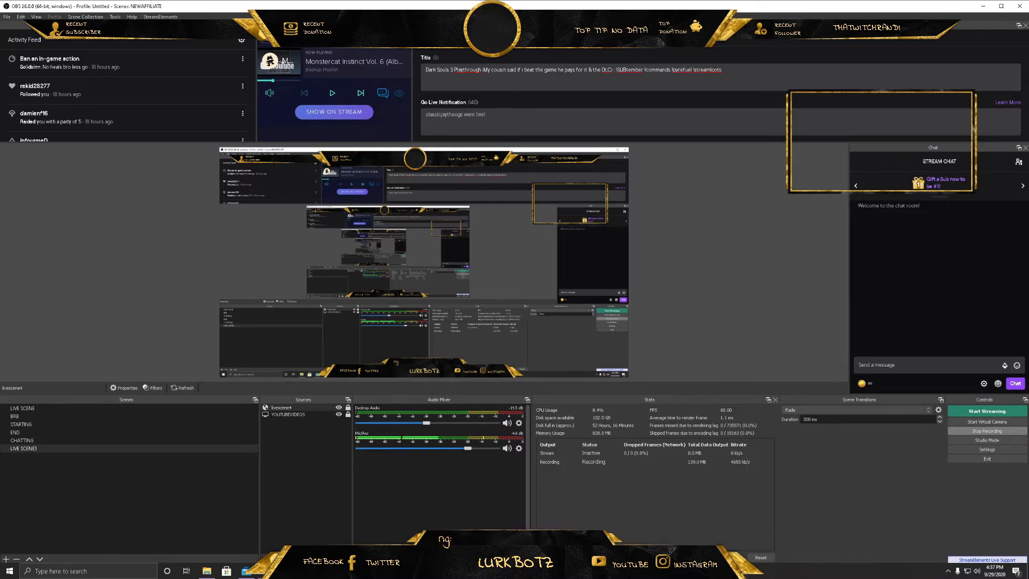
Switch to the StreamElements editor, emulate a subscriber event with live preview on stream, and return to OBS.
mouse_move(266, 570)
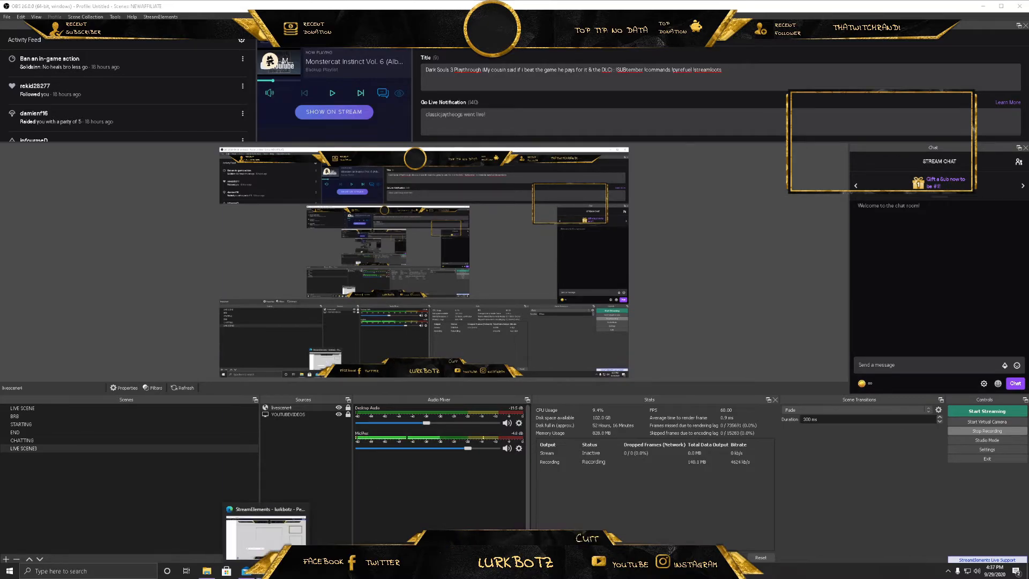
click(266, 533)
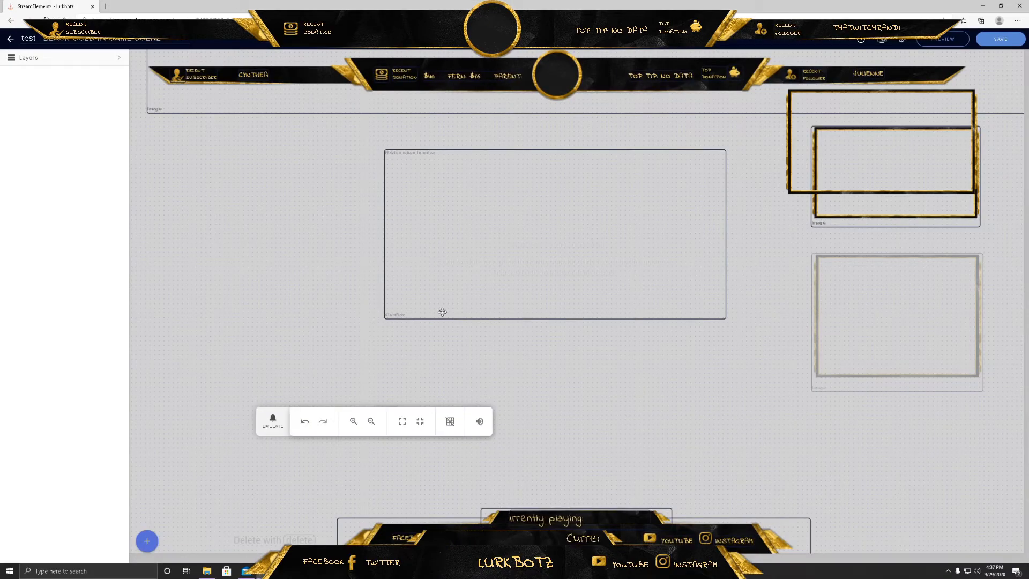
click(273, 421)
mouse_move(317, 288)
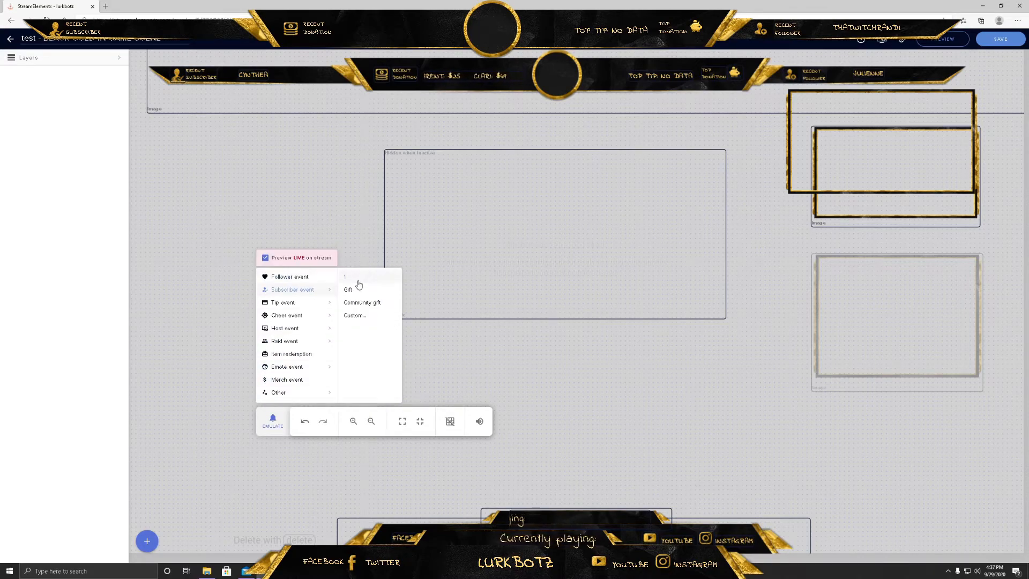
click(350, 284)
click(285, 570)
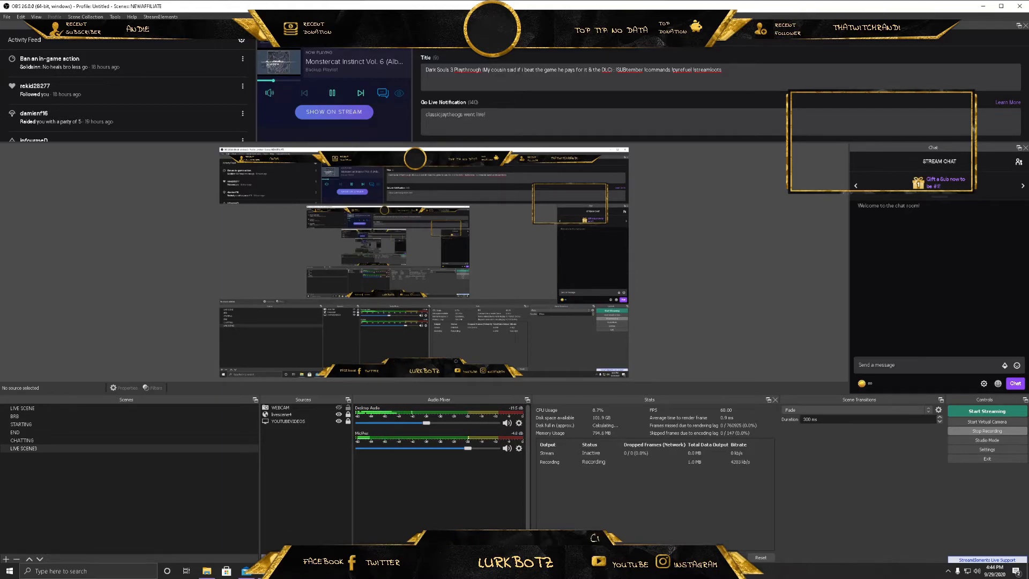
Add a Video Capture Device source named webcam3 to the live scene.
click(265, 557)
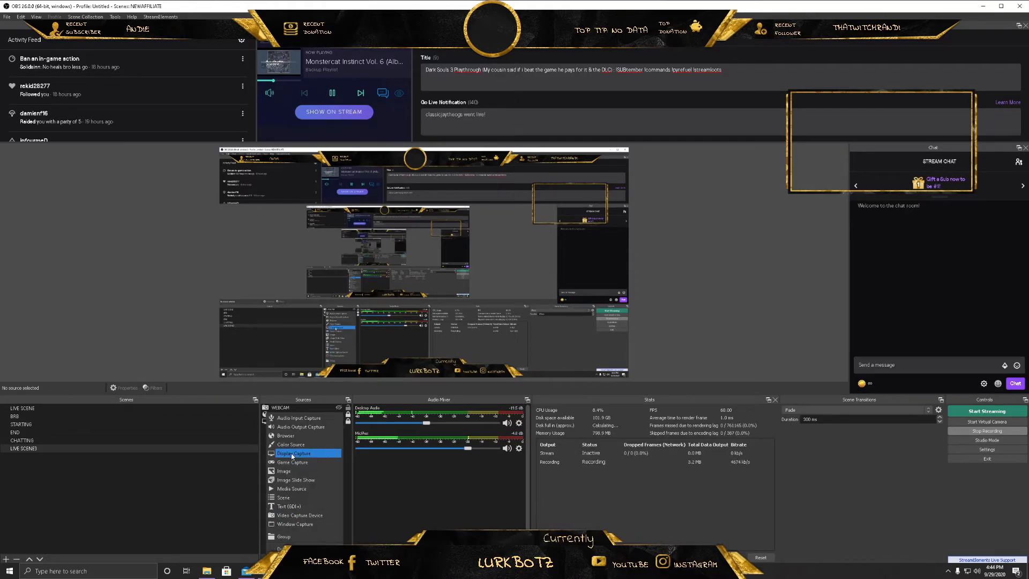
click(290, 515)
text(webcam3)
key(Return)
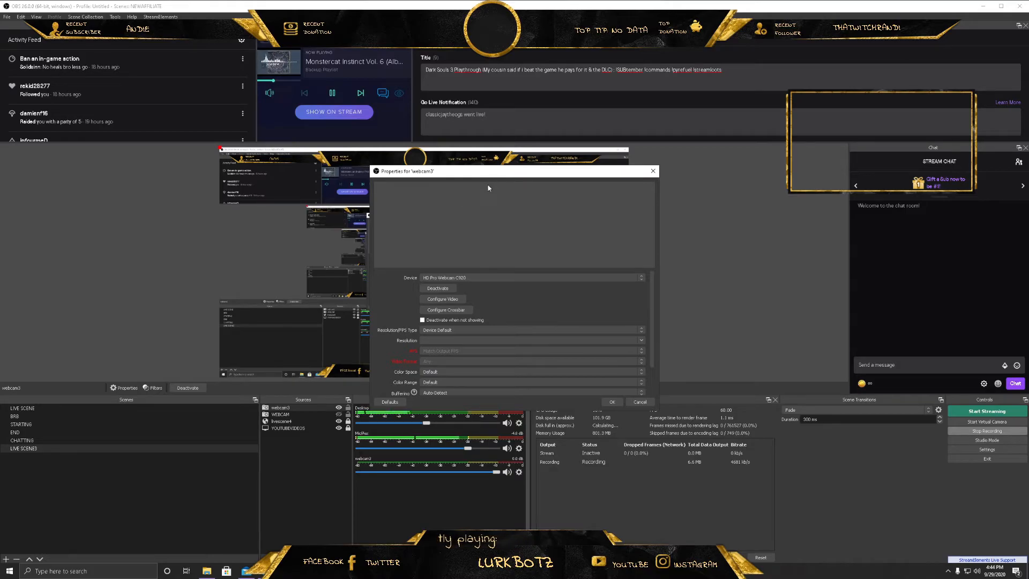
Set webcam3 to a custom resolution of 1280x720 with the HD Pro Webcam C920 as its device.
click(479, 332)
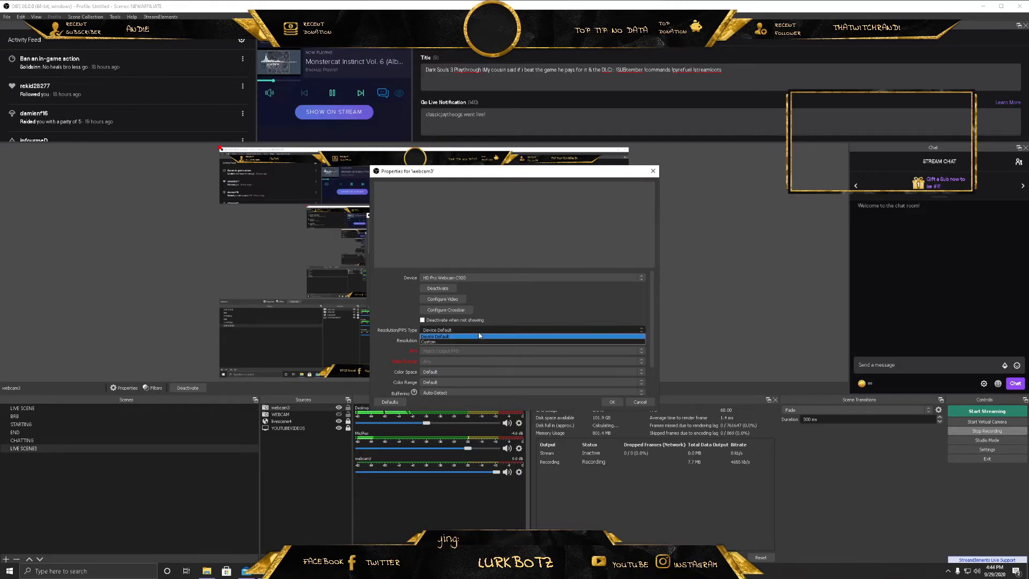
click(479, 342)
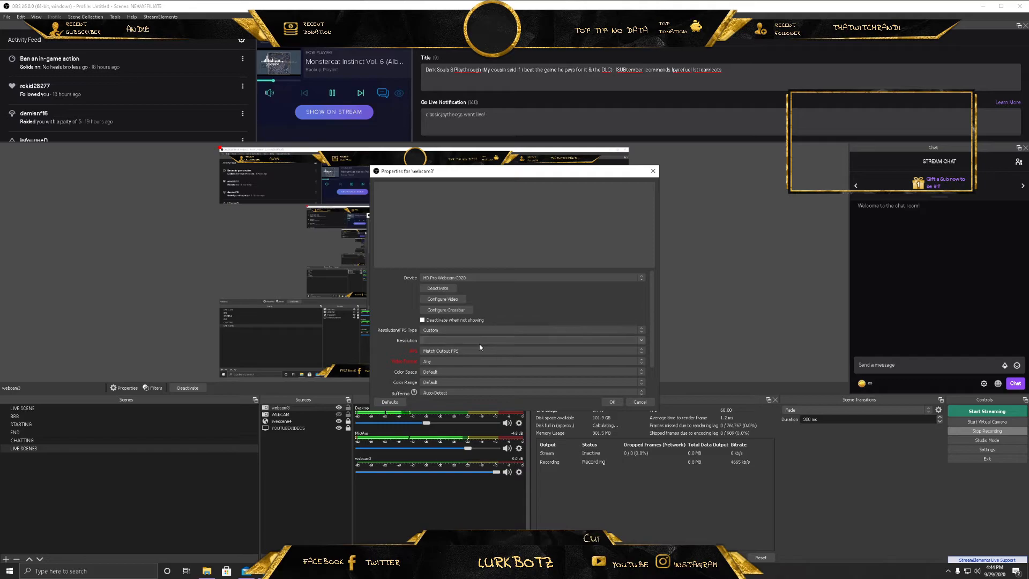
click(641, 341)
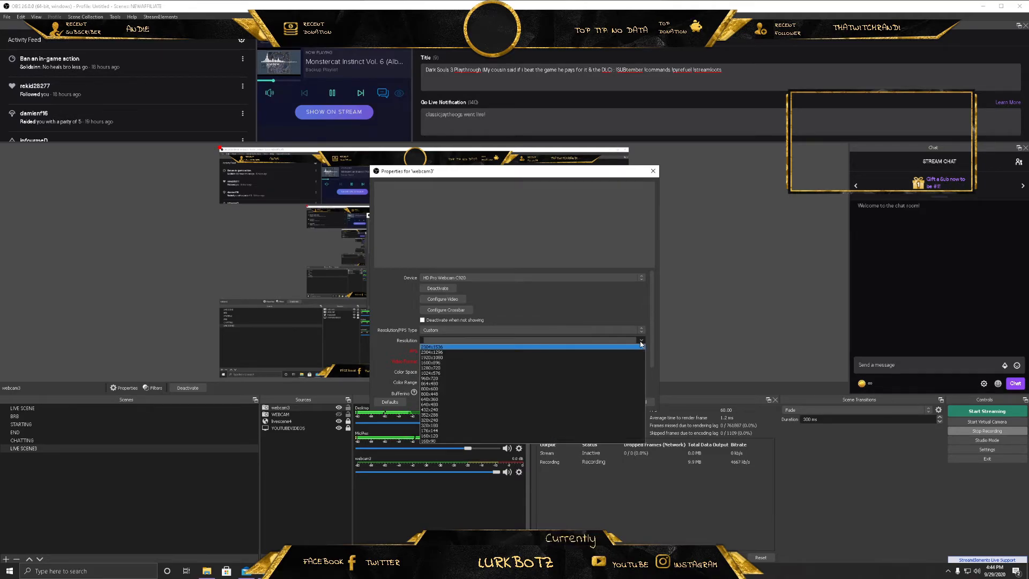
click(519, 368)
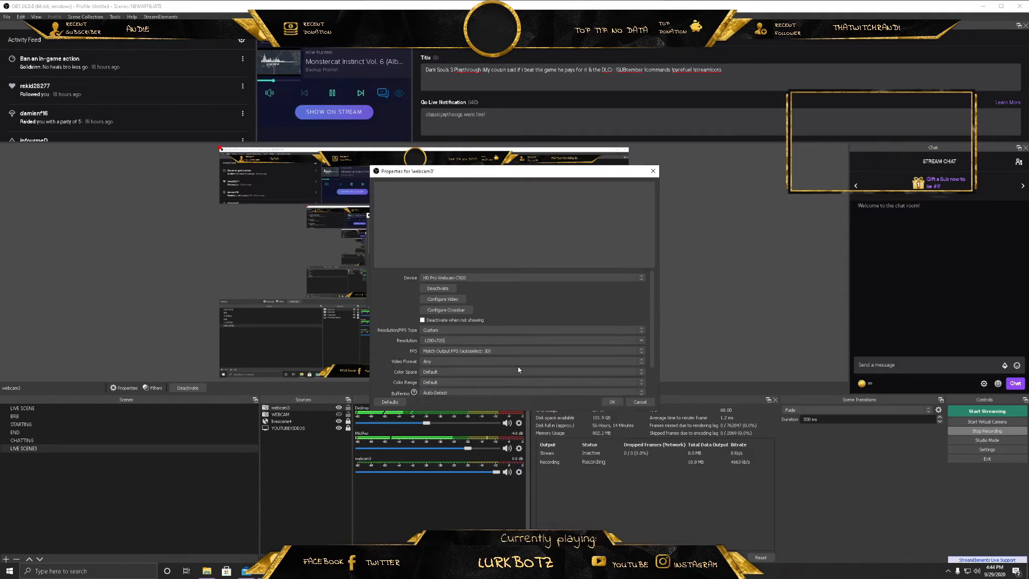
click(461, 278)
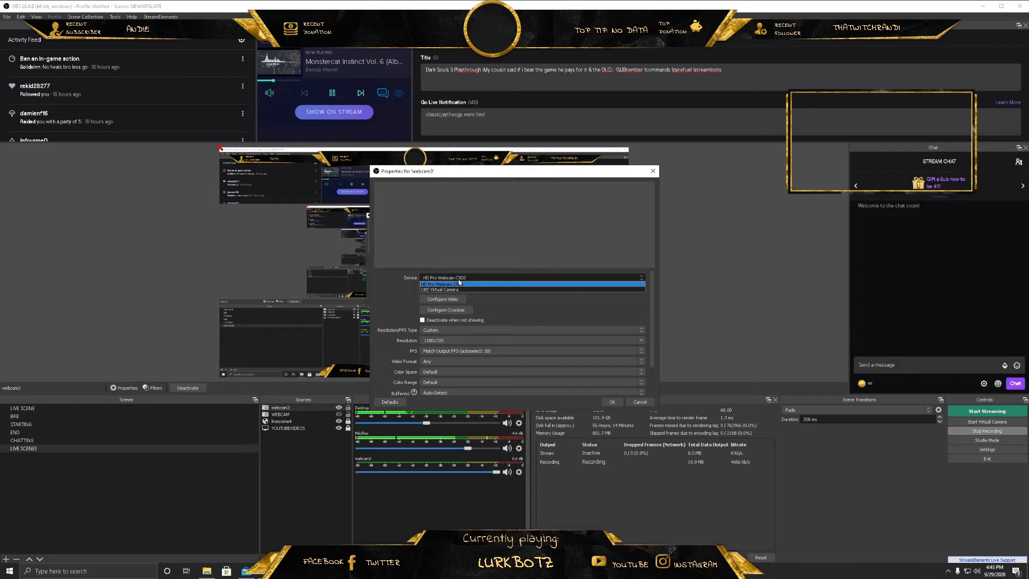
click(455, 283)
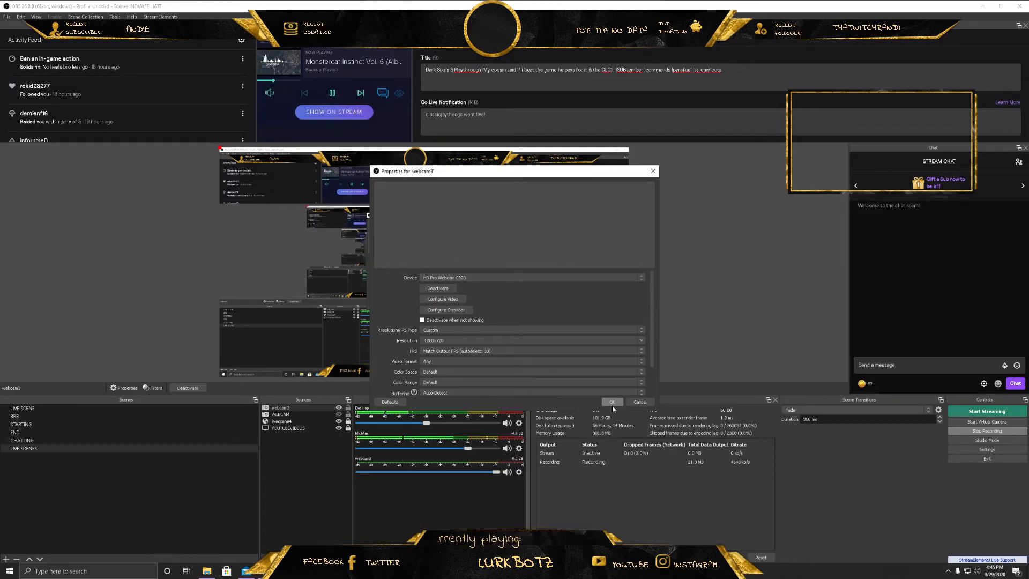
Review the webcam's image processing and camera control settings, cancel that dialog, and accept the webcam3 properties.
click(462, 300)
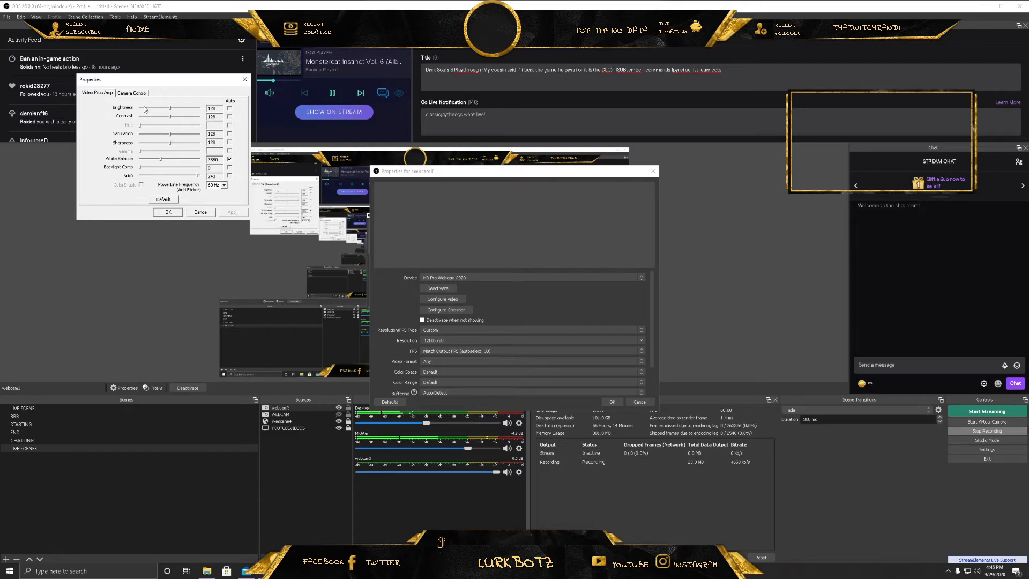
click(132, 92)
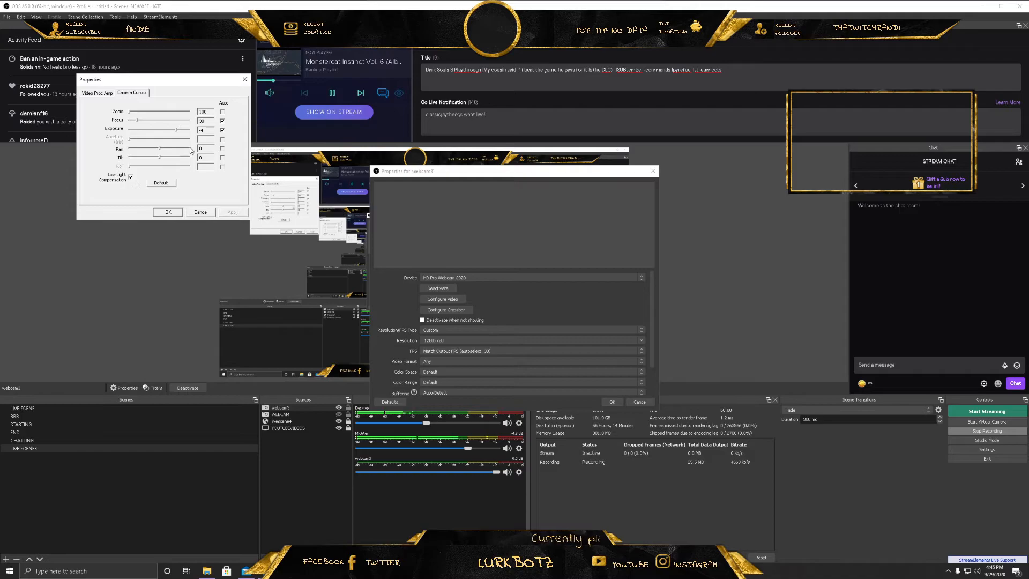
click(97, 93)
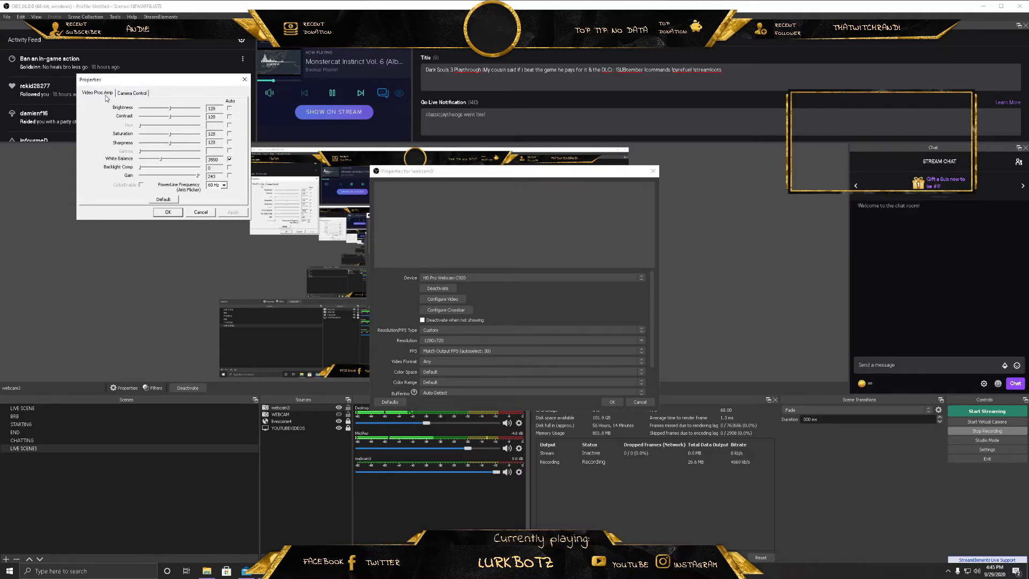
click(202, 212)
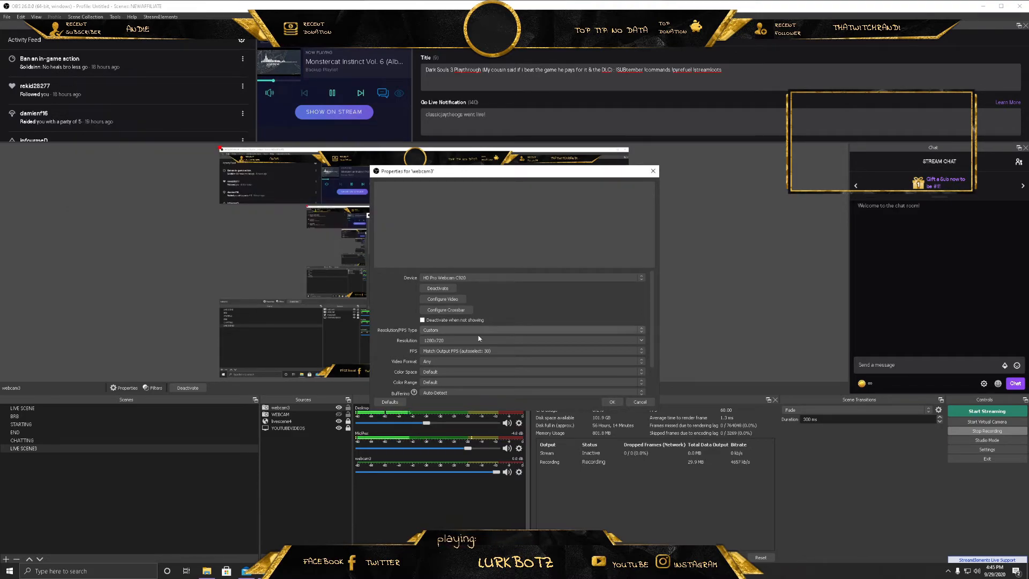
click(615, 400)
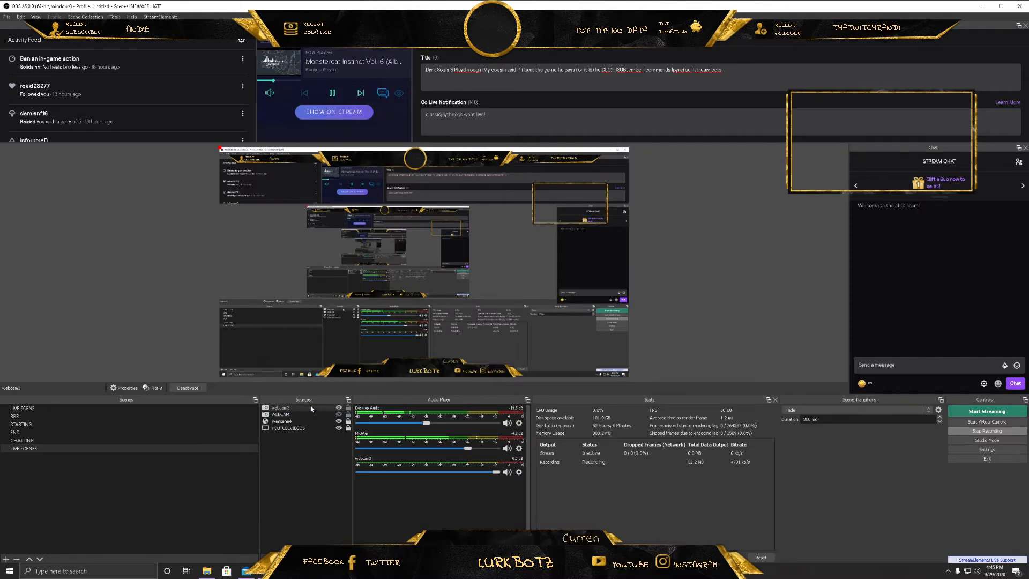
Remove the webcam3 source from the scene and confirm the removal.
right_click(291, 407)
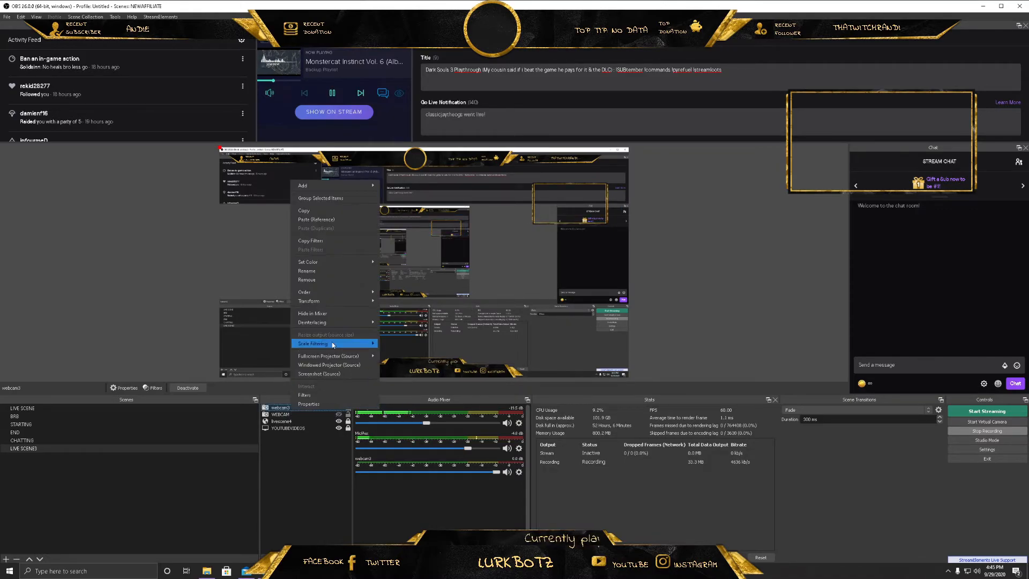
click(333, 280)
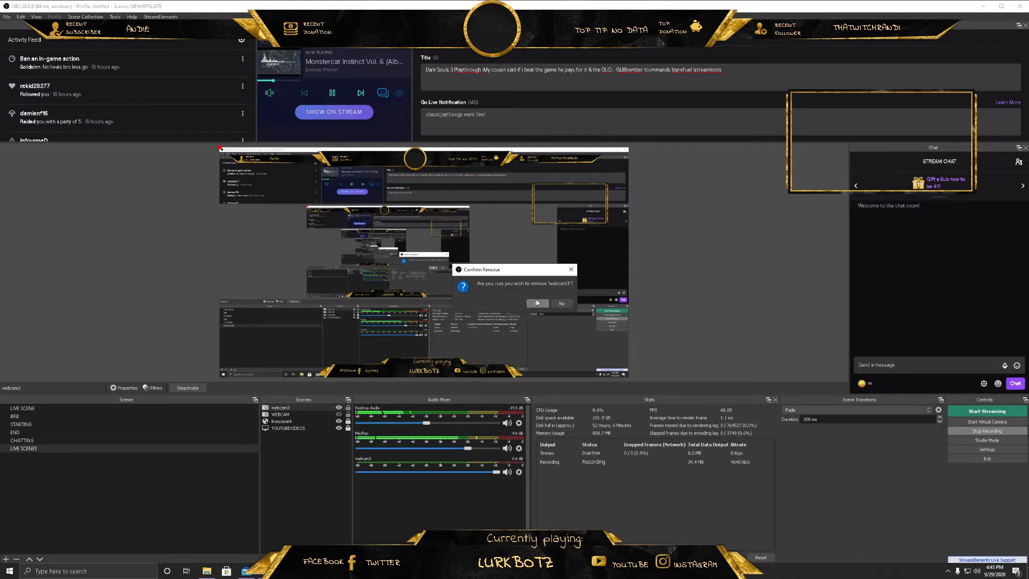
key(Return)
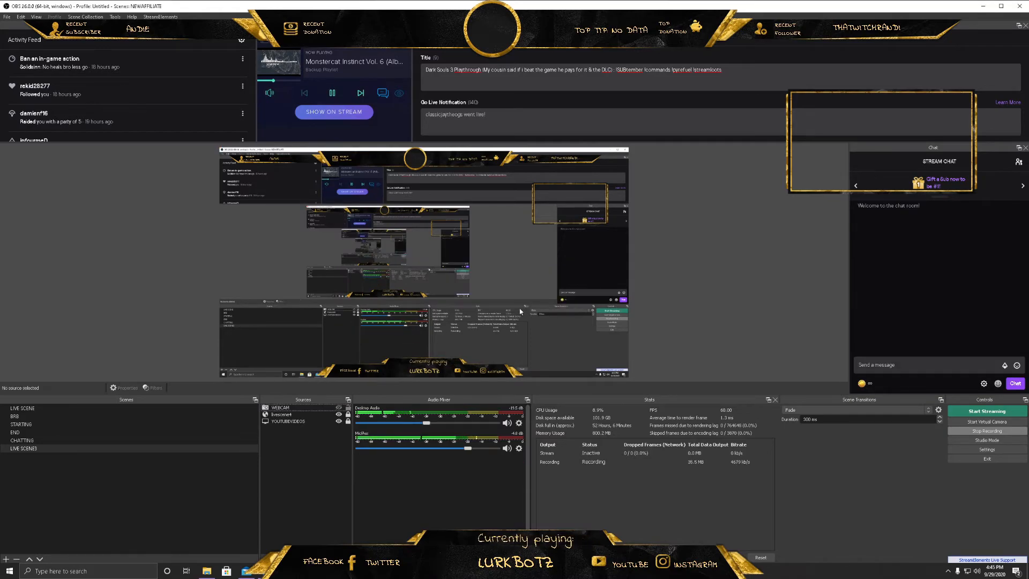
Show the existing WEBCAM source, nudge it inside the overlay's camera frame, lock it, and hide it again.
click(338, 408)
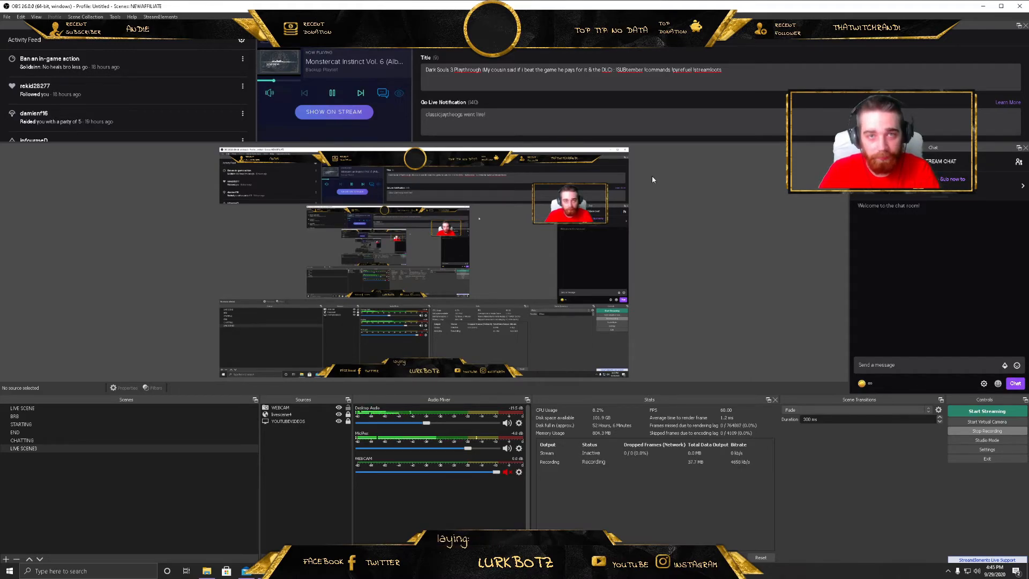
mouse_move(595, 202)
mouse_down()
mouse_move(343, 244)
mouse_move(536, 225)
mouse_move(596, 199)
mouse_up()
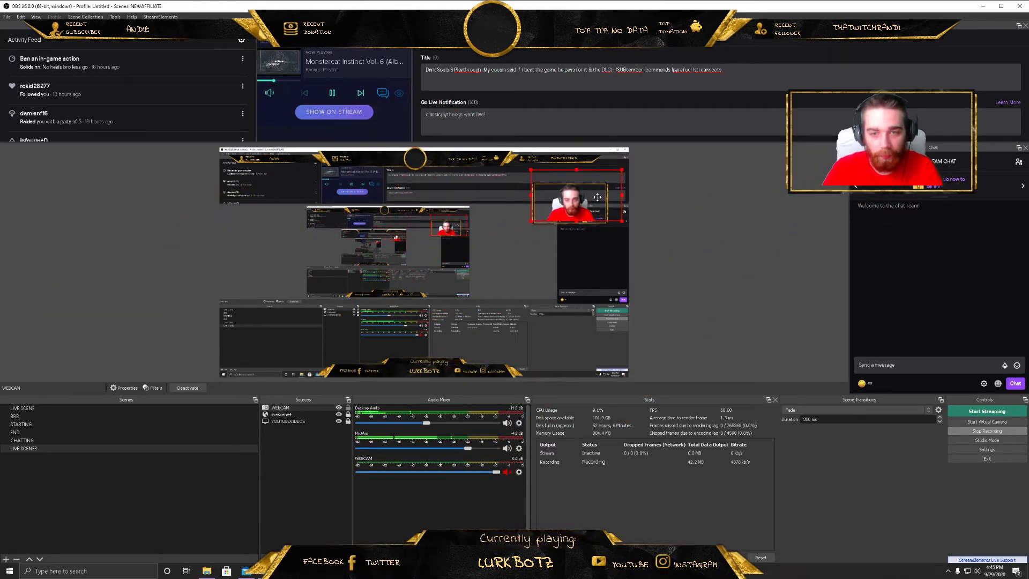
click(348, 408)
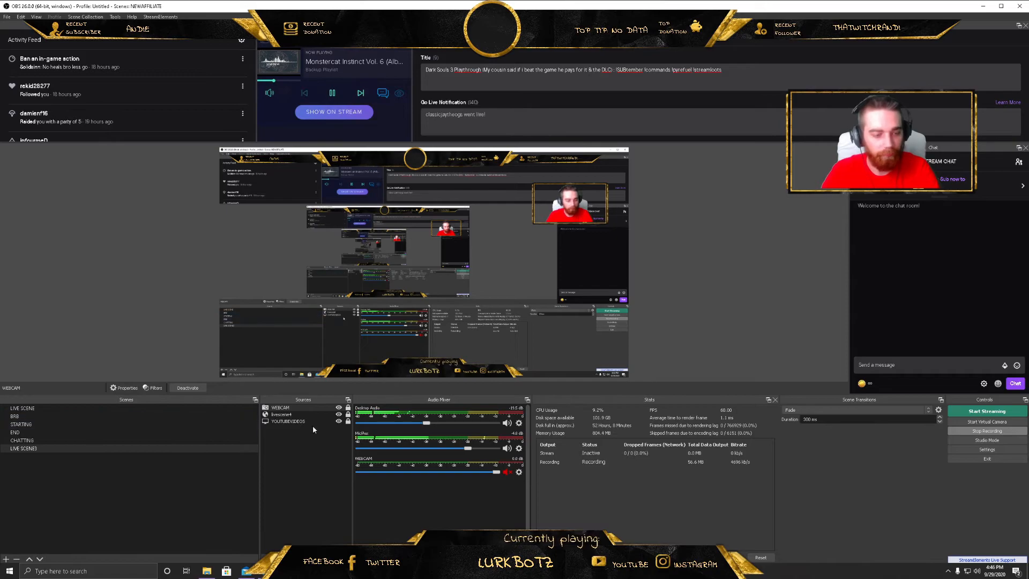
click(338, 407)
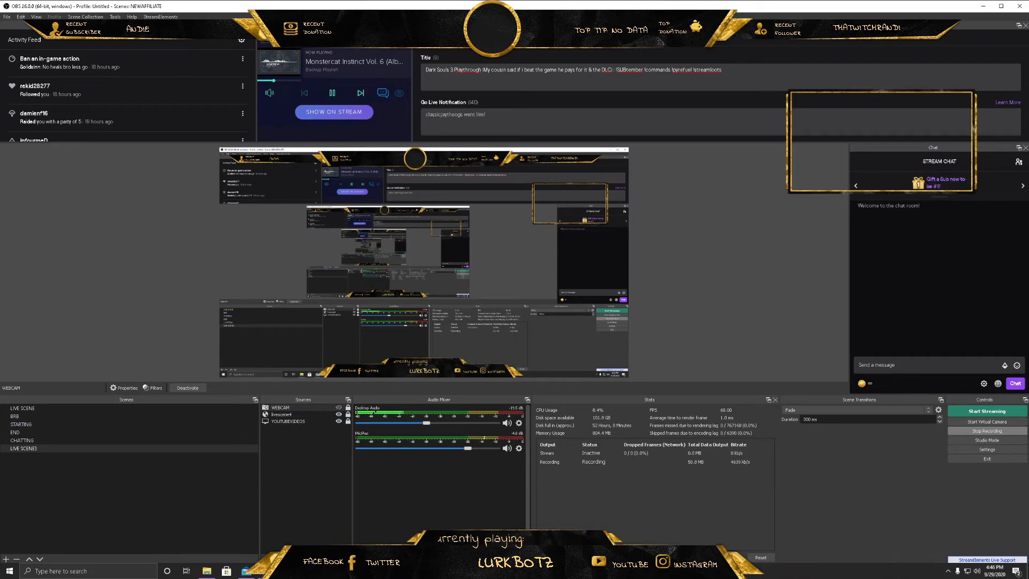
click(6, 558)
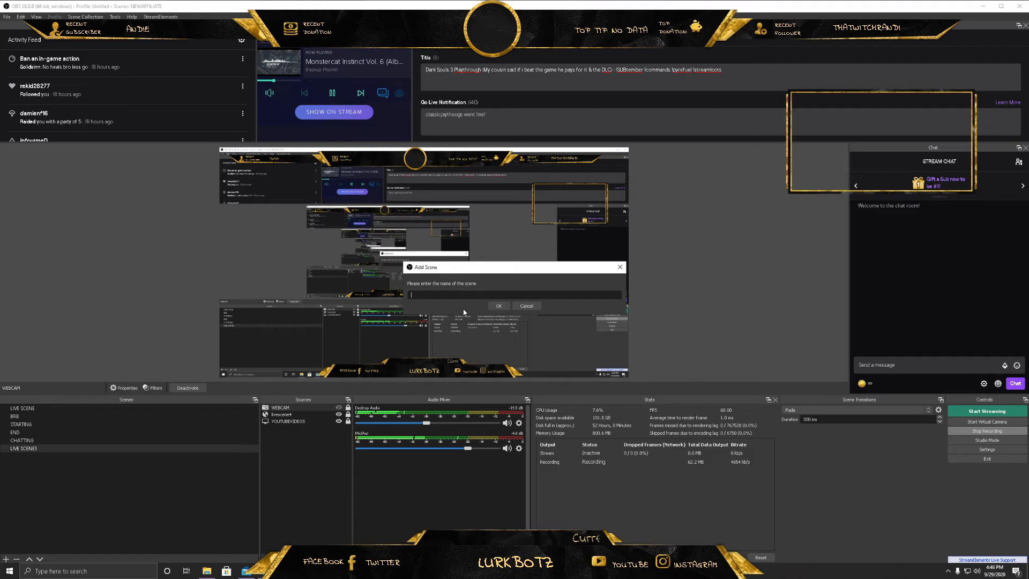
text(END)
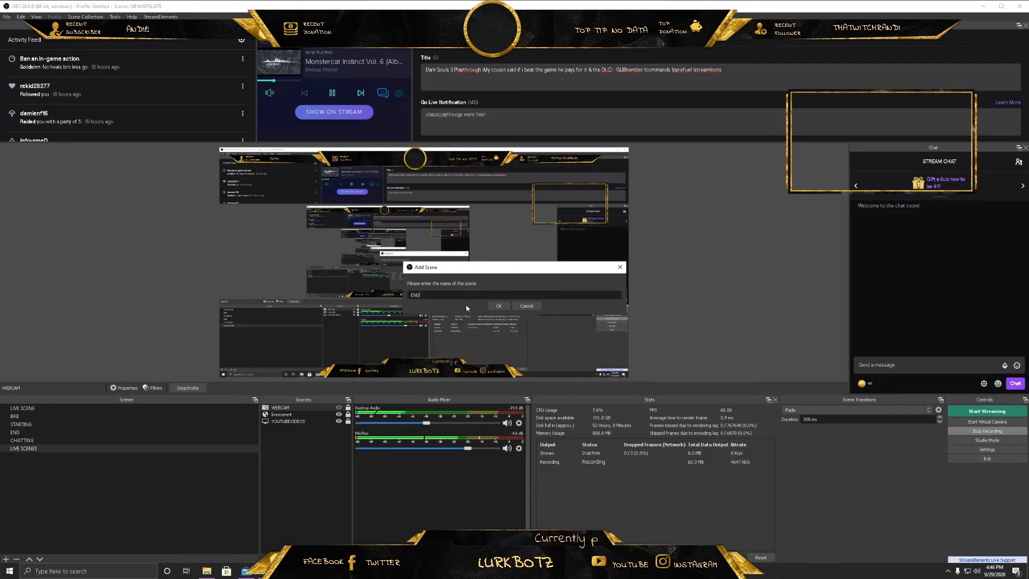
click(523, 305)
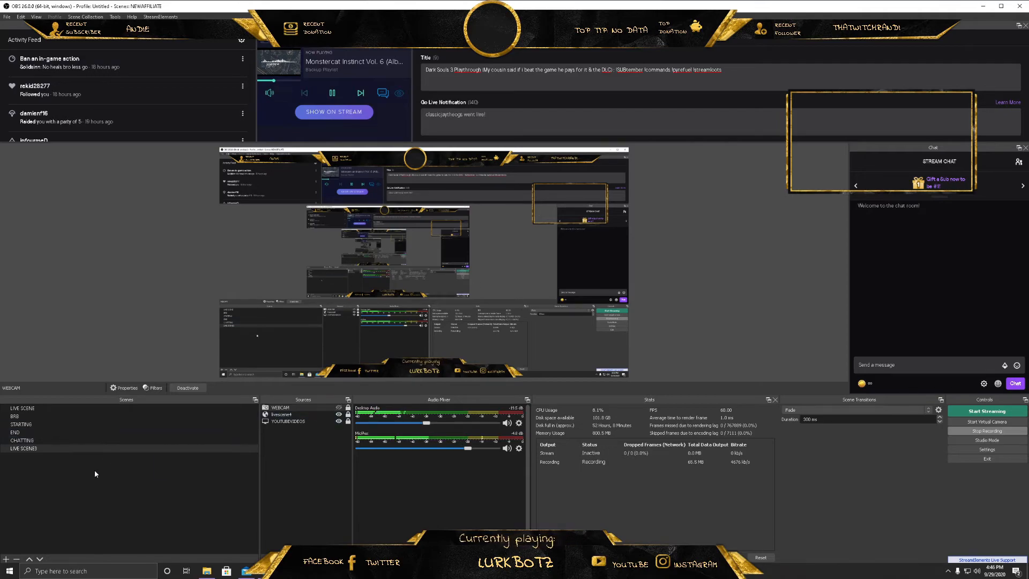
Remove the livescene4 browser source from the scene and confirm the removal.
click(44, 435)
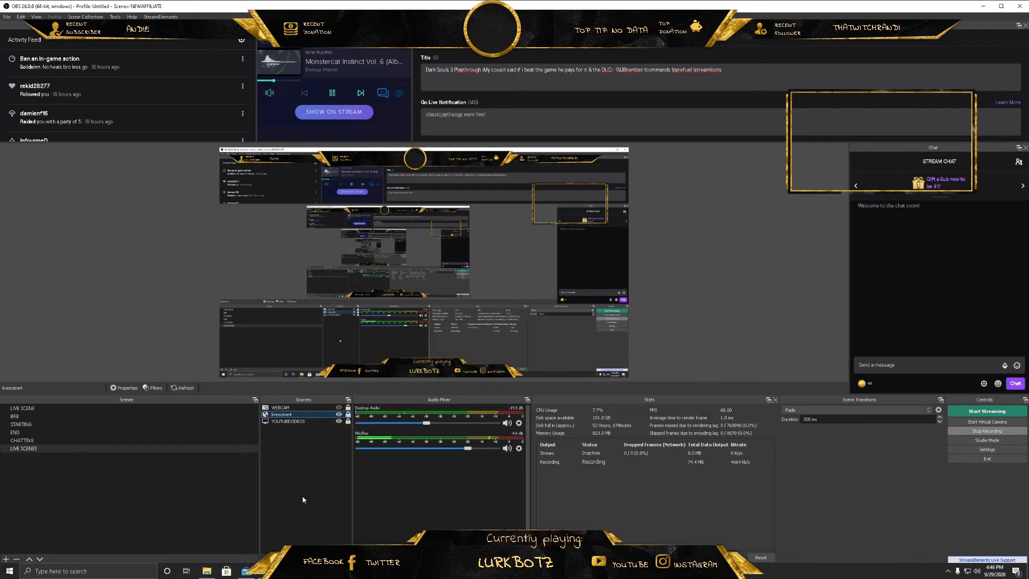
click(269, 558)
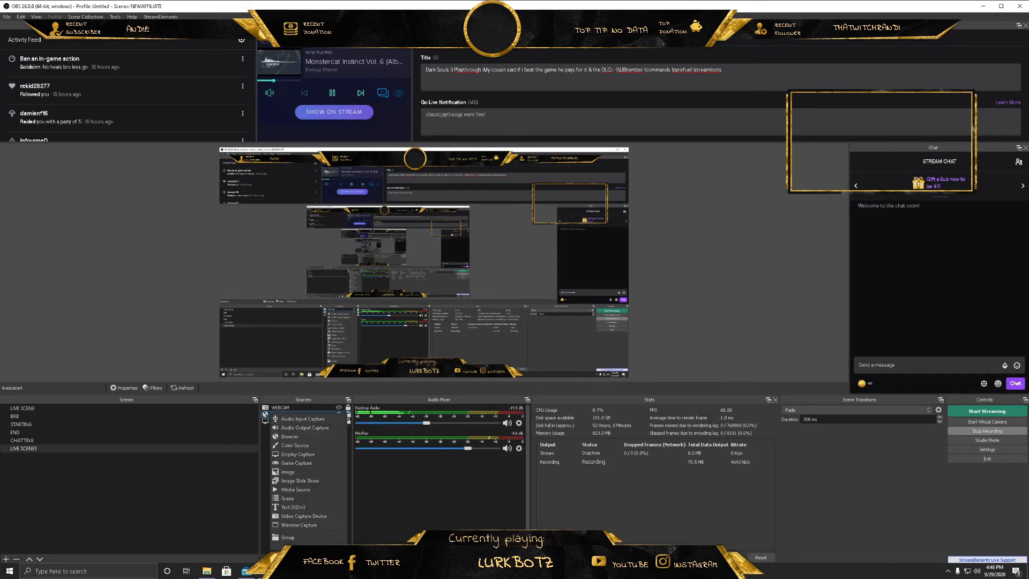
click(265, 419)
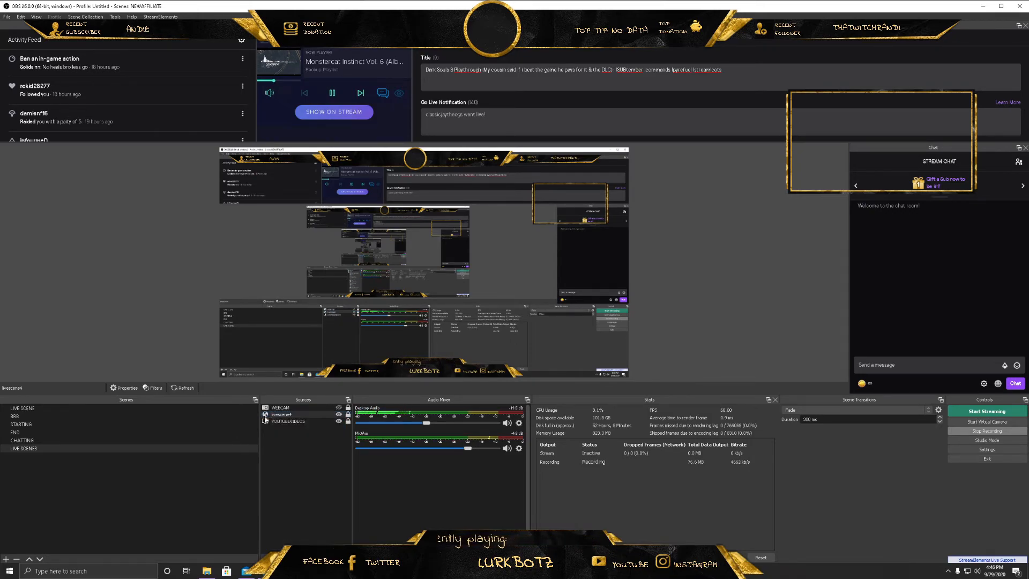
right_click(265, 417)
click(300, 298)
click(538, 304)
Add a new browser source named END3 to the current scene.
click(266, 558)
click(317, 442)
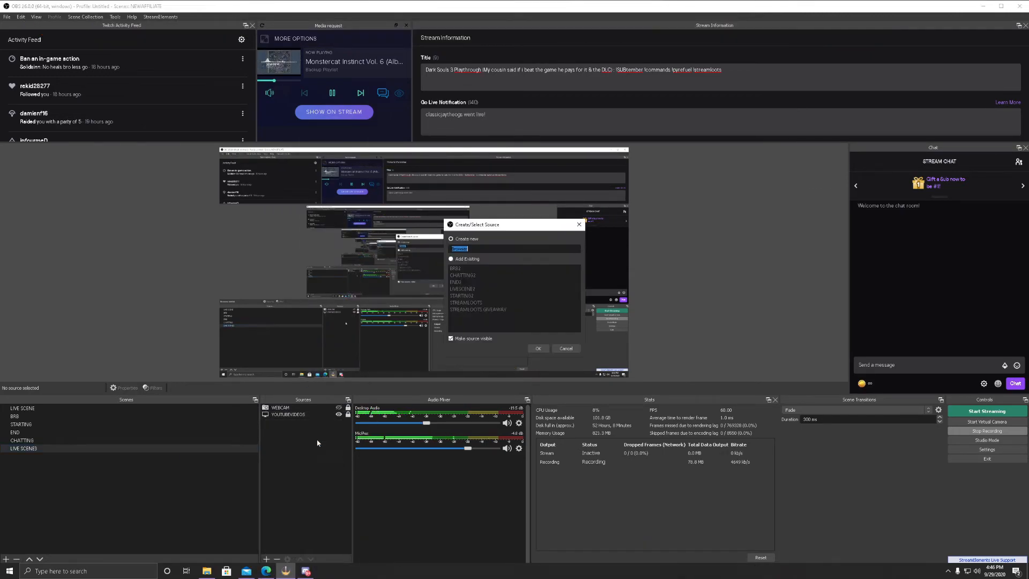
key(BackSpace)
text(END3)
key(Return)
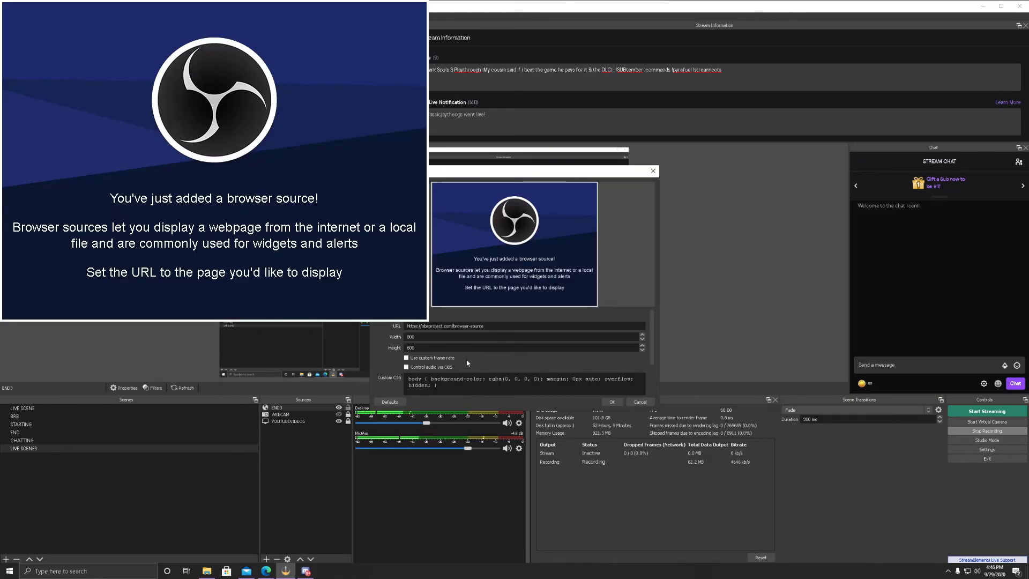
Switch to the browser, return to the StreamElements overlays list, and copy the URL of the TEST - BLACK GOLD END SCENE overlay.
click(269, 574)
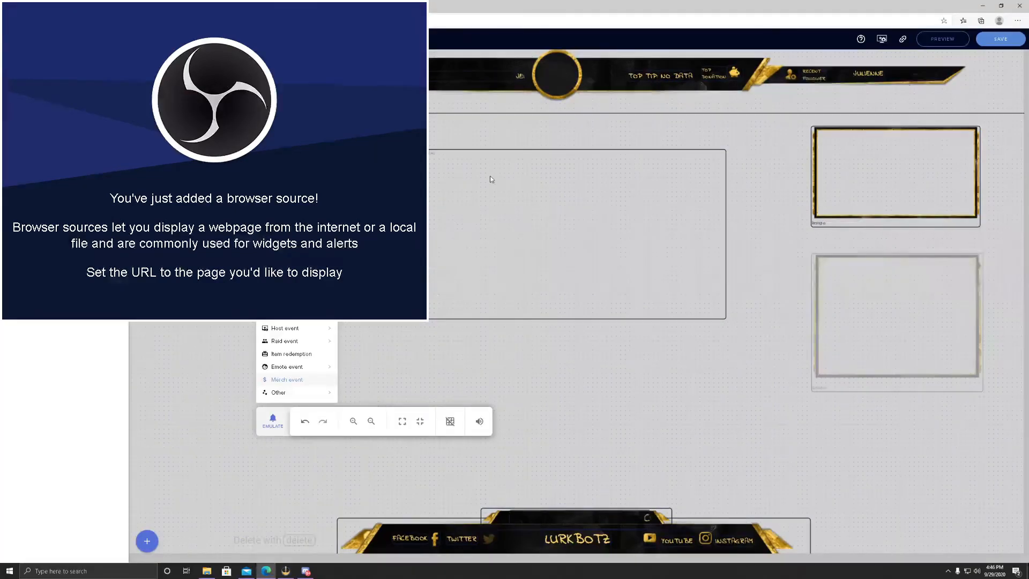
key(alt+Left)
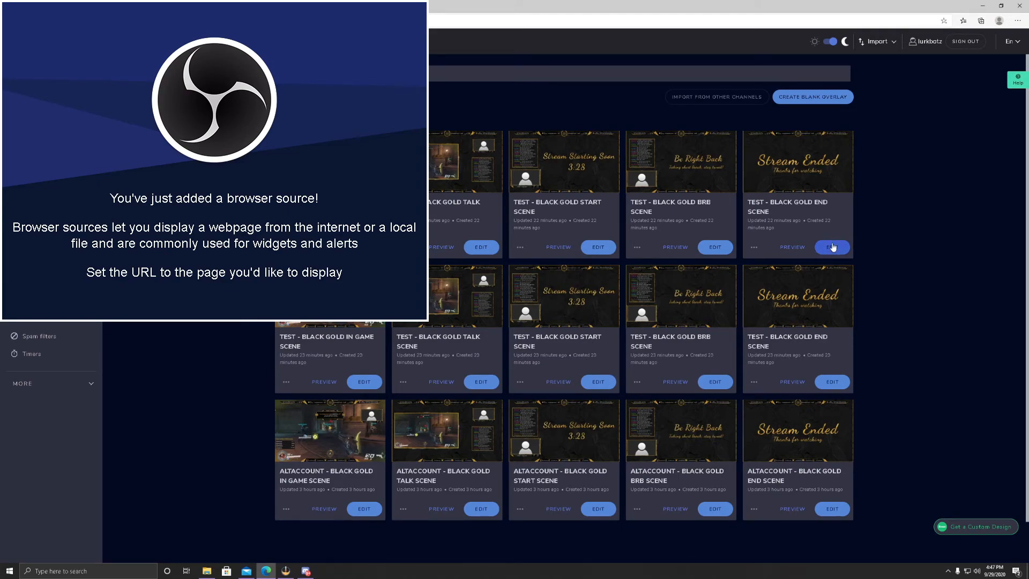
click(754, 247)
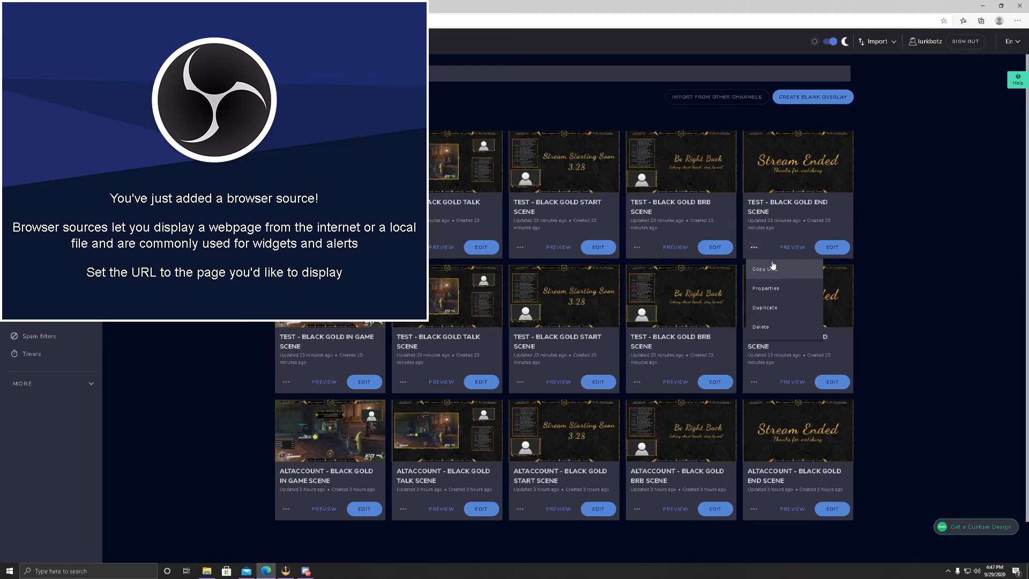
click(776, 275)
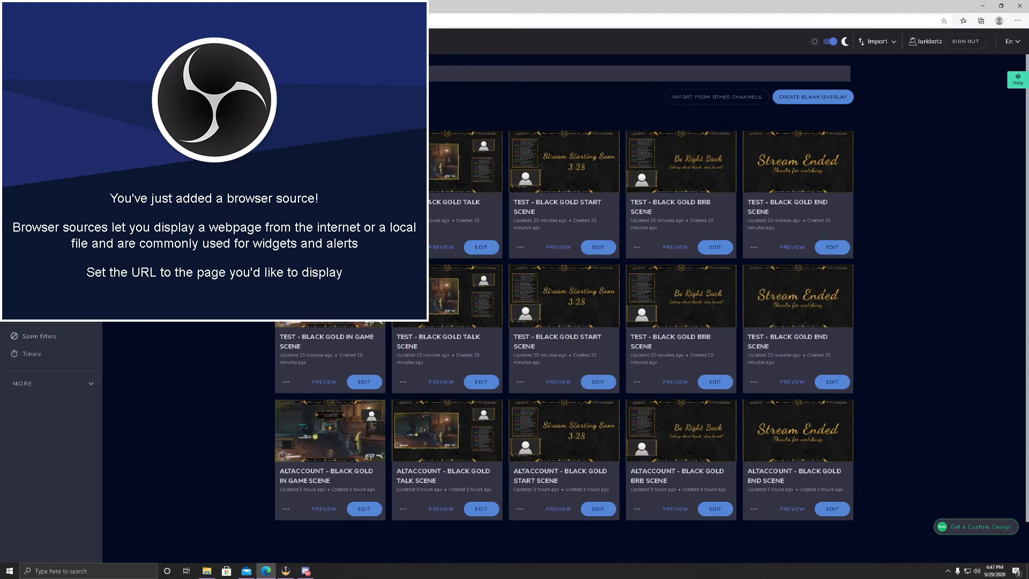
Back in OBS, replace the END3 source's default URL with the copied overlay URL and accept the properties.
click(286, 570)
drag(486, 326, 407, 326)
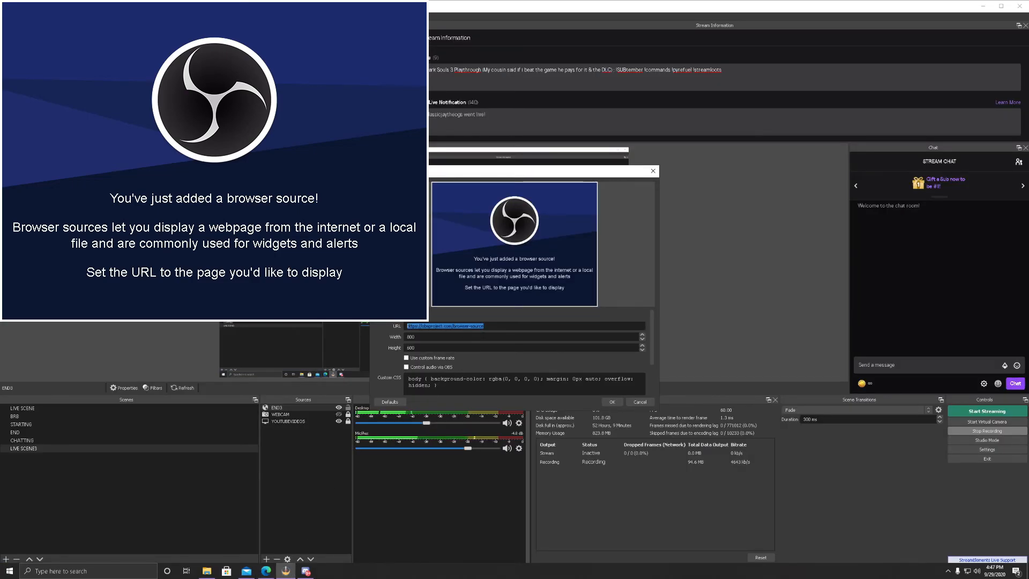
key(ctrl+v)
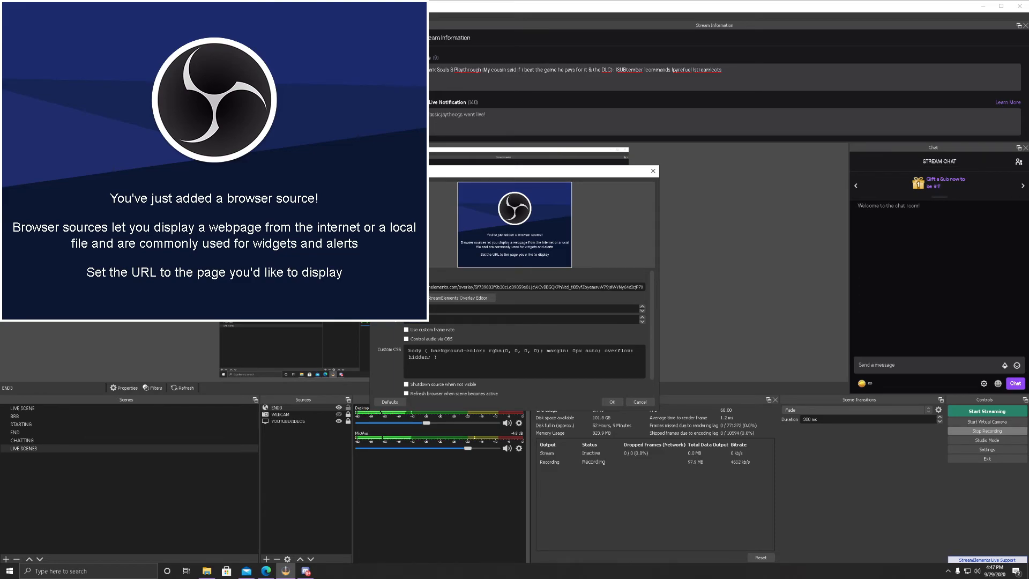
key(Return)
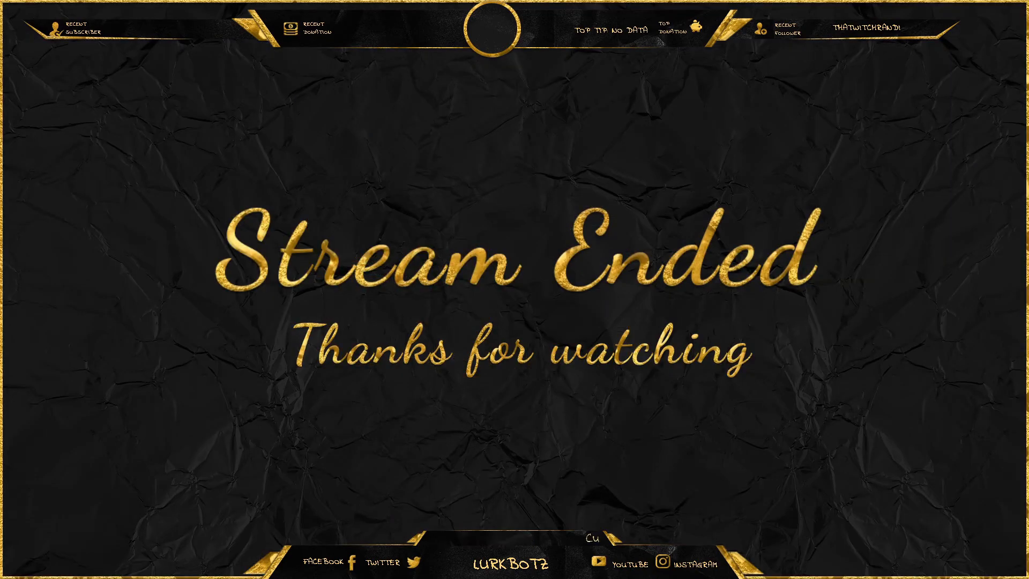
Show the existing BRB scene and return to the live scene that holds the WEBCAM and YOUTUBEVIDEOS sources.
click(134, 448)
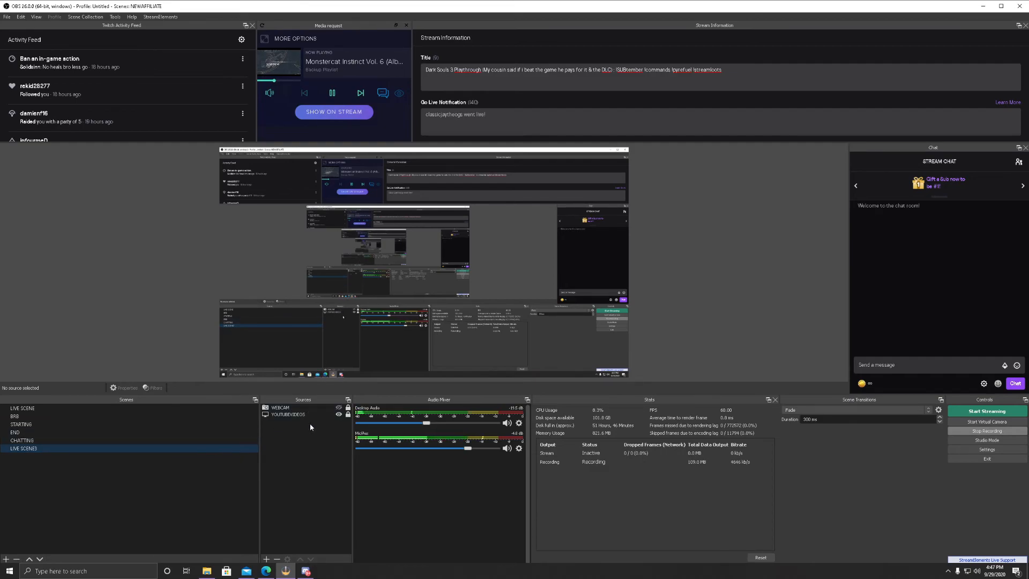
click(44, 416)
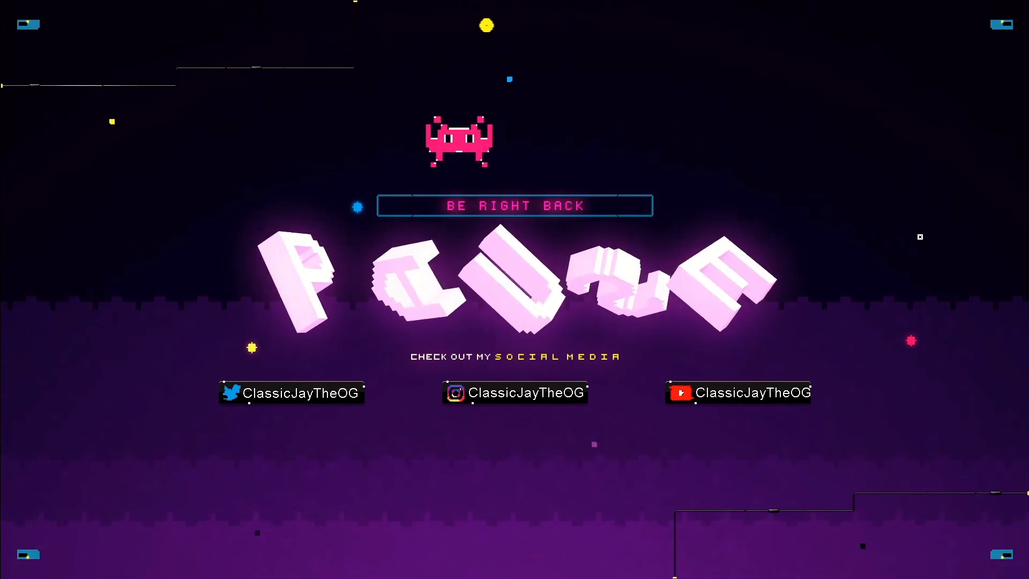
click(89, 449)
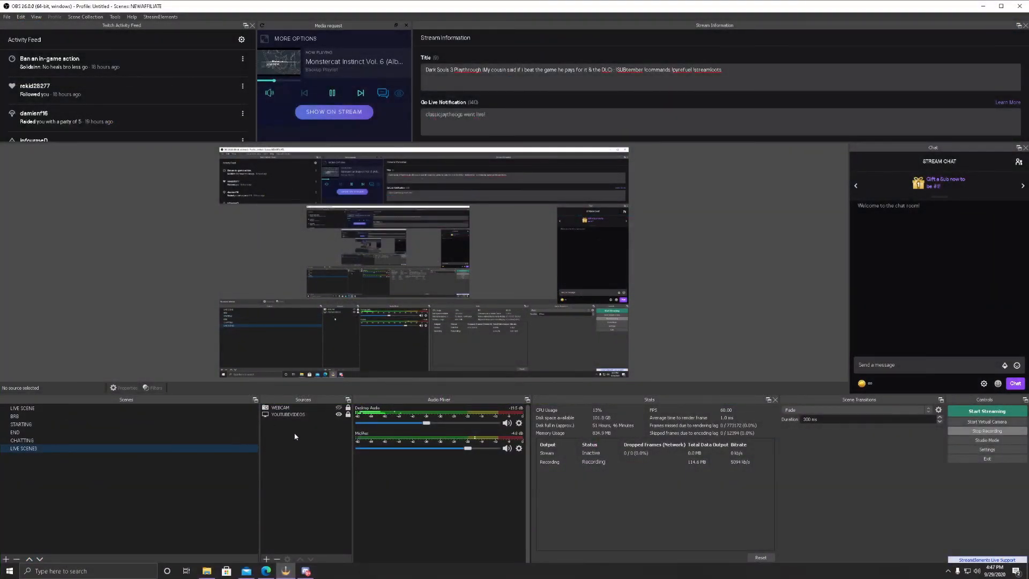
Start a new browser source in the live scene and copy the URL of StreamElements' TEST - BLACK GOLD BRB SCENE overlay.
click(266, 559)
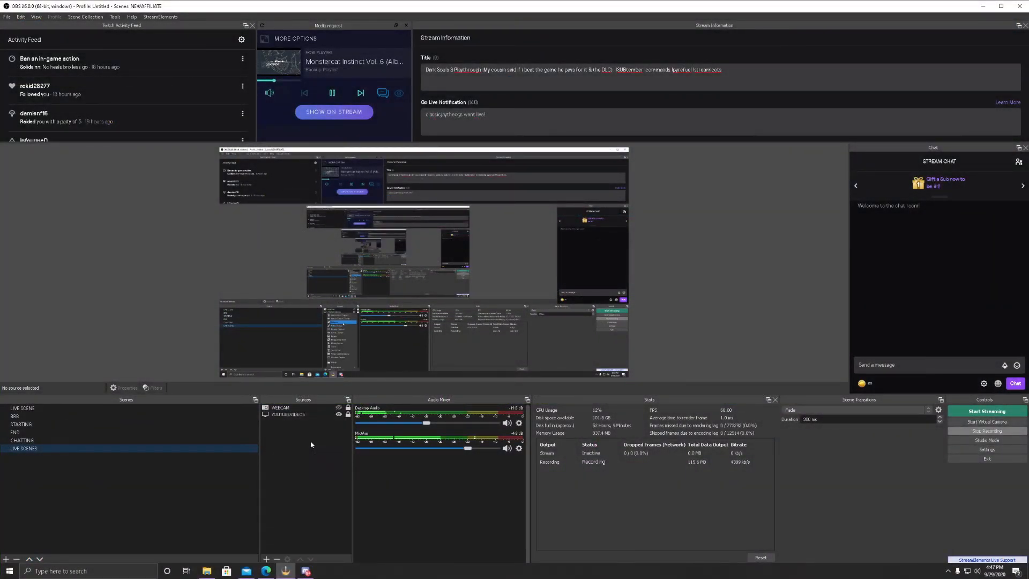
click(311, 440)
click(265, 571)
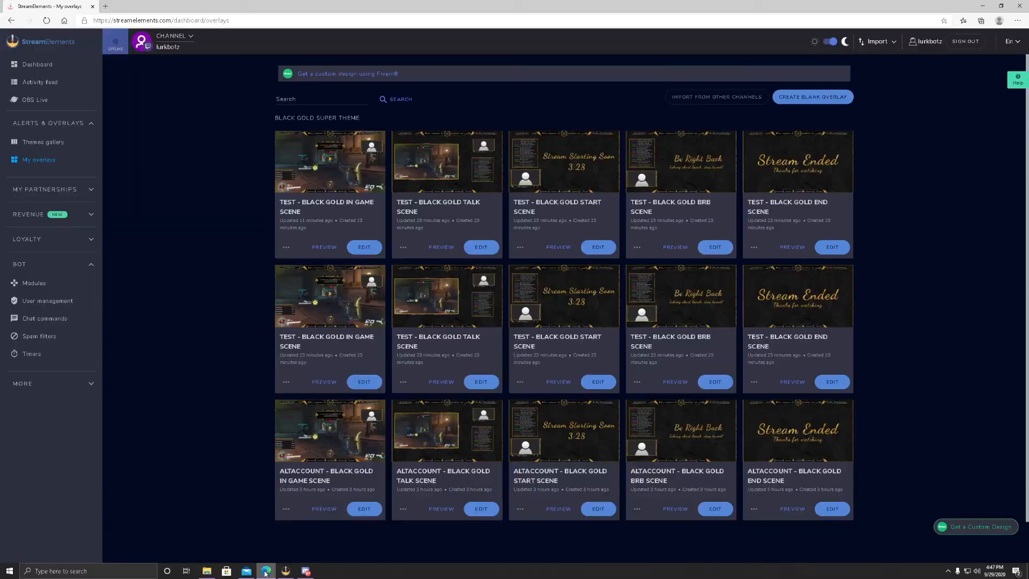
click(637, 247)
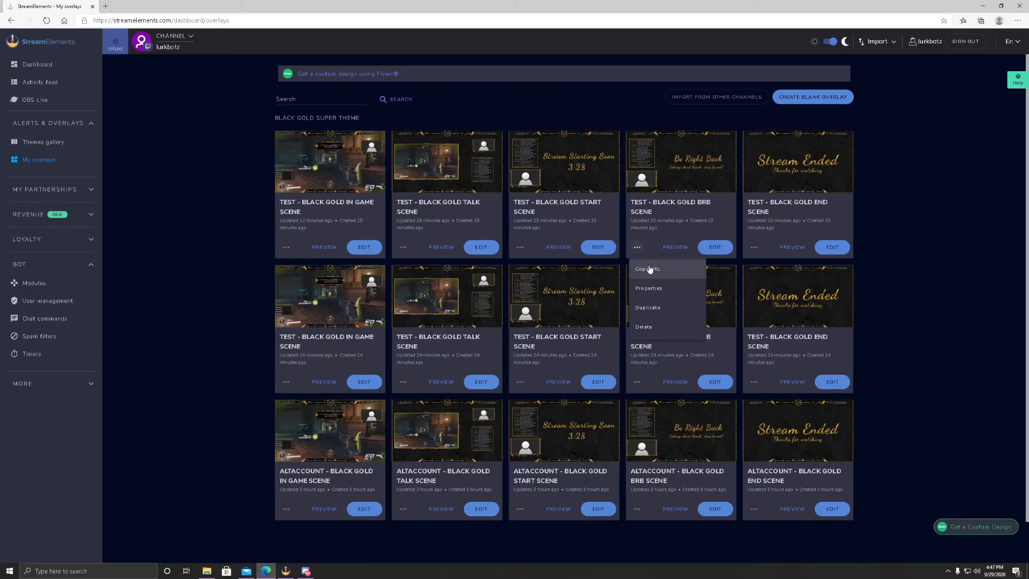
click(649, 269)
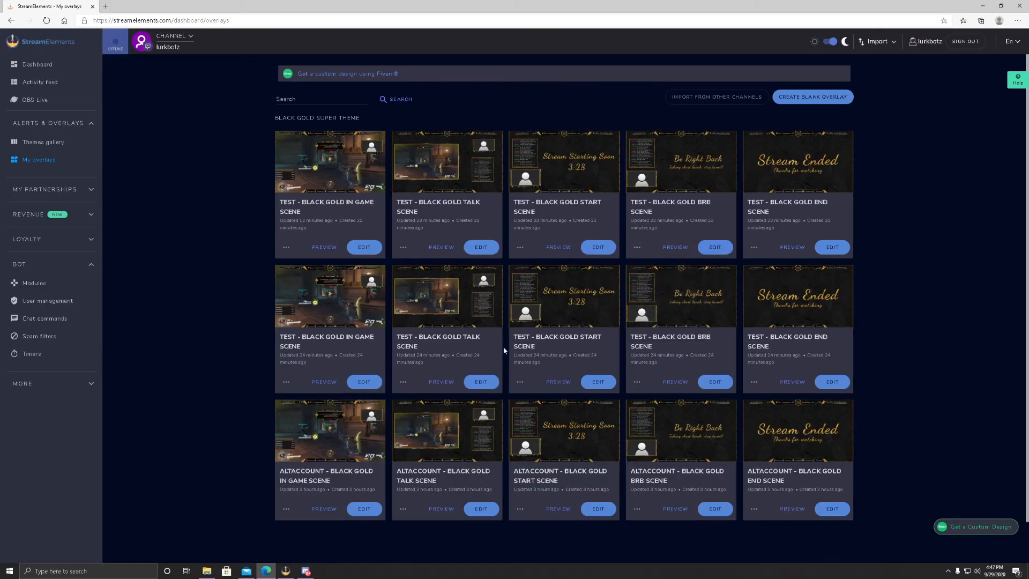
Back in OBS, name the new browser source BRB3 and create it.
click(286, 570)
text(BRB3)
key(Return)
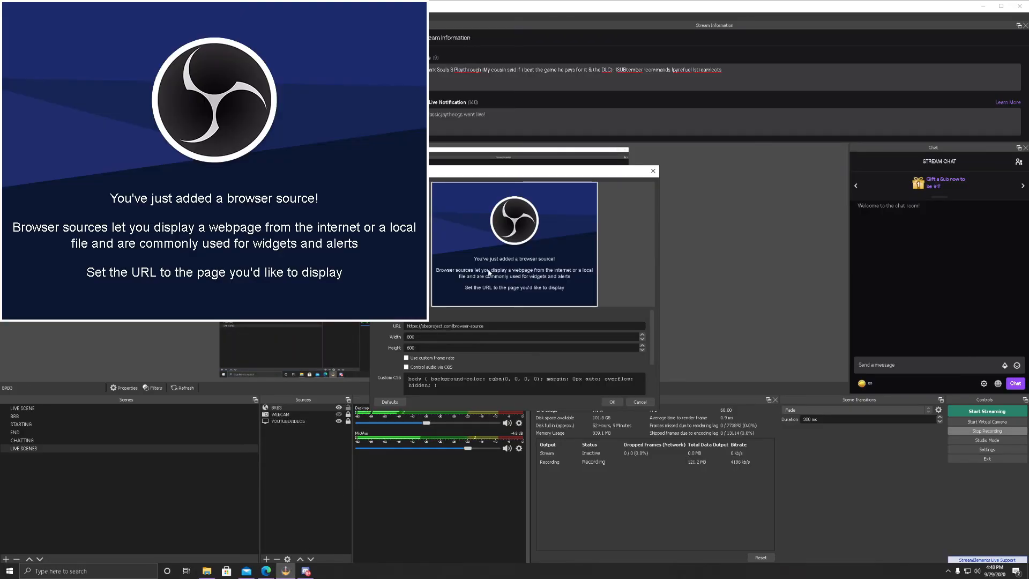
Replace the BRB3 source's default URL with the copied overlay URL and accept the properties.
drag(498, 325, 407, 325)
key(BackSpace)
right_click(453, 325)
click(465, 368)
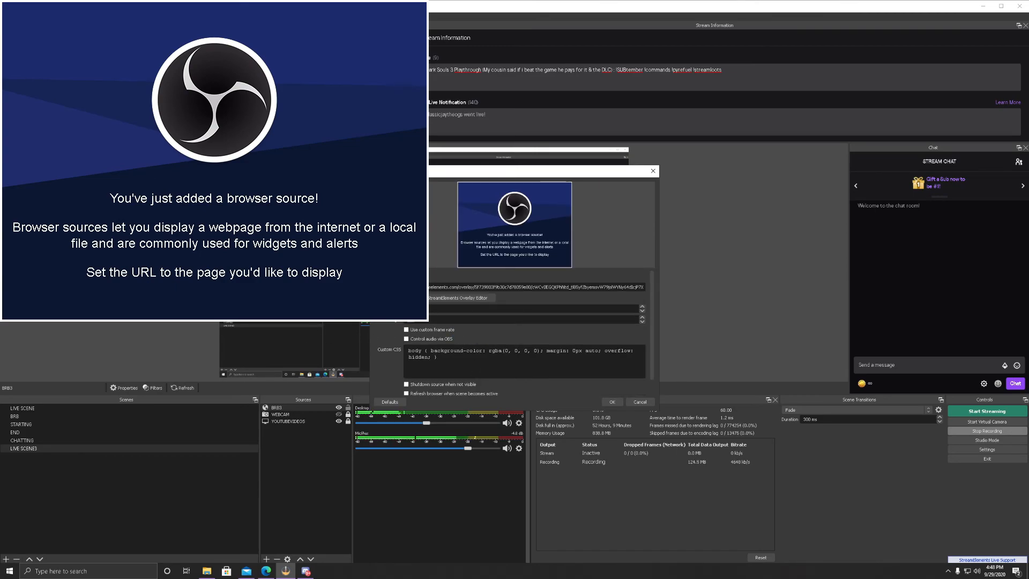
key(Return)
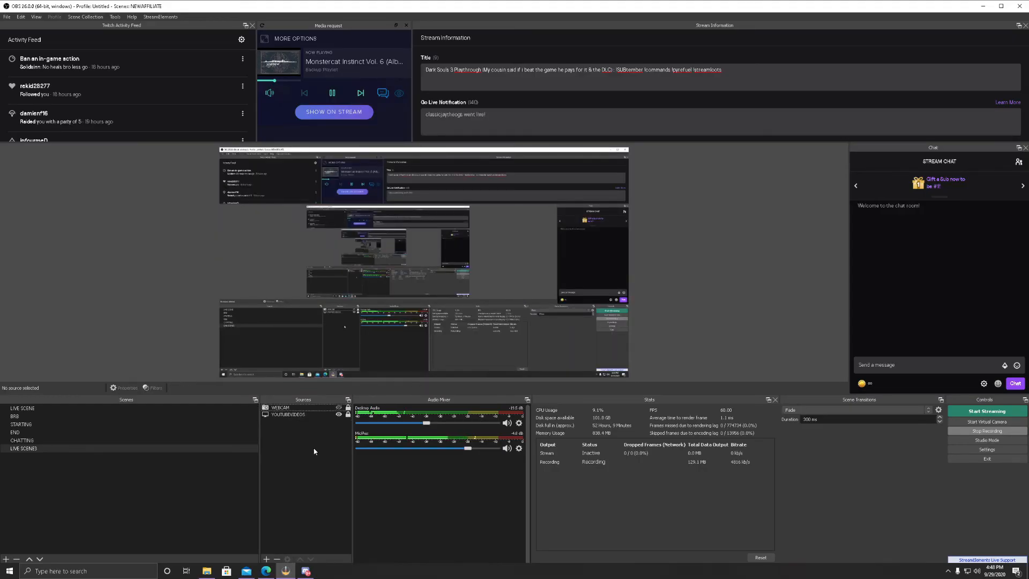
Switch to the first LIVE SCENE to show its existing overlay and webcam.
click(55, 409)
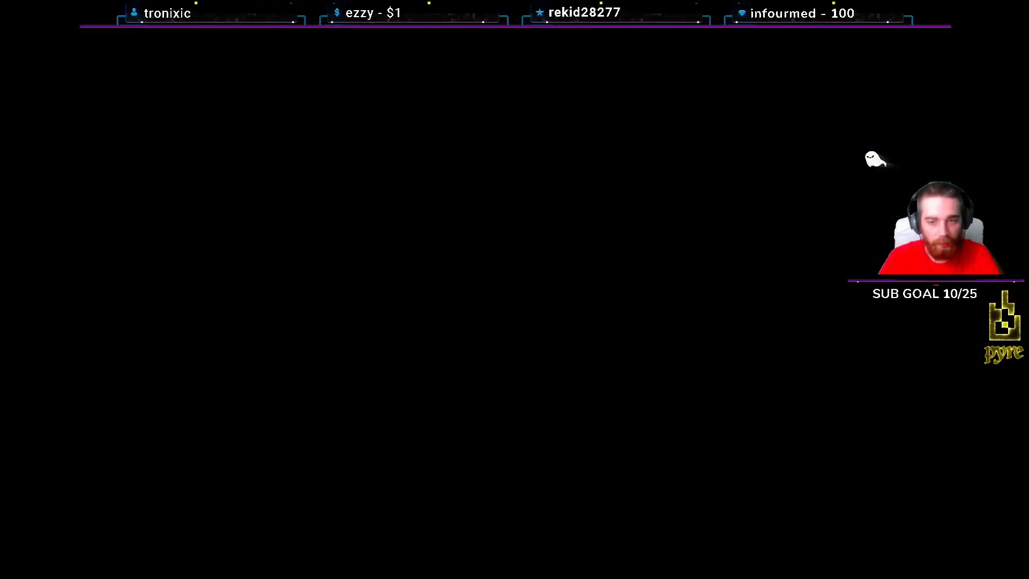